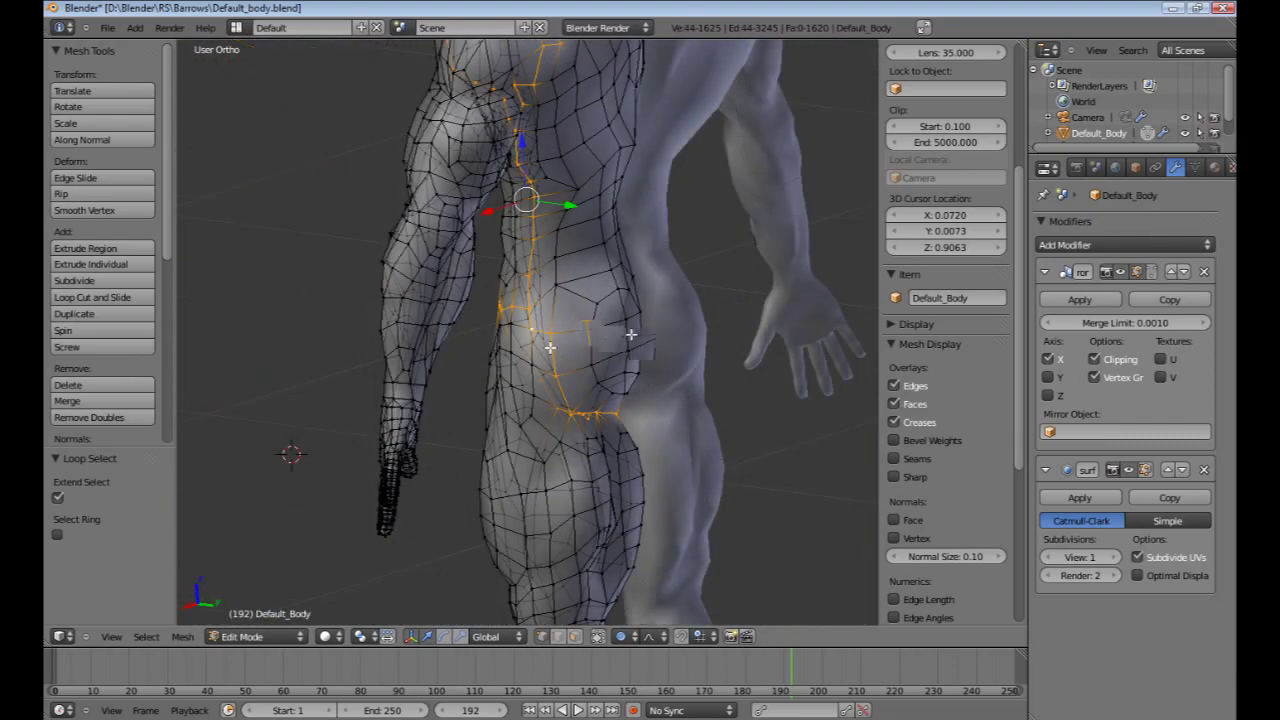
Step: Mark the selected edge loops along the body's side and leg as seams
{"action": "key", "text": "ctrl+e"}
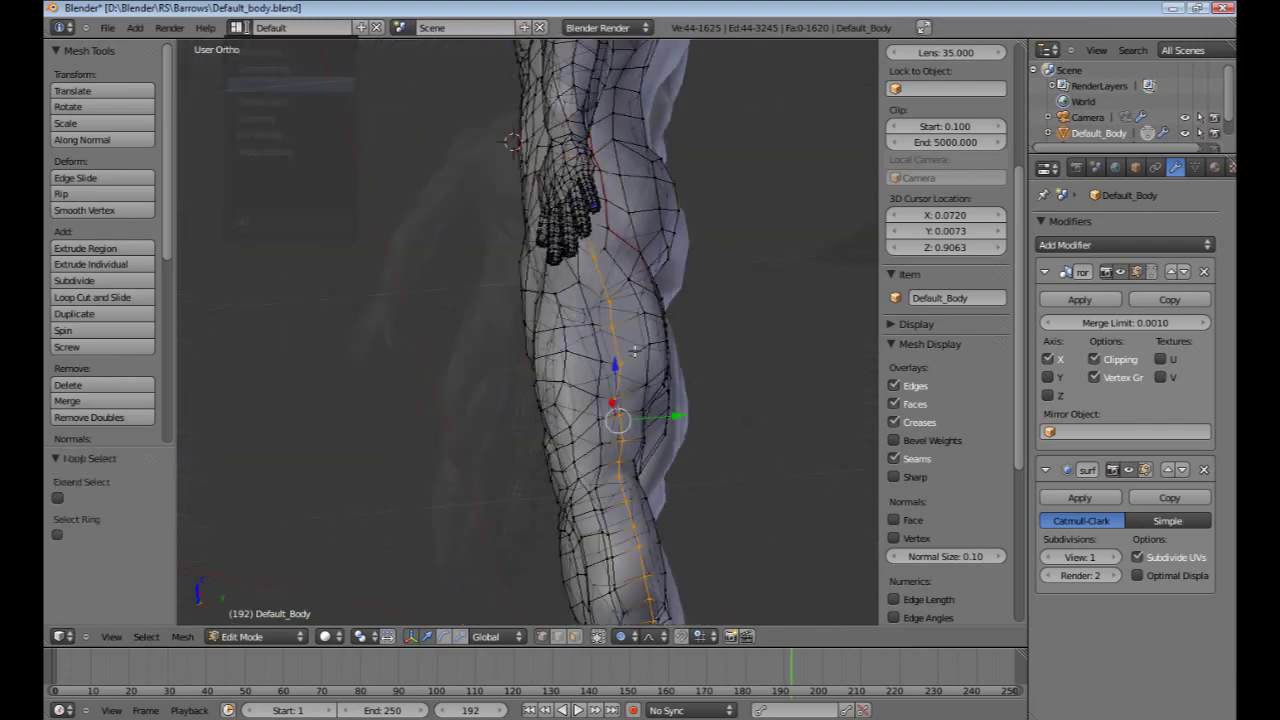
{"action": "key", "text": "ctrl+e"}
{"action": "left_click", "coordinate": [733, 287]}
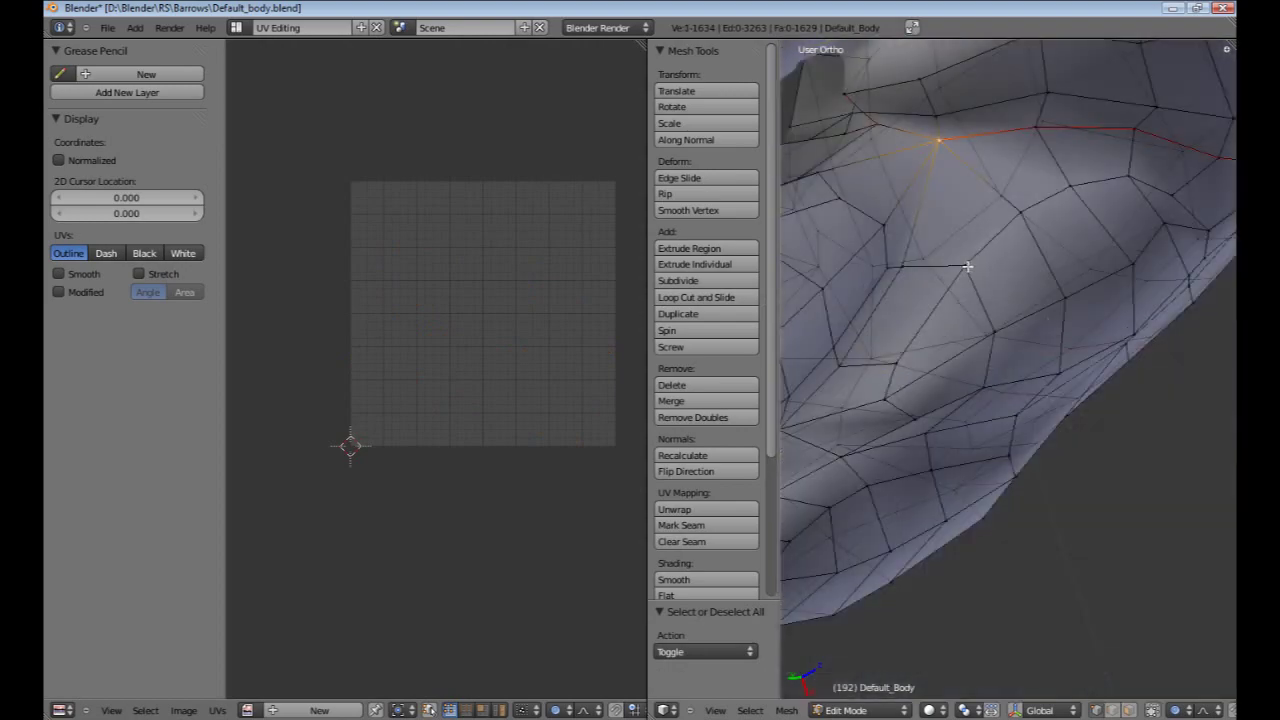
Step: Unwrap the whole mesh, then scale up the arm island and move it into the UV square
{"action": "key", "text": "a"}
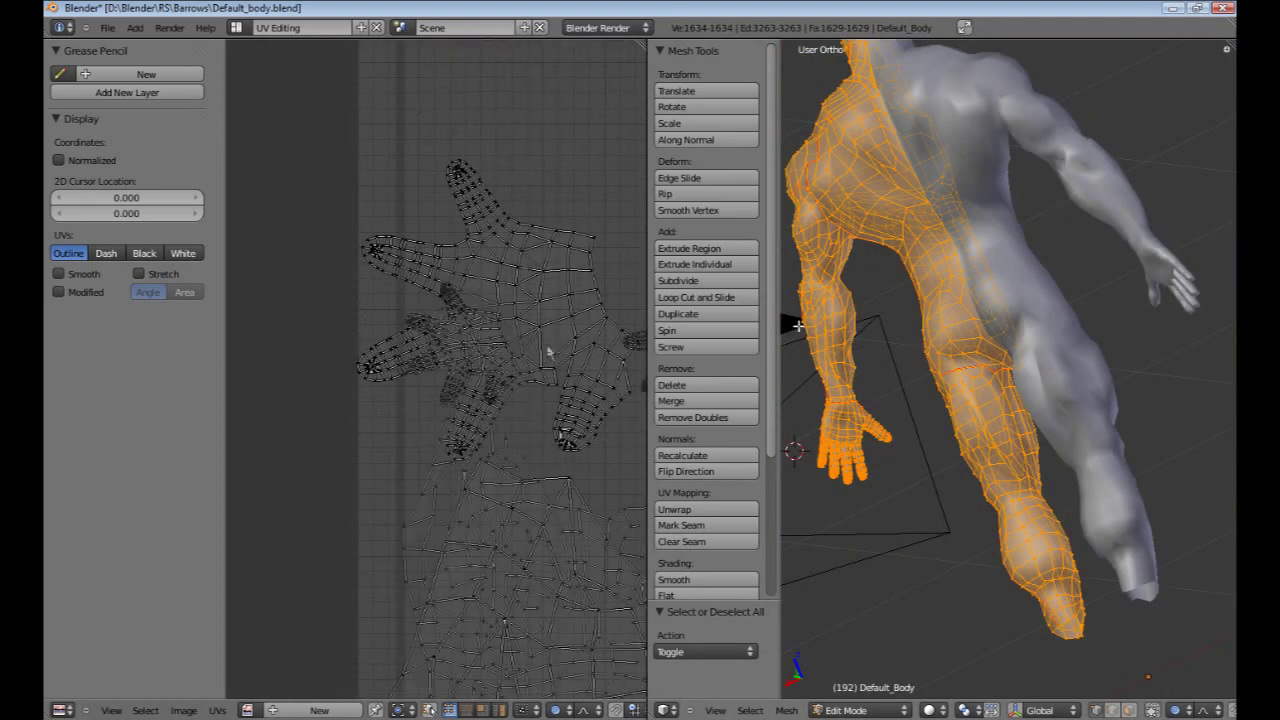
{"action": "key", "text": "l"}
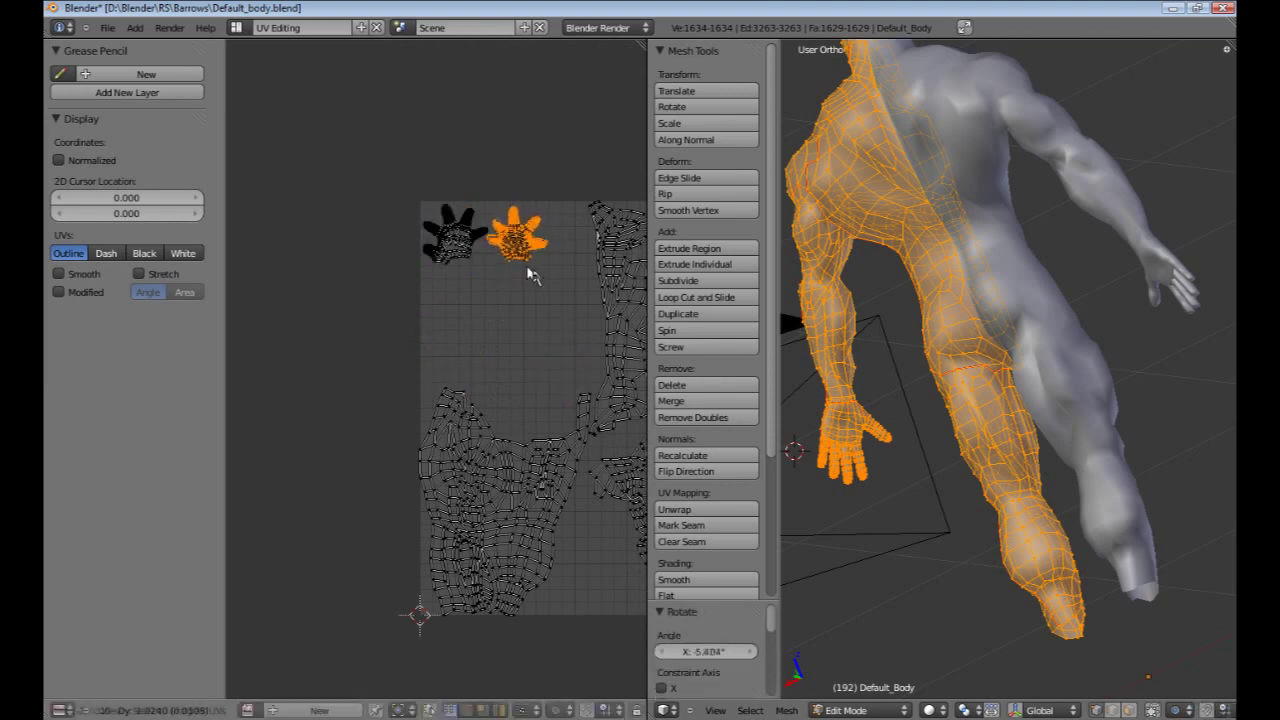
{"action": "key", "text": "a"}
{"action": "scroll", "coordinate": [446, 236], "scroll_direction": "up", "scroll_amount": 5}
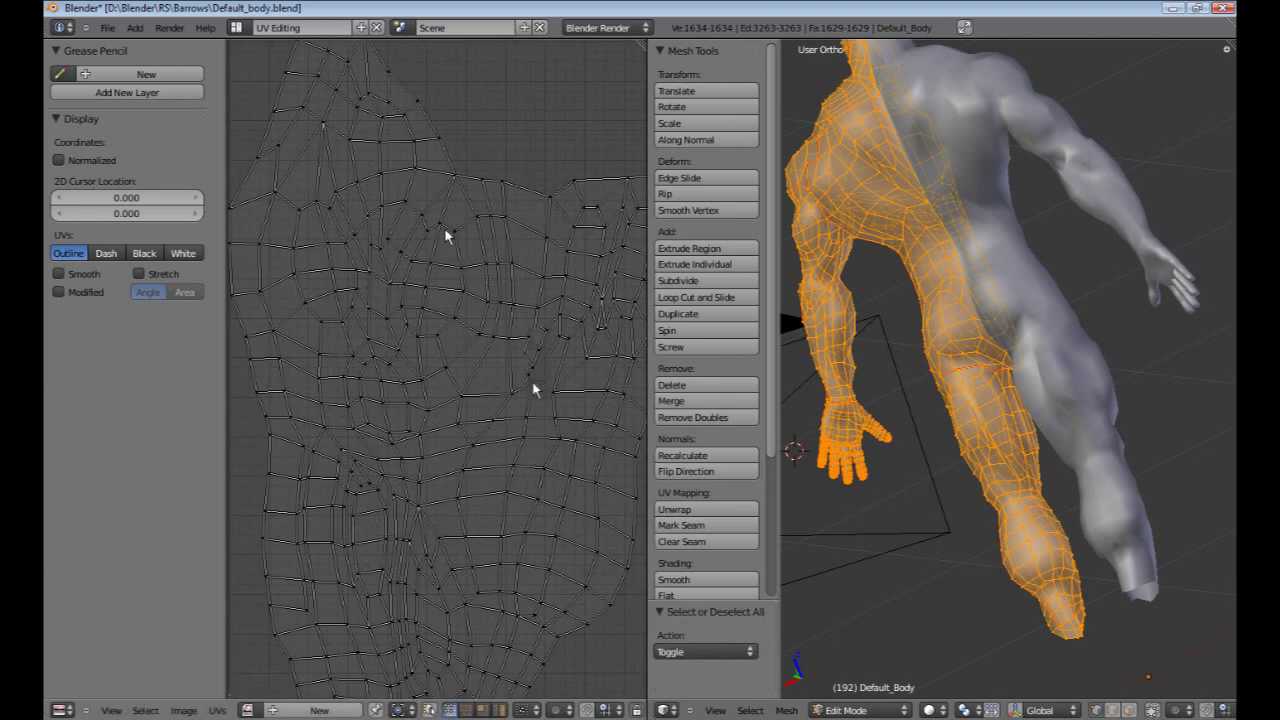
{"action": "scroll", "coordinate": [533, 385], "scroll_direction": "down", "scroll_amount": 6}
{"action": "key", "text": "l"}
{"action": "key", "text": "s"}
{"action": "left_click", "coordinate": [571, 380]}
{"action": "key", "text": "g"}
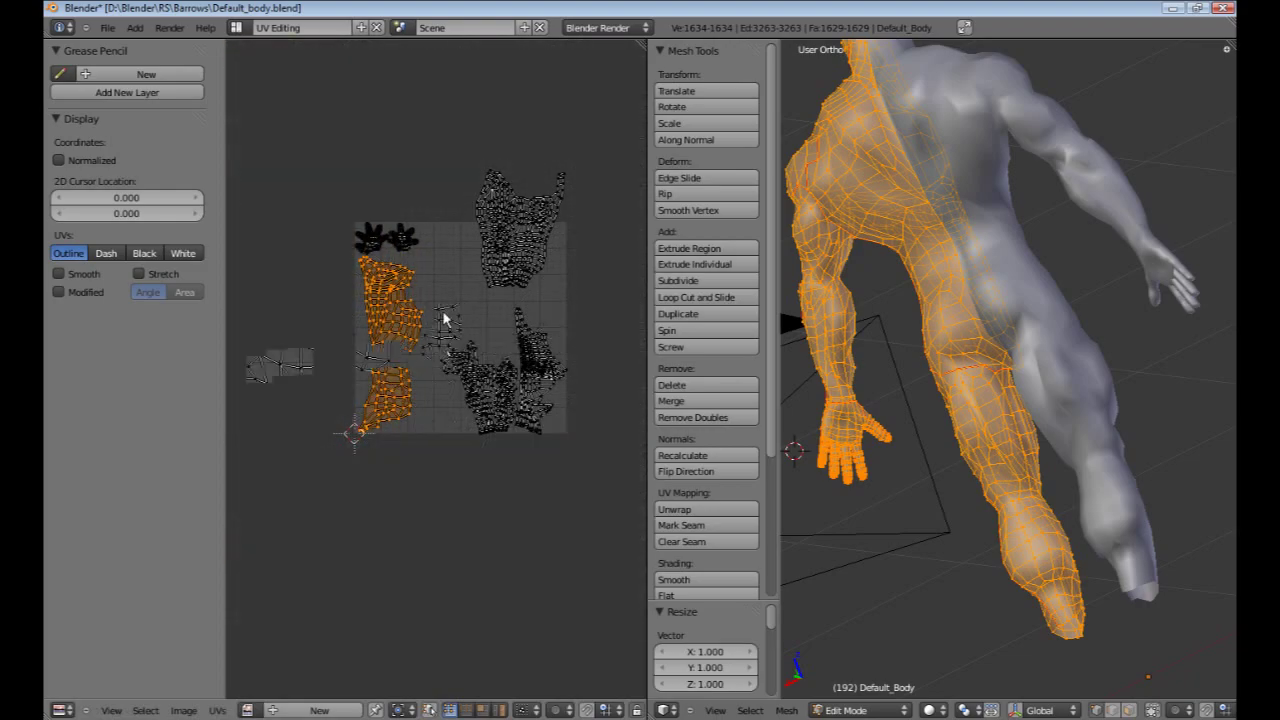
Step: Move another connected UV island up and left inside the square
{"action": "scroll", "coordinate": [446, 318], "scroll_direction": "up", "scroll_amount": 8}
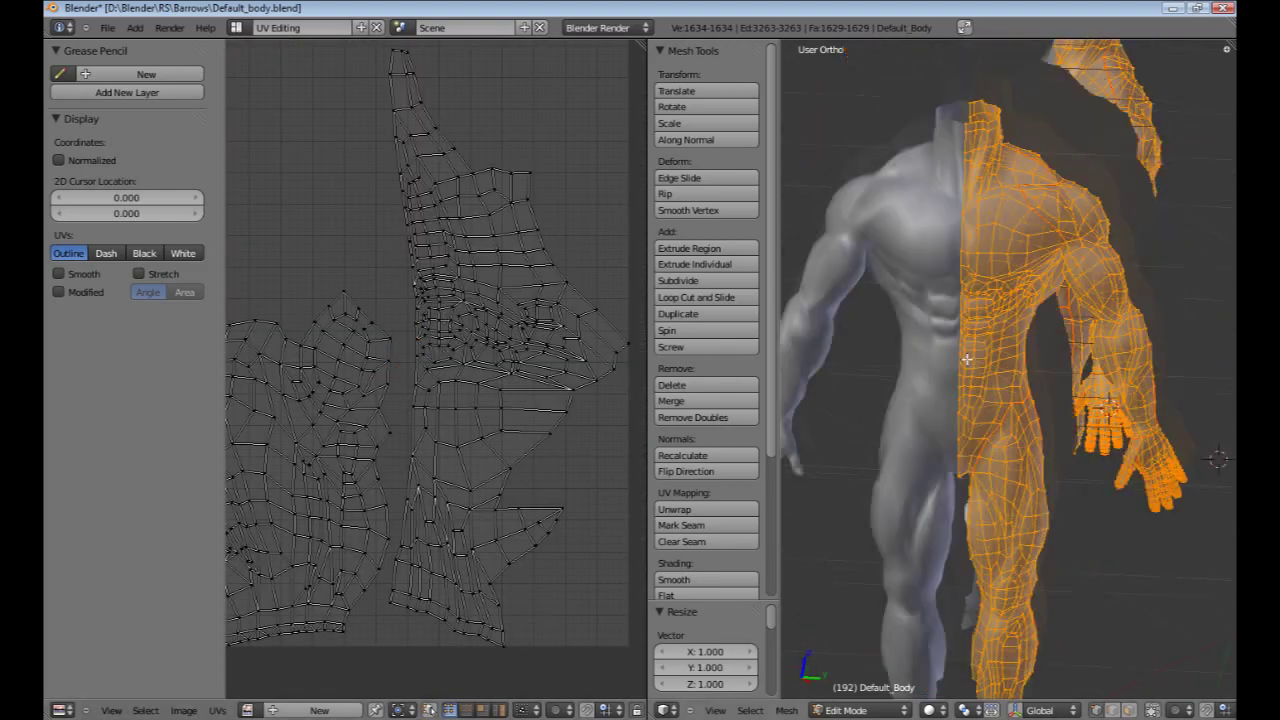
{"action": "left_click_drag", "start_coordinate": [939, 287], "coordinate": [983, 291]}
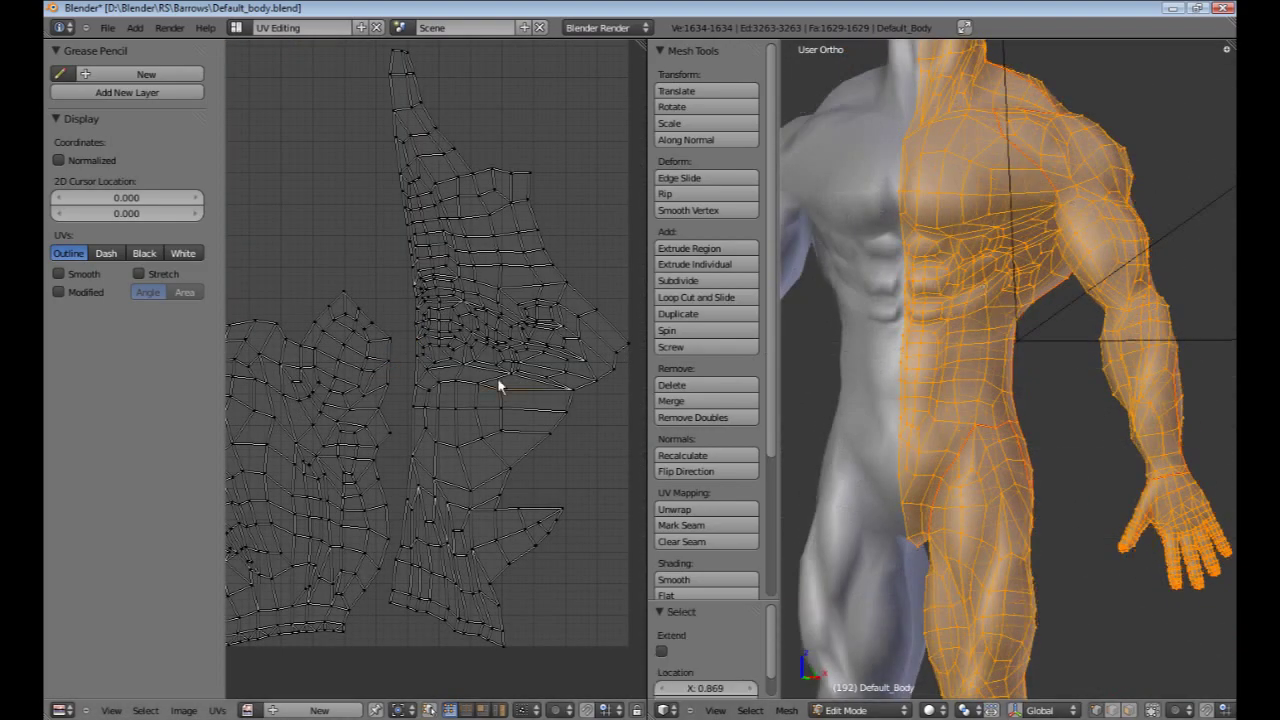
{"action": "key", "text": "l"}
{"action": "scroll", "coordinate": [496, 380], "scroll_direction": "down", "scroll_amount": 5}
{"action": "key", "text": "g"}
{"action": "left_click", "coordinate": [498, 458]}
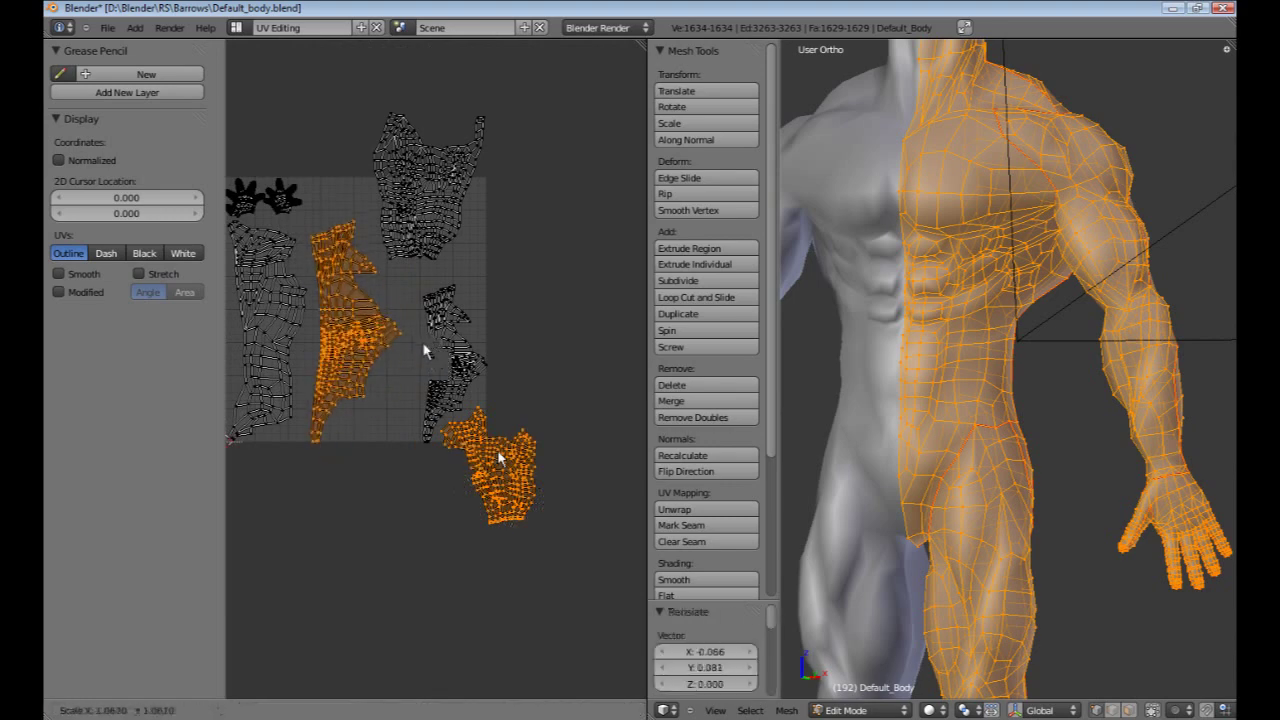
{"action": "scroll", "coordinate": [418, 347], "scroll_direction": "up", "scroll_amount": 3}
Step: Straighten an edge loop on the UV island into a vertical column and pin it
{"action": "left_click", "coordinate": [337, 366], "text": "alt"}
{"action": "scroll", "coordinate": [363, 371], "scroll_direction": "left", "scroll_amount": 3}
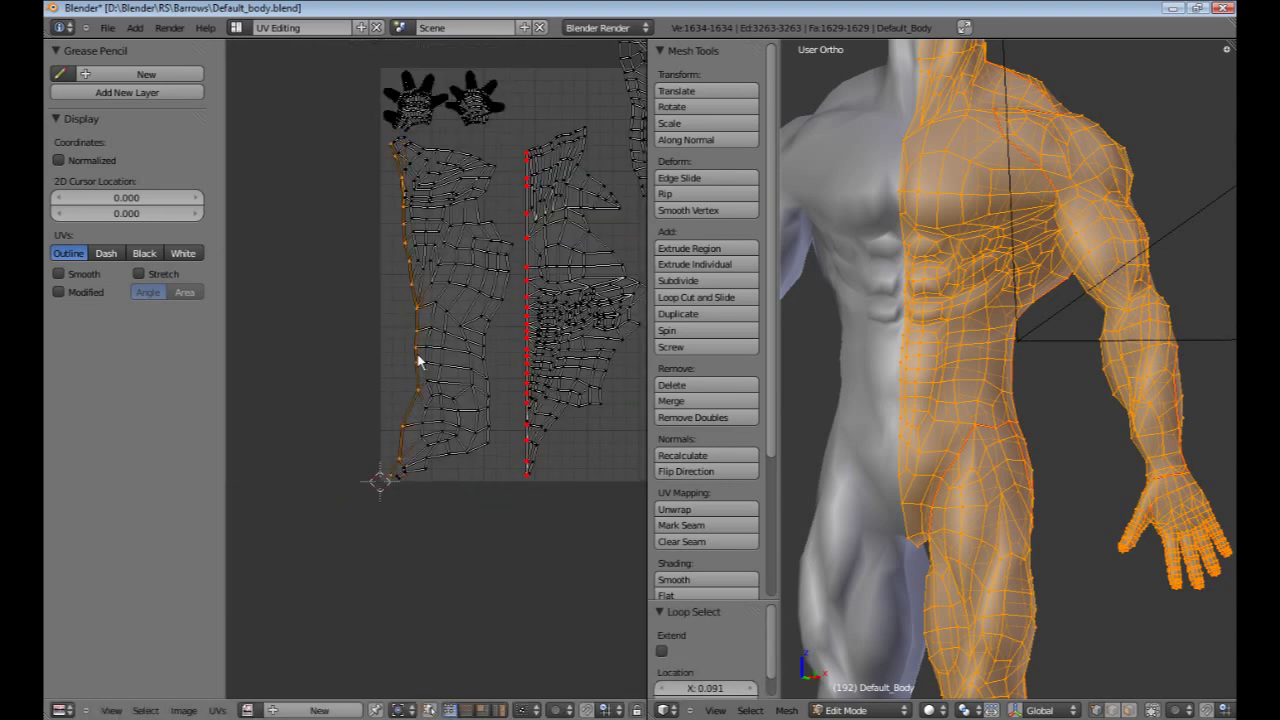
{"action": "key", "text": "p"}
{"action": "key", "text": "g"}
{"action": "left_click", "coordinate": [395, 360]}
{"action": "scroll", "coordinate": [395, 360], "scroll_direction": "down", "scroll_amount": 3}
{"action": "right_click", "coordinate": [395, 360]}
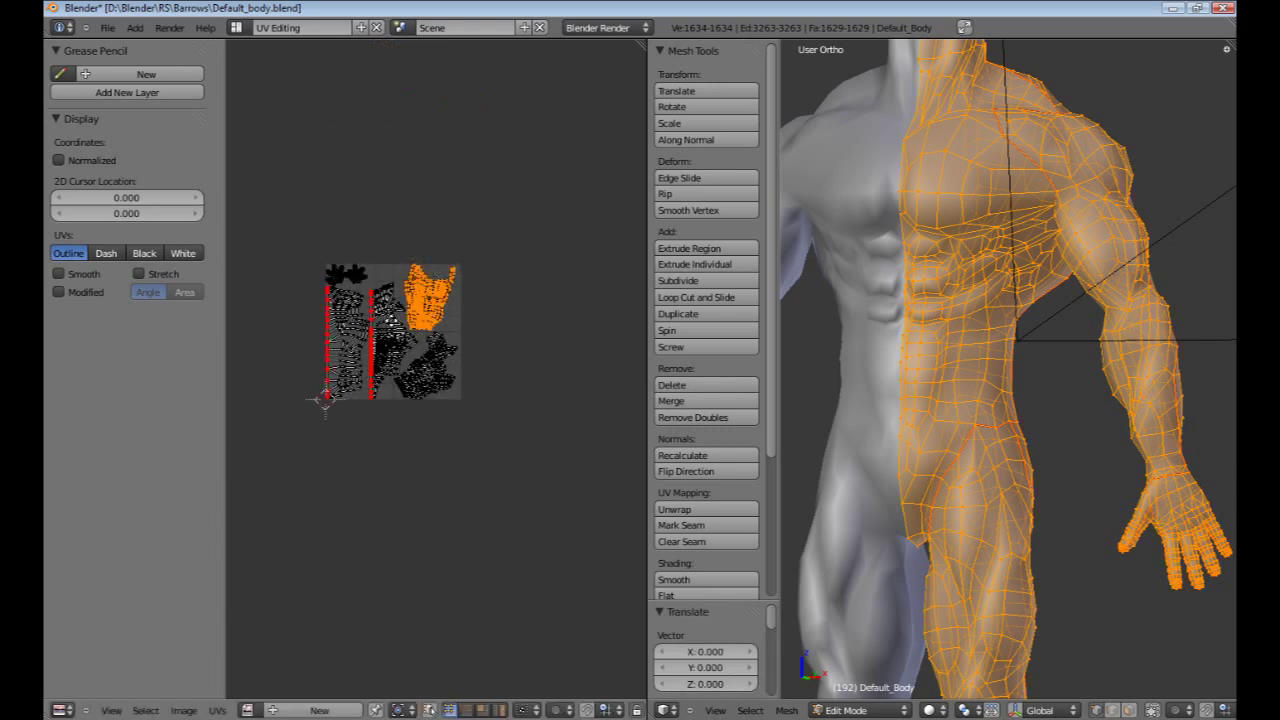
{"action": "scroll", "coordinate": [389, 143], "scroll_direction": "up", "scroll_amount": 4}
{"action": "scroll", "coordinate": [337, 134], "scroll_direction": "up", "scroll_amount": 2}
{"action": "scroll", "coordinate": [360, 160], "scroll_direction": "down", "scroll_amount": 5}
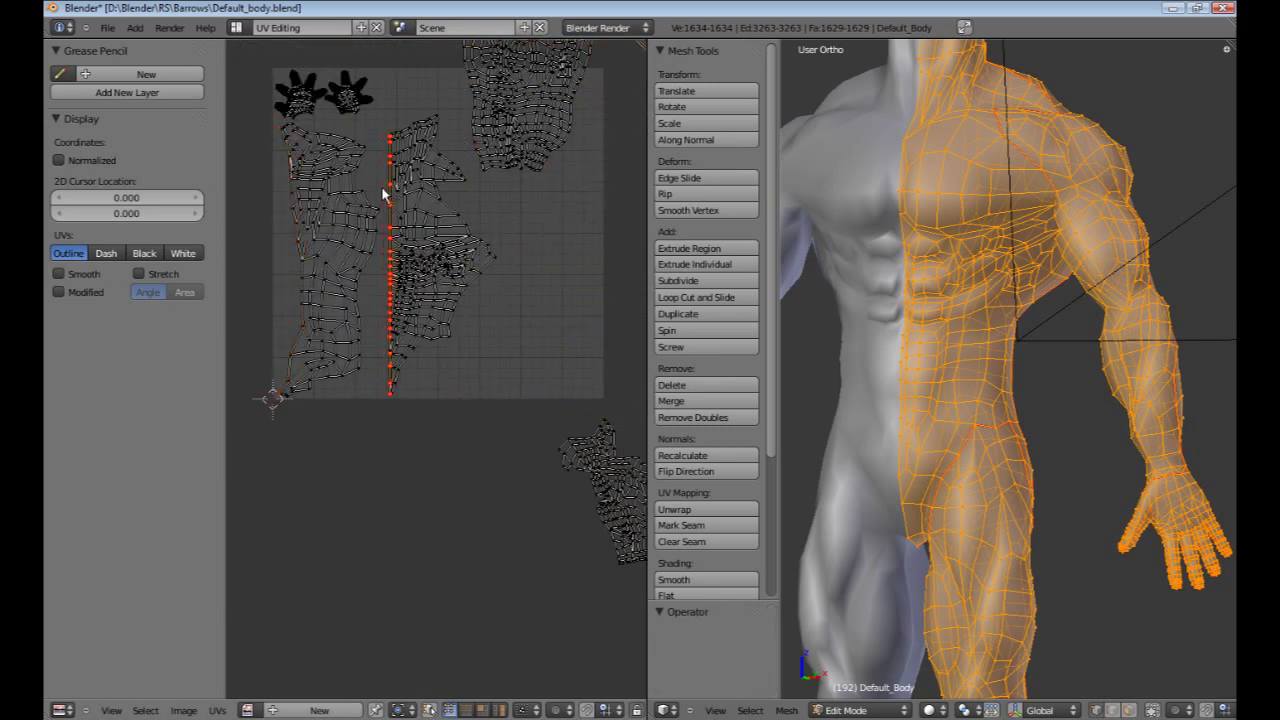
{"action": "key", "text": "ctrl+z"}
{"action": "key", "text": "ctrl+z"}
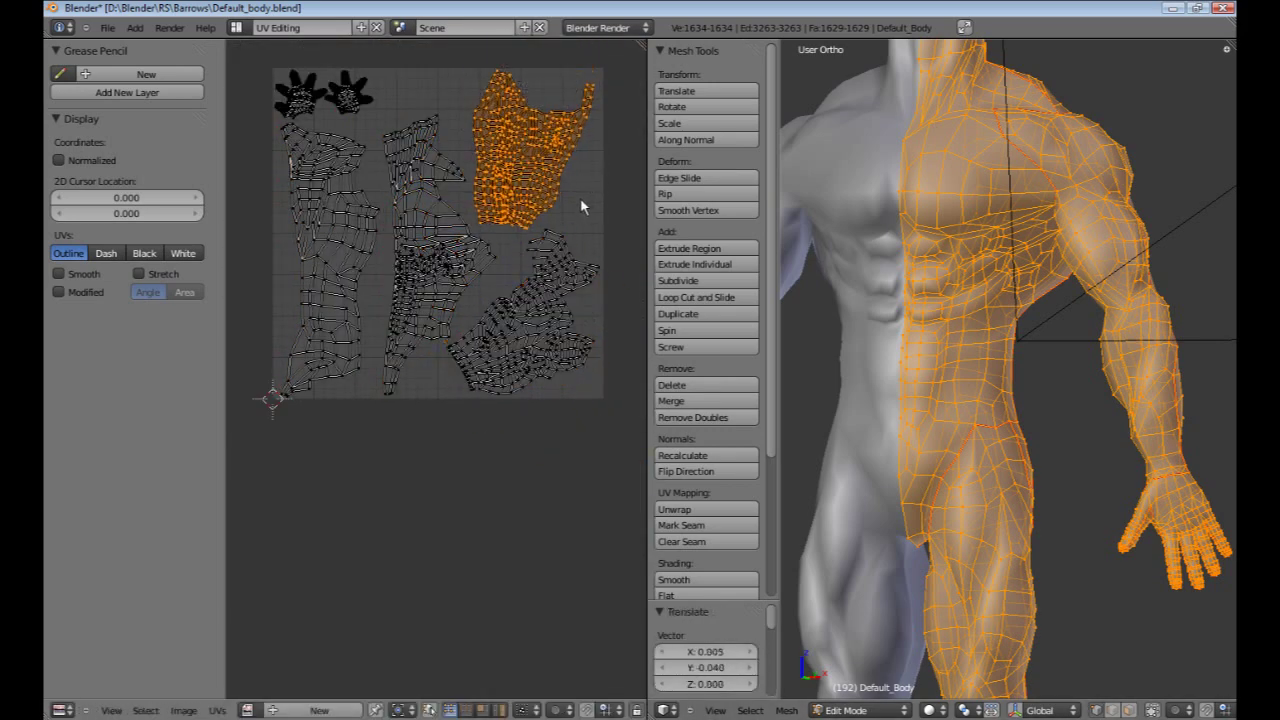
Step: Create a new blank 2048×2048 image for the UV layout
{"action": "left_click", "coordinate": [319, 710]}
{"action": "type", "text": "20482048"}
{"action": "key", "text": "Home"}
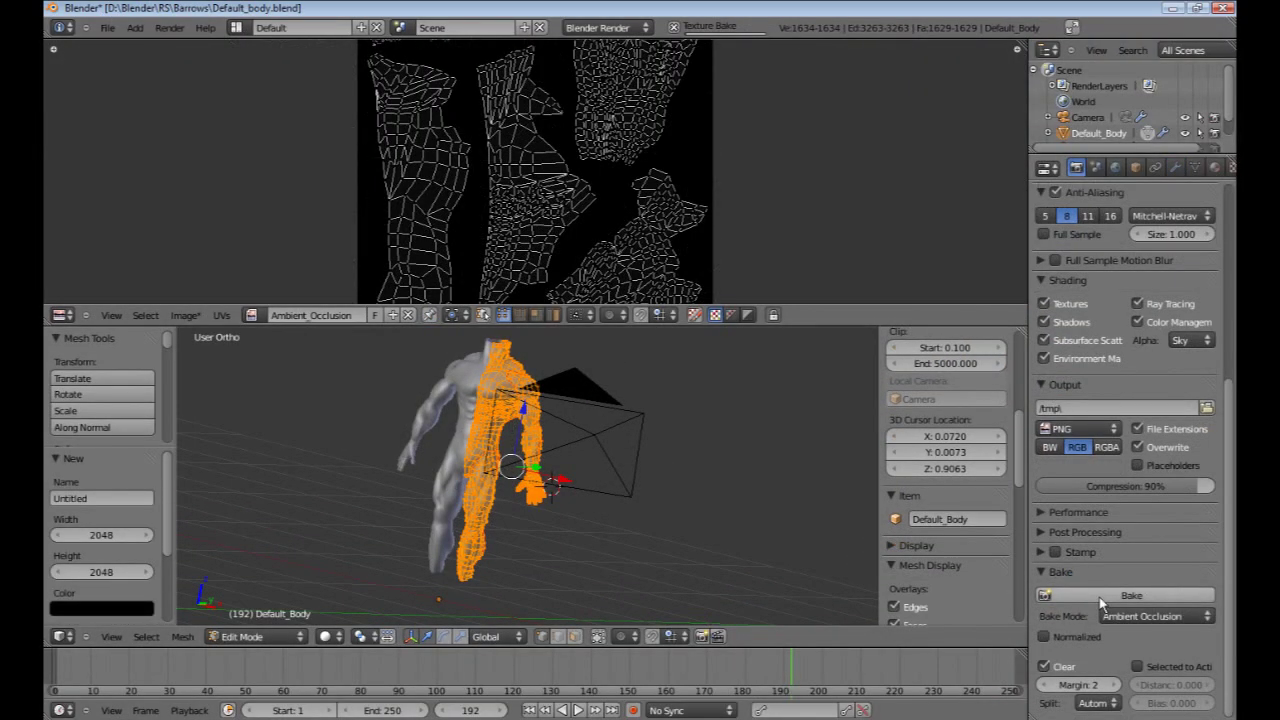
Step: Bake ambient occlusion into the new image and save it as AO.png
{"action": "scroll", "coordinate": [676, 214], "scroll_direction": "up", "scroll_amount": 2}
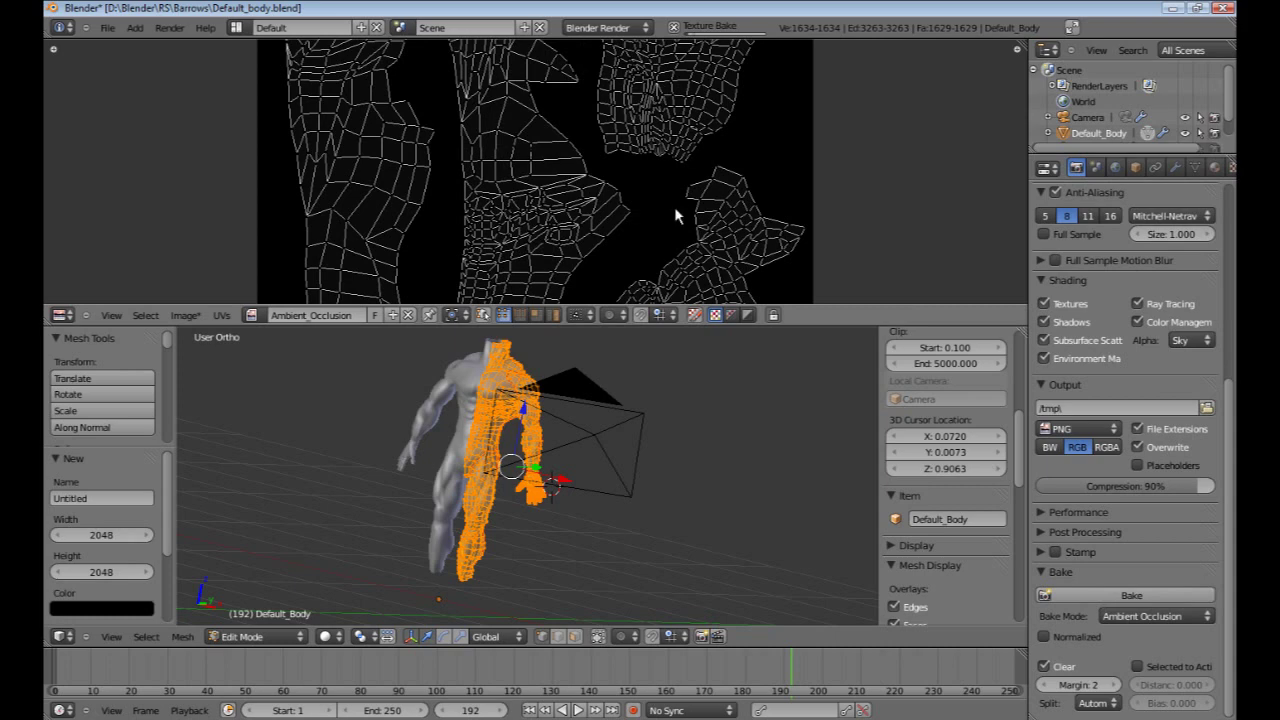
{"action": "scroll", "coordinate": [674, 206], "scroll_direction": "down", "scroll_amount": 4}
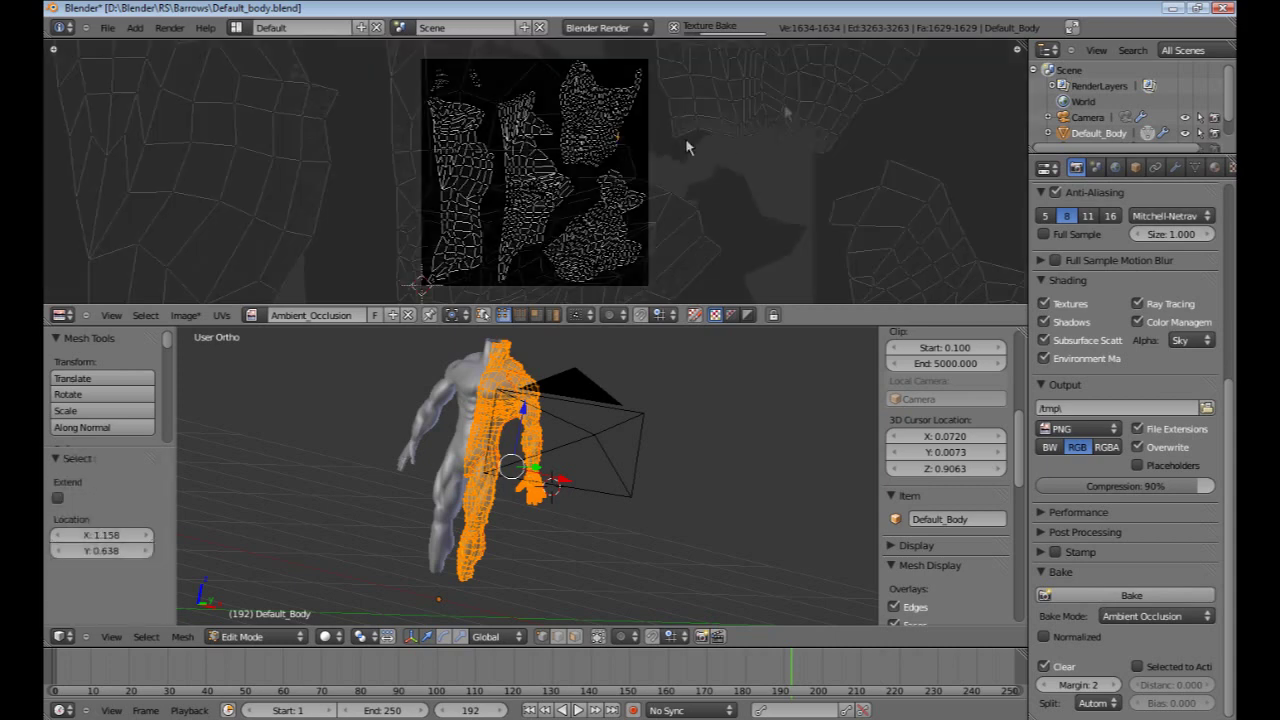
{"action": "key", "text": "a"}
{"action": "scroll", "coordinate": [598, 273], "scroll_direction": "up", "scroll_amount": 6}
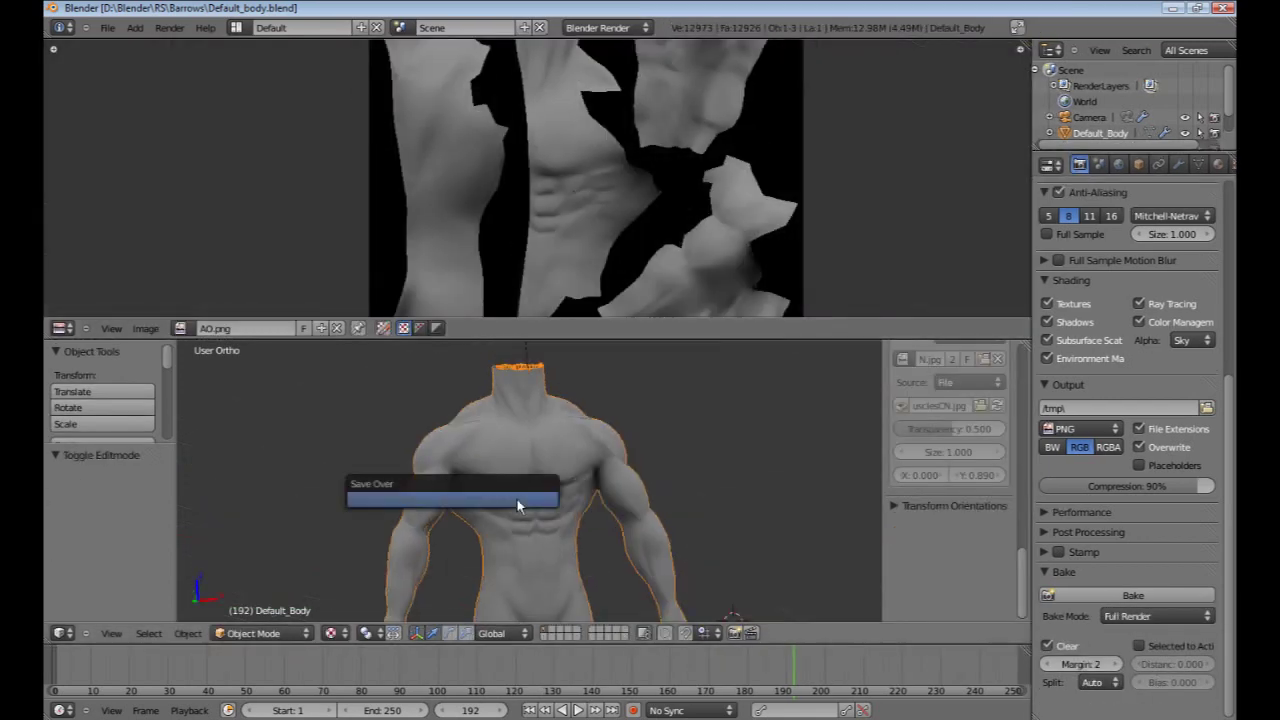
{"action": "left_click", "coordinate": [183, 328]}
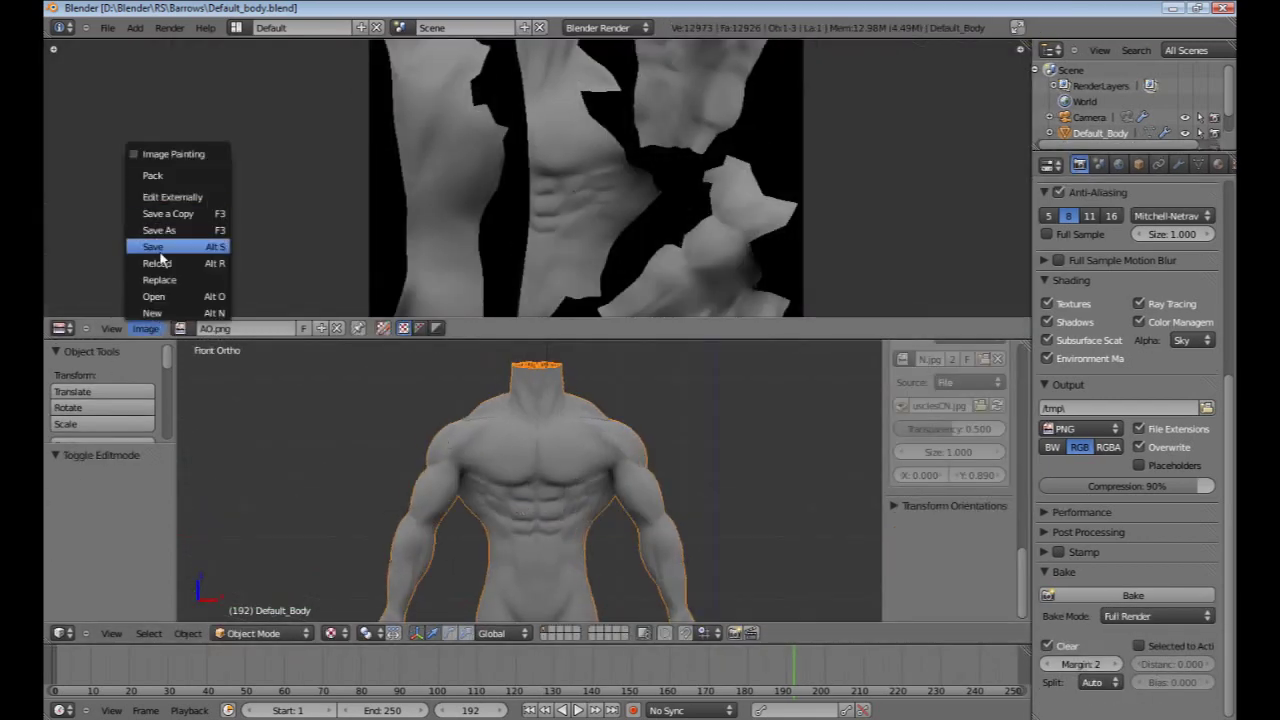
Step: Export the UV layout as Default_body.svg and open it from the Blender/Barrows folder
{"action": "left_click", "coordinate": [217, 328]}
{"action": "left_click", "coordinate": [255, 668]}
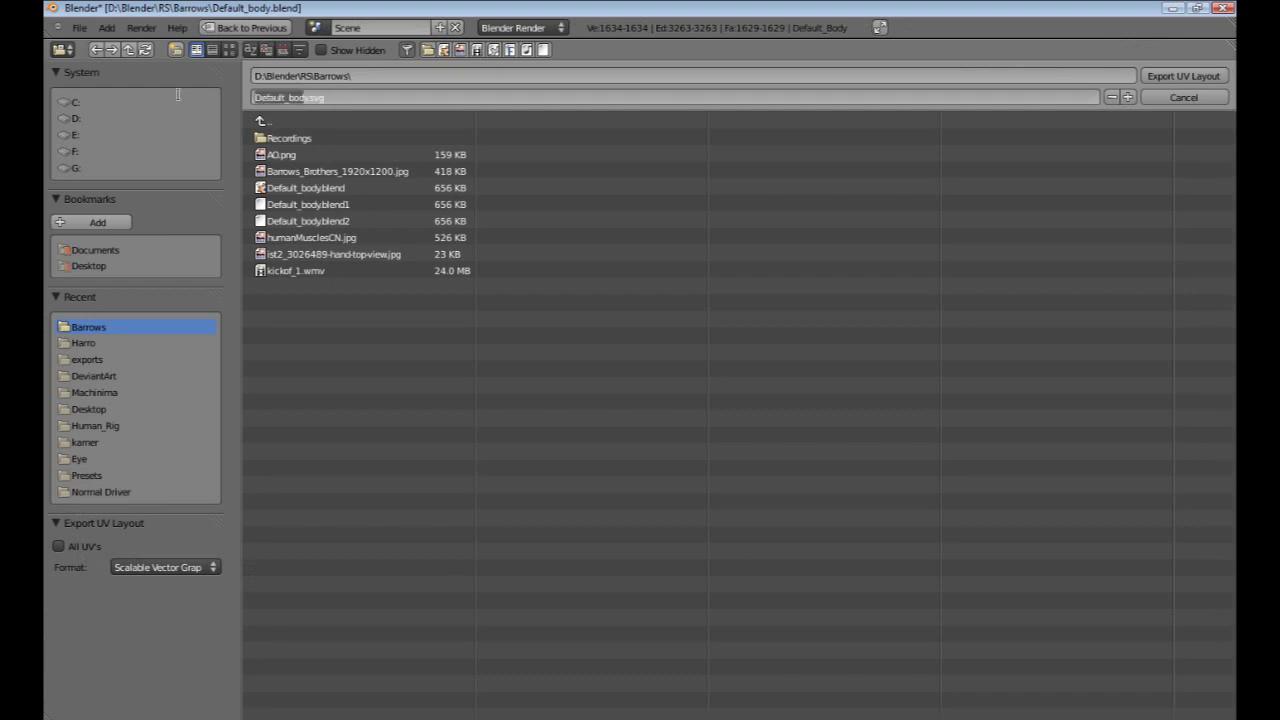
{"action": "key", "text": "Return"}
{"action": "key", "text": "alt+Tab"}
{"action": "double_click", "coordinate": [371, 286]}
{"action": "double_click", "coordinate": [657, 471]}
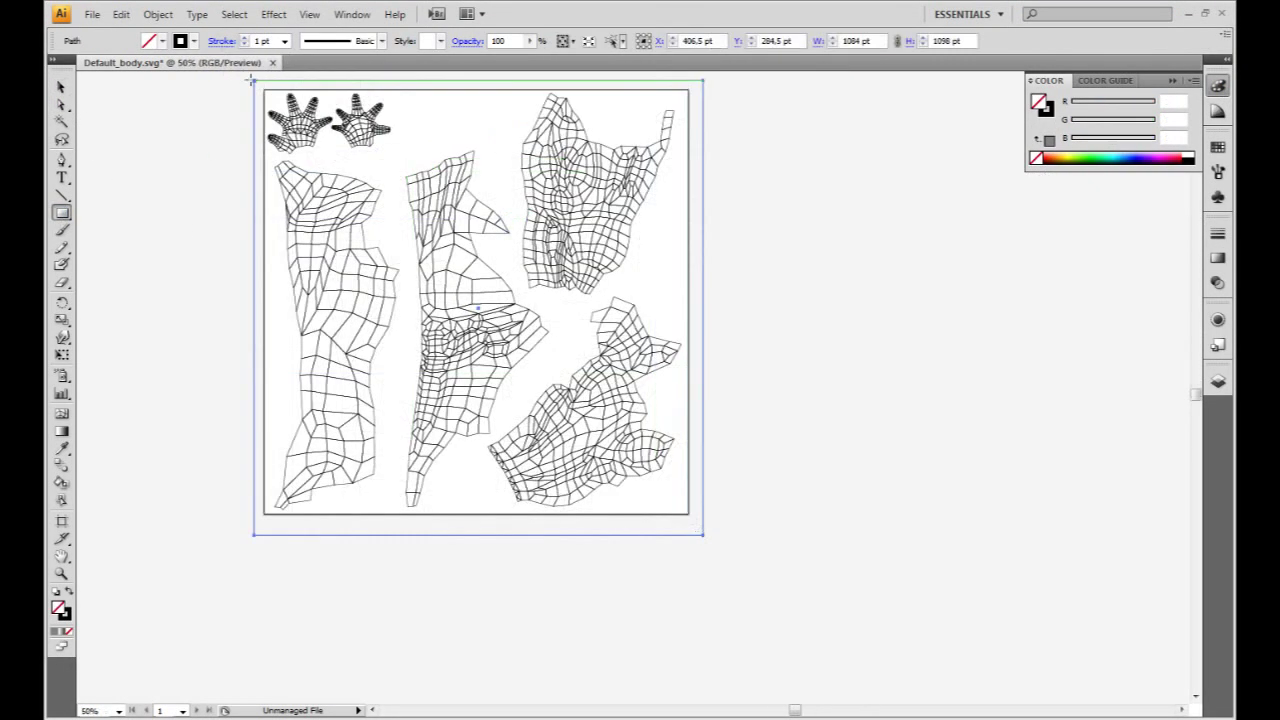
Step: Export the Illustrator artwork as Default_body.png with default PNG options
{"action": "left_click", "coordinate": [91, 14]}
{"action": "left_click", "coordinate": [130, 369]}
{"action": "left_click", "coordinate": [300, 417]}
{"action": "left_click", "coordinate": [360, 512]}
{"action": "left_click", "coordinate": [469, 394]}
{"action": "left_click", "coordinate": [718, 236]}
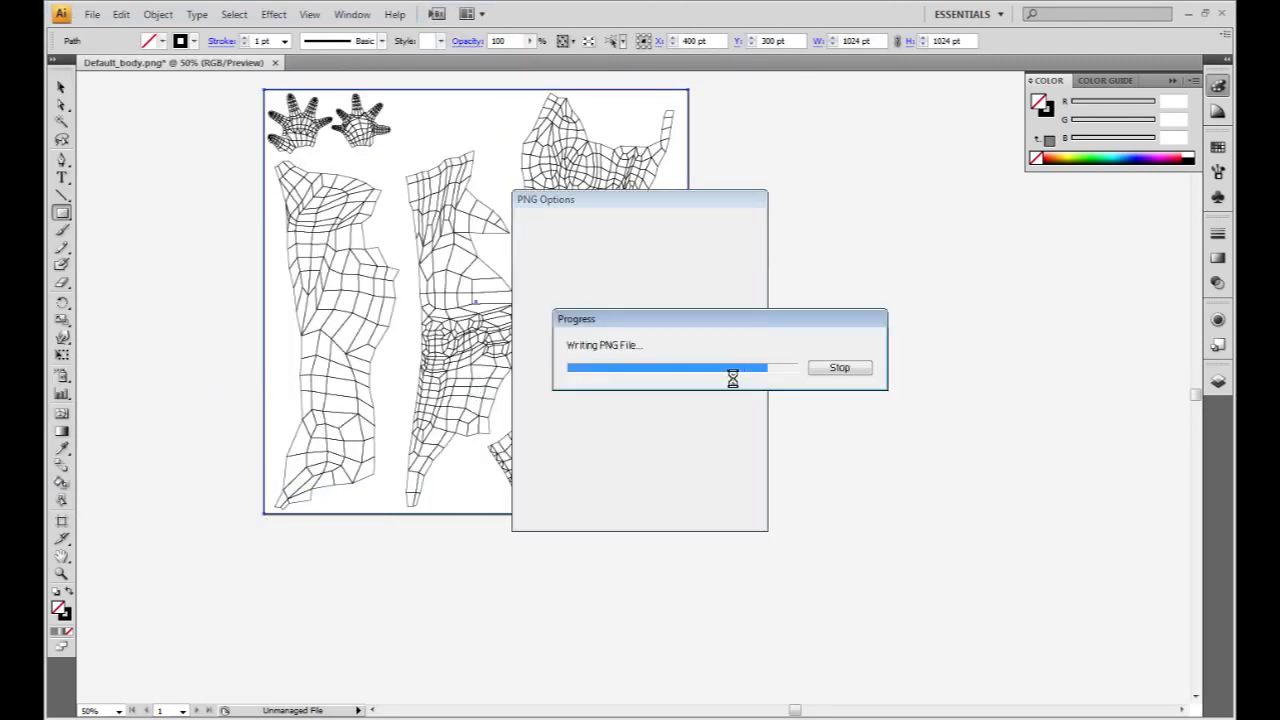
Step: Quit Illustrator without saving and open the PNG from the Barrows folder in Photoshop
{"action": "right_click", "coordinate": [734, 378]}
{"action": "key", "text": "ctrl+q"}
{"action": "left_click", "coordinate": [643, 397]}
{"action": "key", "text": "ctrl+o"}
{"action": "left_click", "coordinate": [741, 104]}
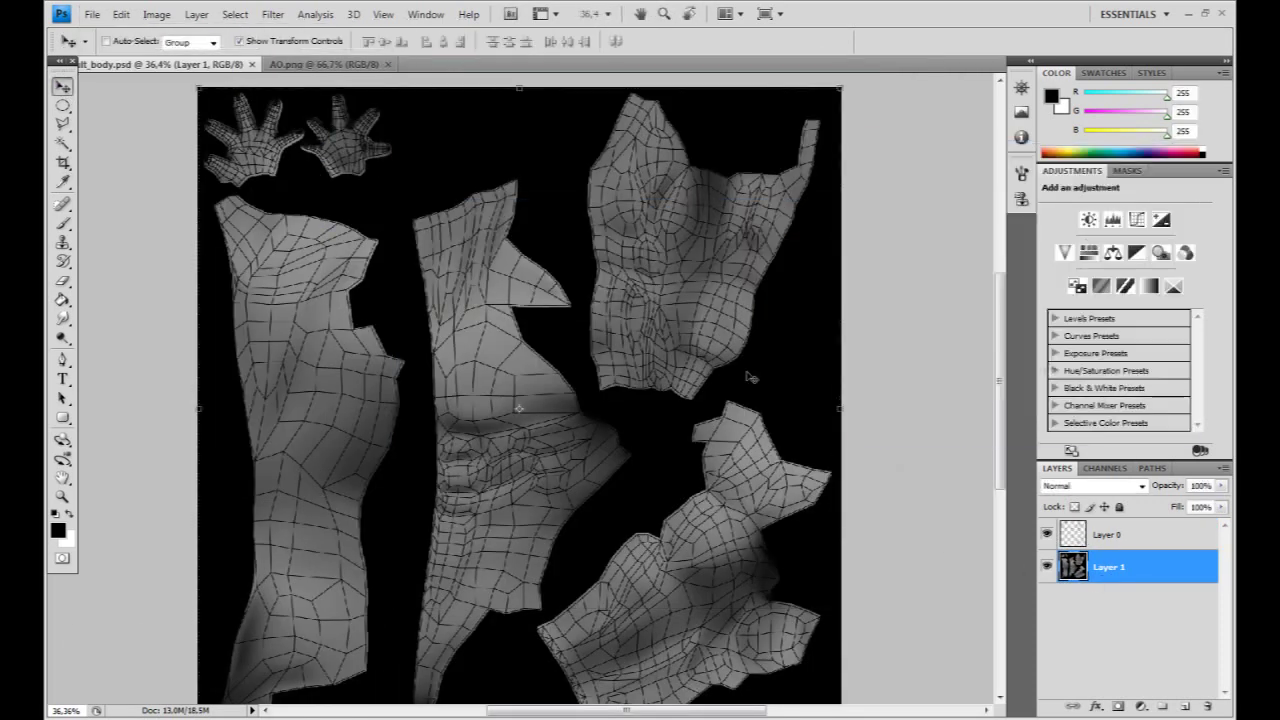
Step: Tint the AO with a Gradient Map from deep red-brown to peach skin tones, then pick a brush preset
{"action": "left_click", "coordinate": [156, 14]}
{"action": "mouse_move", "coordinate": [176, 63]}
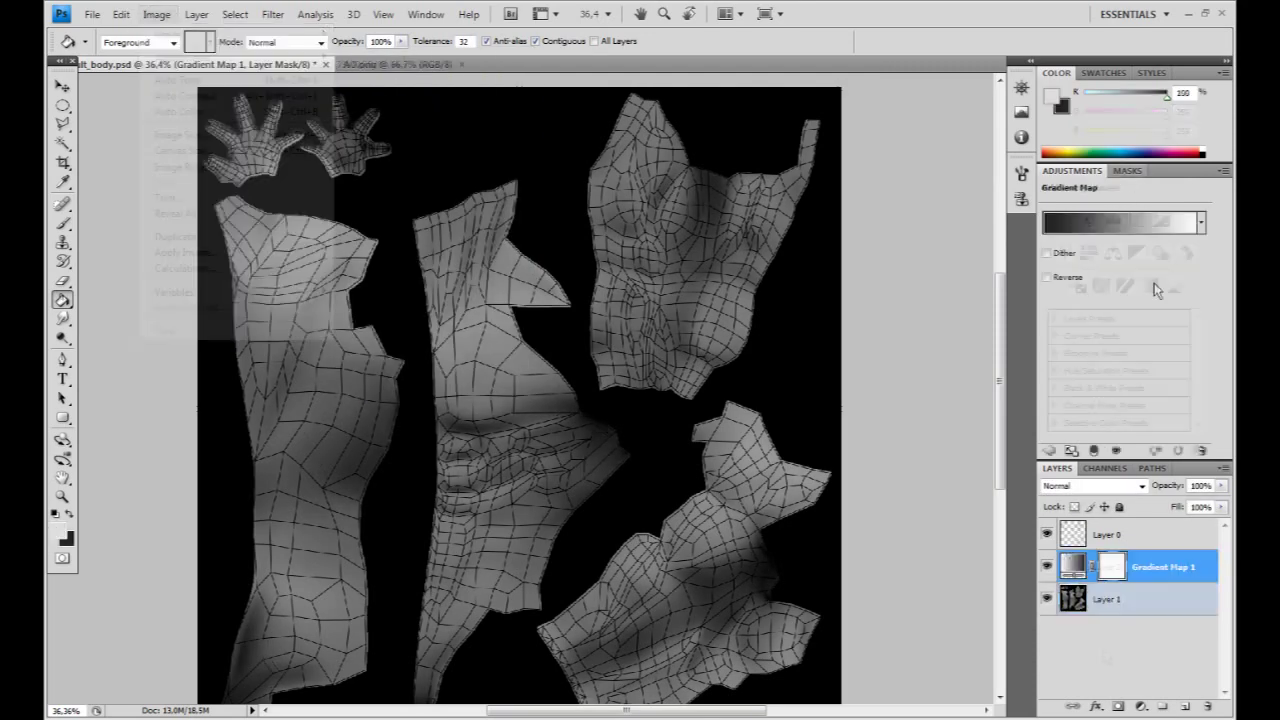
{"action": "left_click", "coordinate": [1020, 256]}
{"action": "left_click_drag", "start_coordinate": [846, 77], "coordinate": [840, 88]}
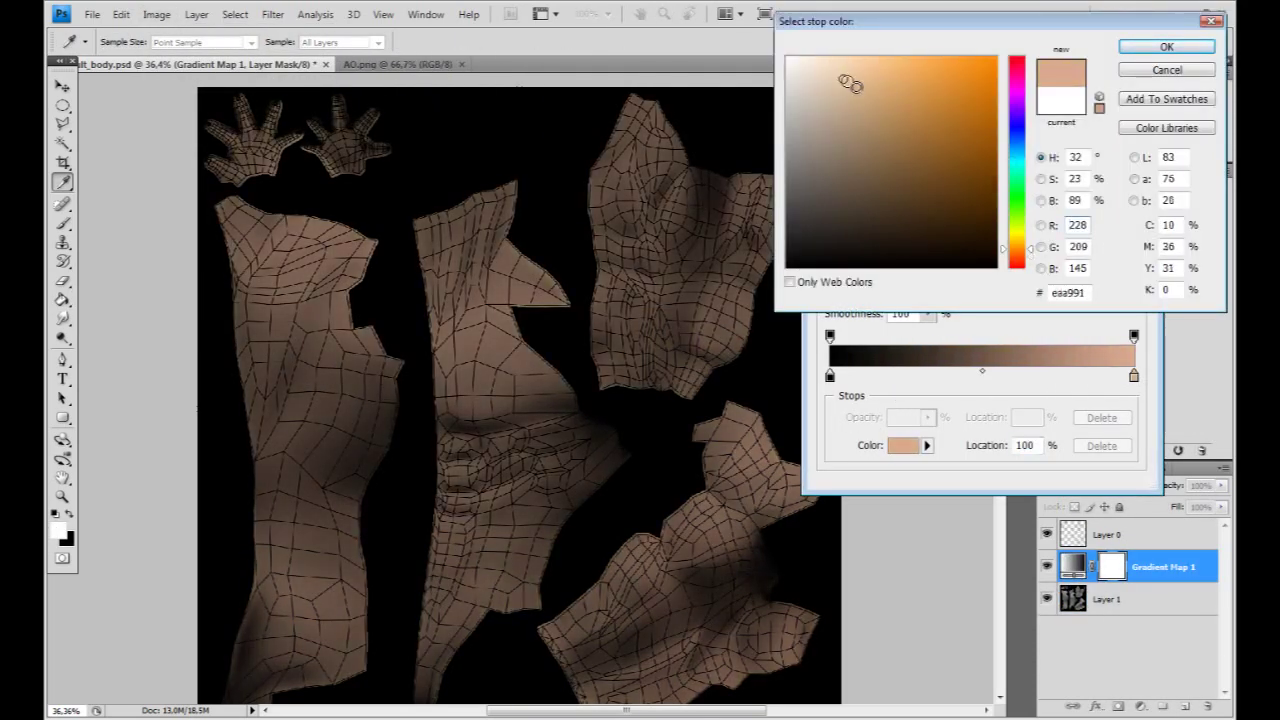
{"action": "left_click", "coordinate": [1166, 47]}
{"action": "double_click", "coordinate": [829, 375]}
{"action": "left_click", "coordinate": [967, 174]}
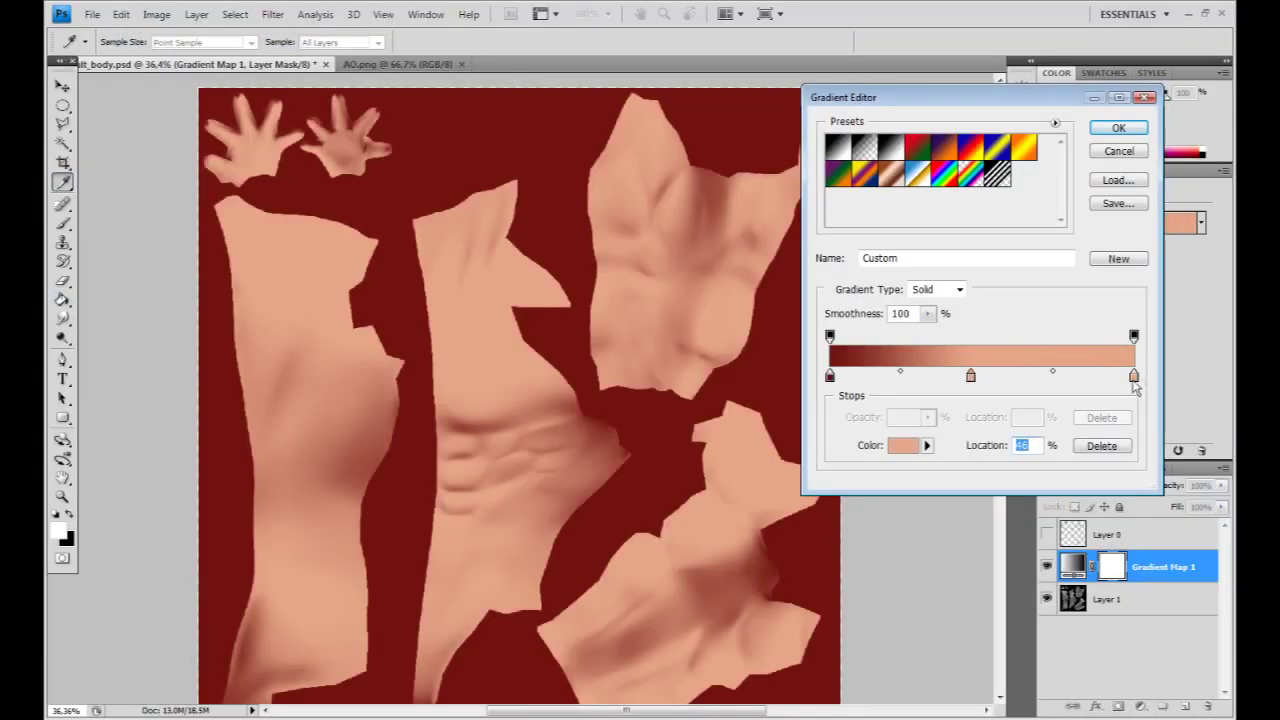
{"action": "left_click_drag", "start_coordinate": [1032, 272], "coordinate": [1032, 258]}
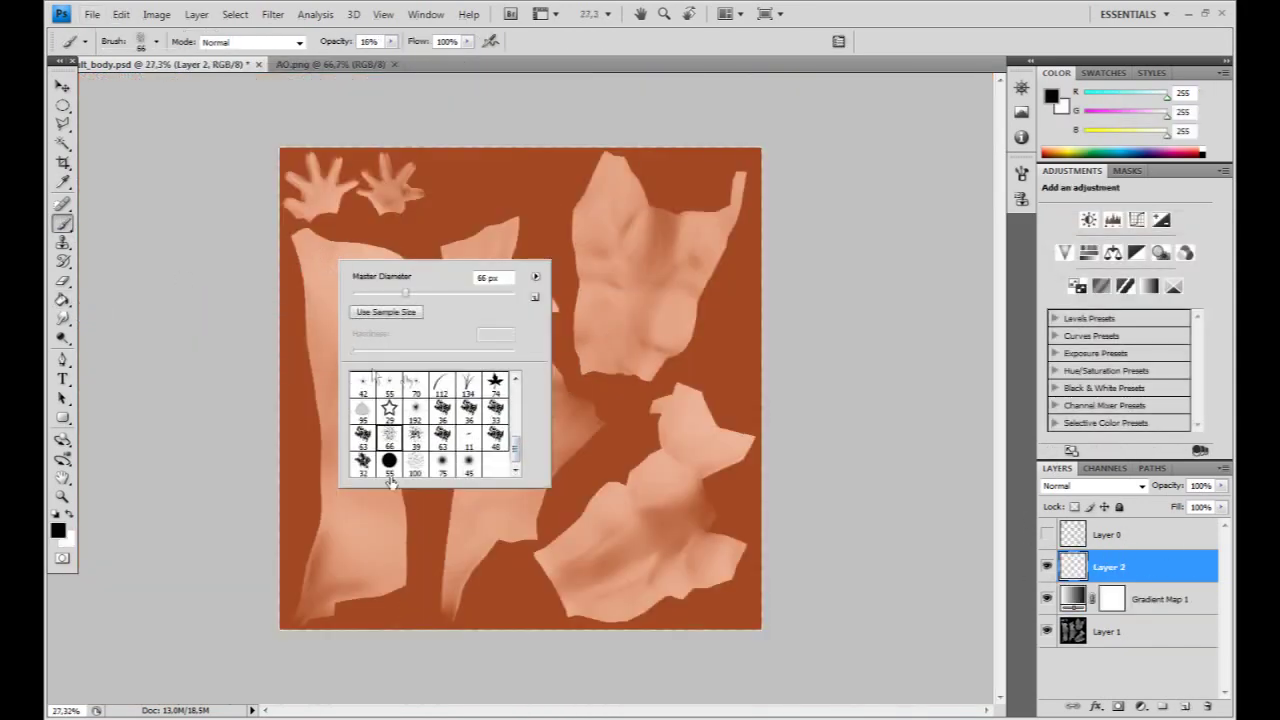
{"action": "double_click", "coordinate": [390, 478]}
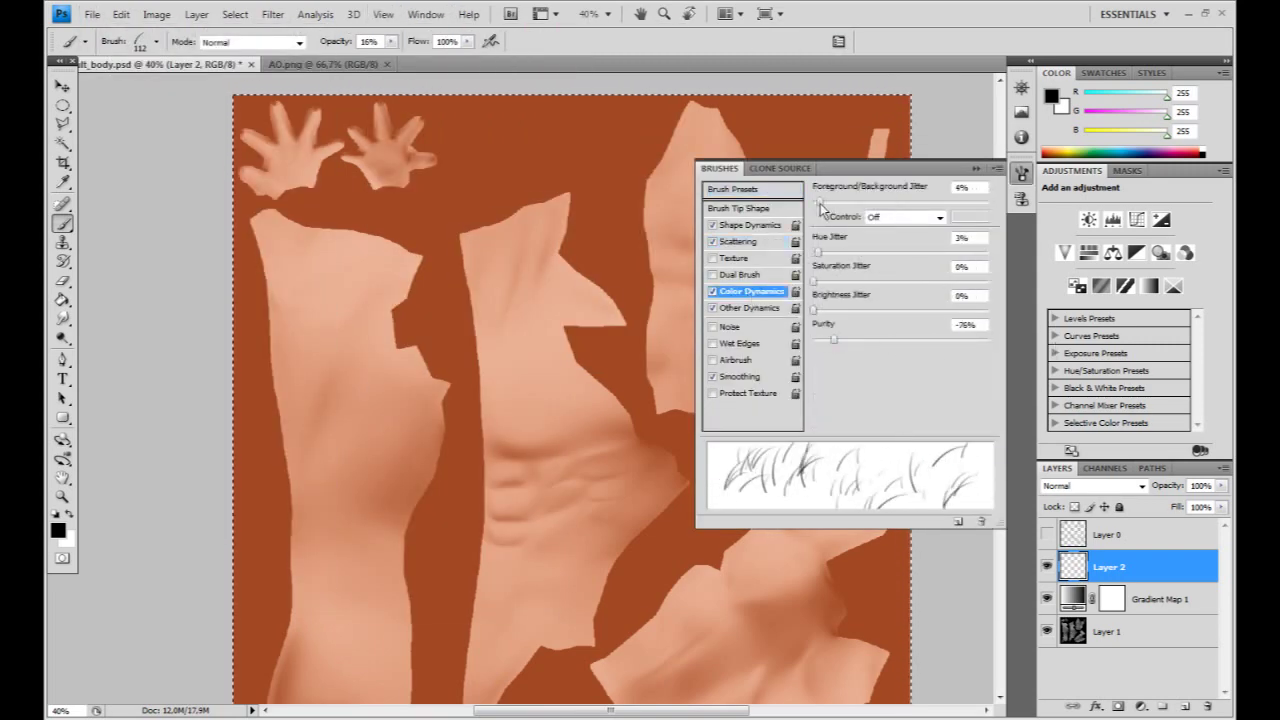
Step: Set the noisy Layer 2 to Overlay blending and drag its opacity down to a faint level
{"action": "key", "text": "m"}
{"action": "key", "text": "F5"}
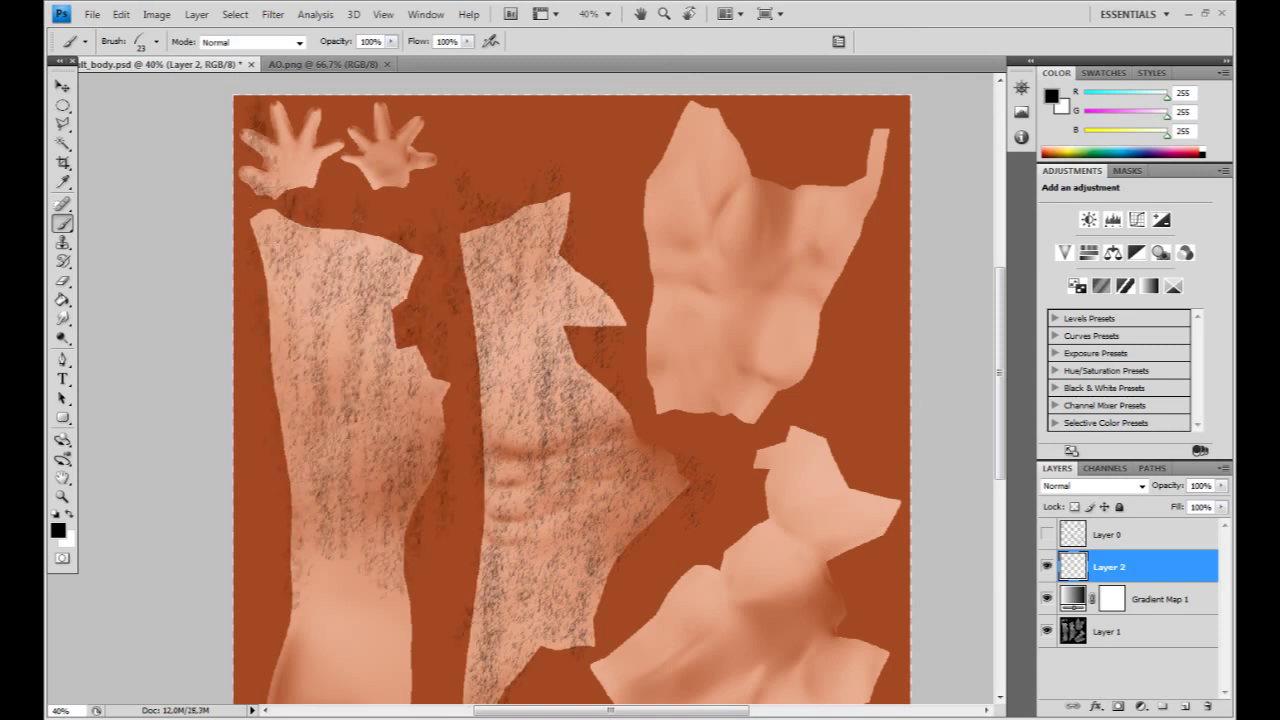
{"action": "scroll", "coordinate": [555, 565], "scroll_direction": "down", "scroll_amount": 3}
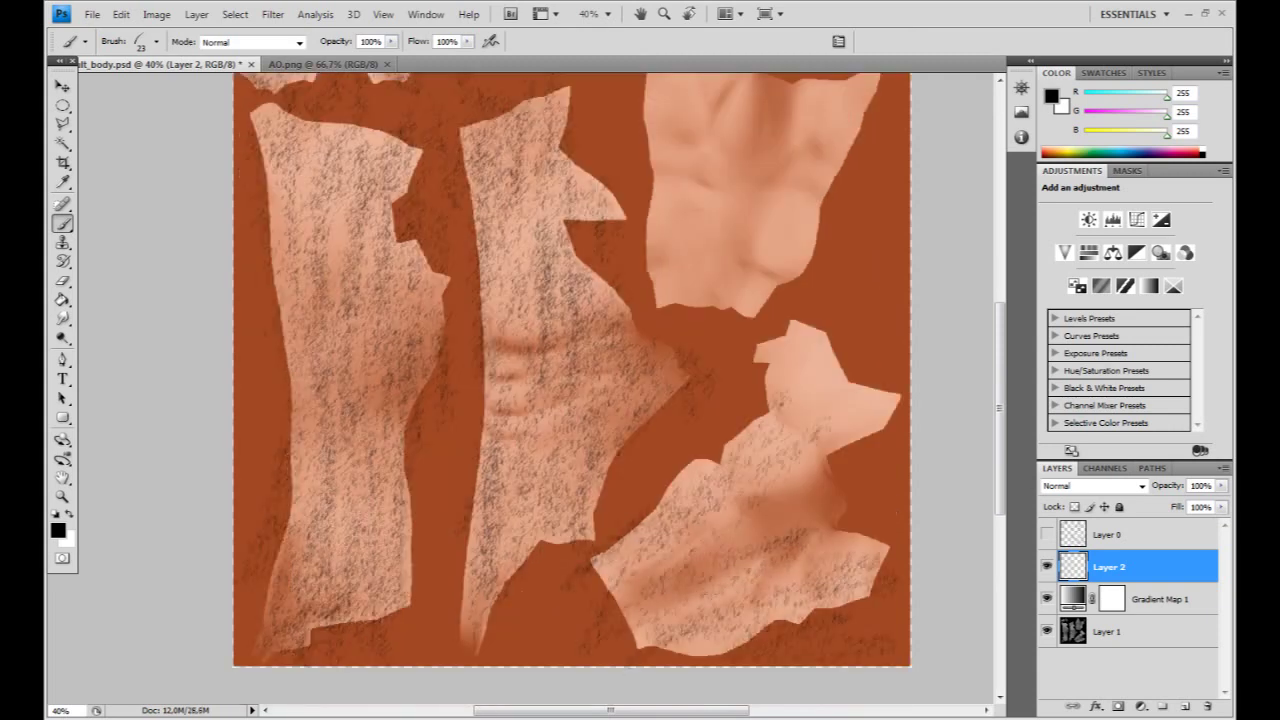
{"action": "scroll", "coordinate": [571, 388], "scroll_direction": "up", "scroll_amount": 3}
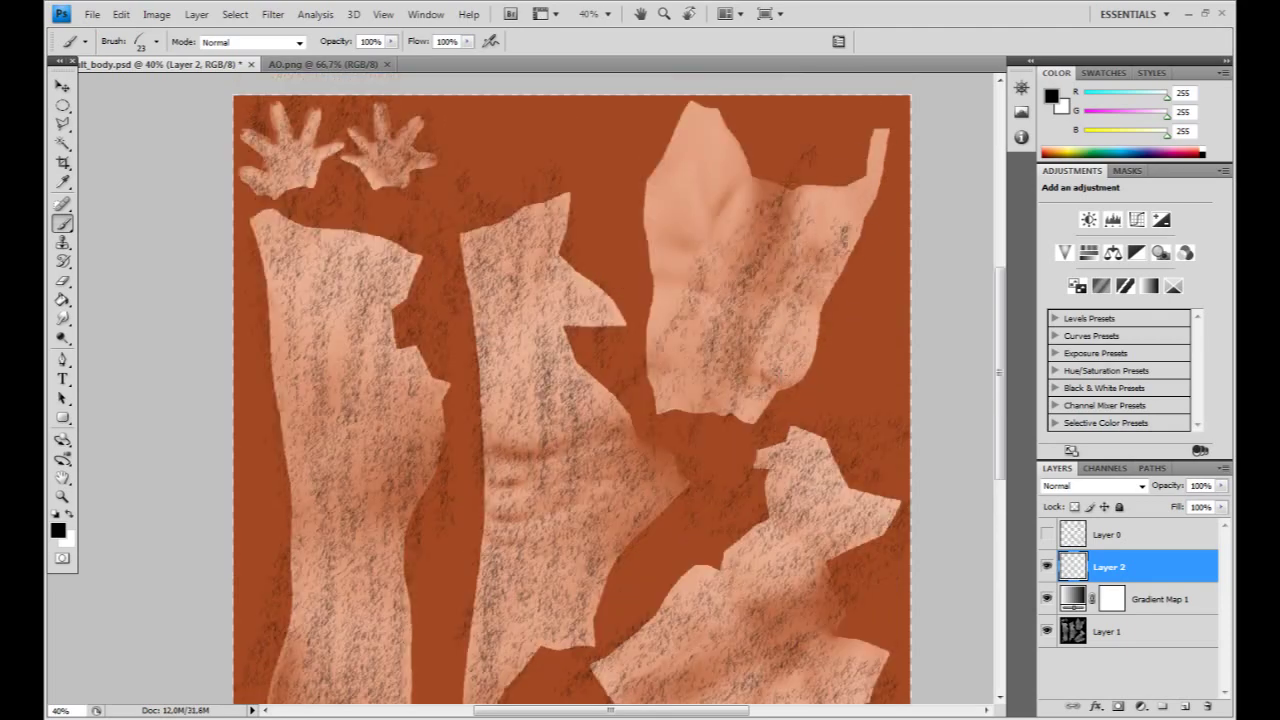
{"action": "scroll", "coordinate": [571, 400], "scroll_direction": "up", "scroll_amount": 1}
{"action": "left_click", "coordinate": [1093, 485]}
{"action": "left_click", "coordinate": [1090, 270]}
{"action": "left_click_drag", "start_coordinate": [1221, 485], "coordinate": [1150, 505]}
{"action": "scroll", "coordinate": [580, 420], "scroll_direction": "up", "scroll_amount": 3}
{"action": "scroll", "coordinate": [591, 427], "scroll_direction": "down", "scroll_amount": 3}
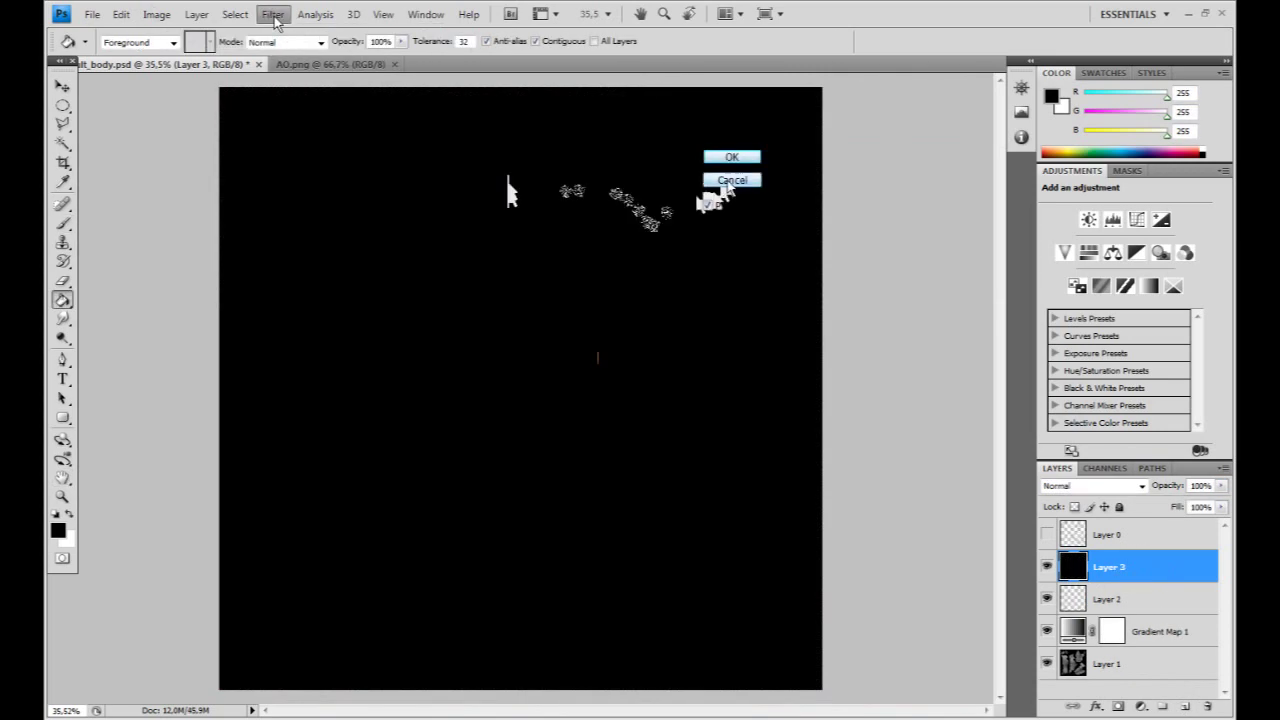
Step: Render Fibers on the black layer with adjusted strength and variance, and set it to Overlay
{"action": "left_click", "coordinate": [507, 262]}
{"action": "left_click_drag", "start_coordinate": [568, 430], "coordinate": [677, 432]}
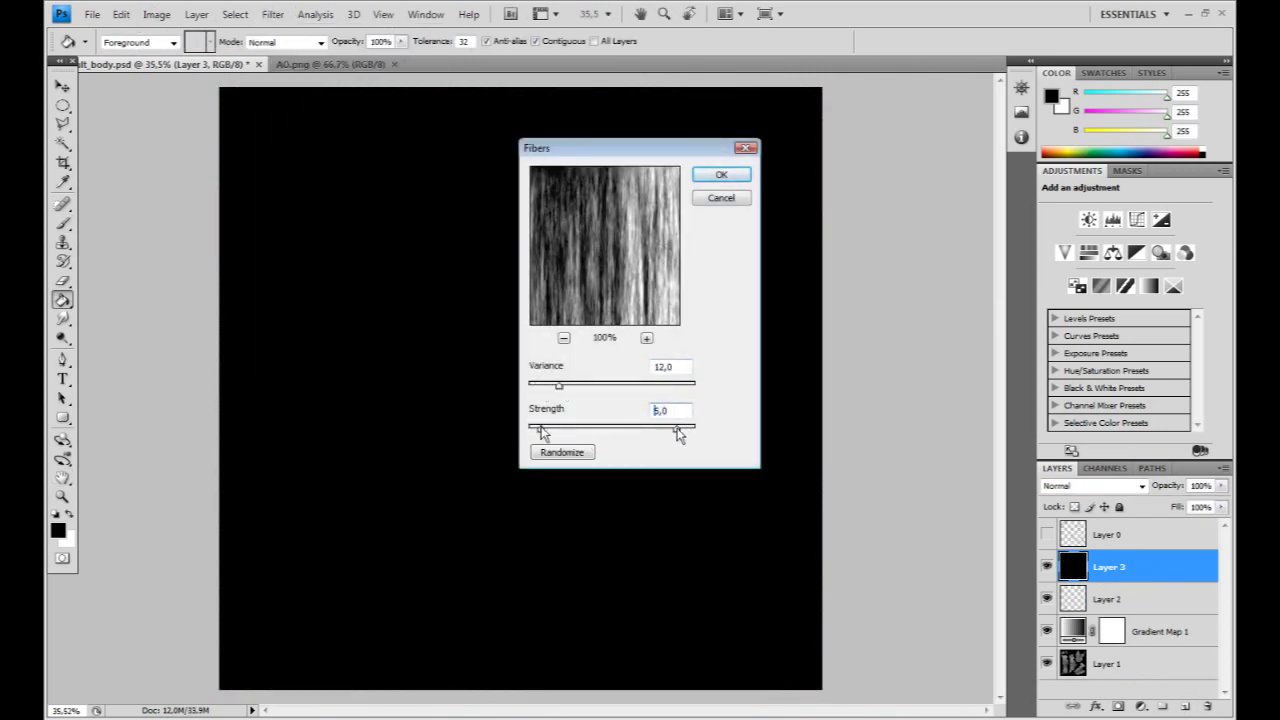
{"action": "left_click_drag", "start_coordinate": [540, 432], "coordinate": [530, 430]}
{"action": "left_click_drag", "start_coordinate": [558, 385], "coordinate": [586, 391]}
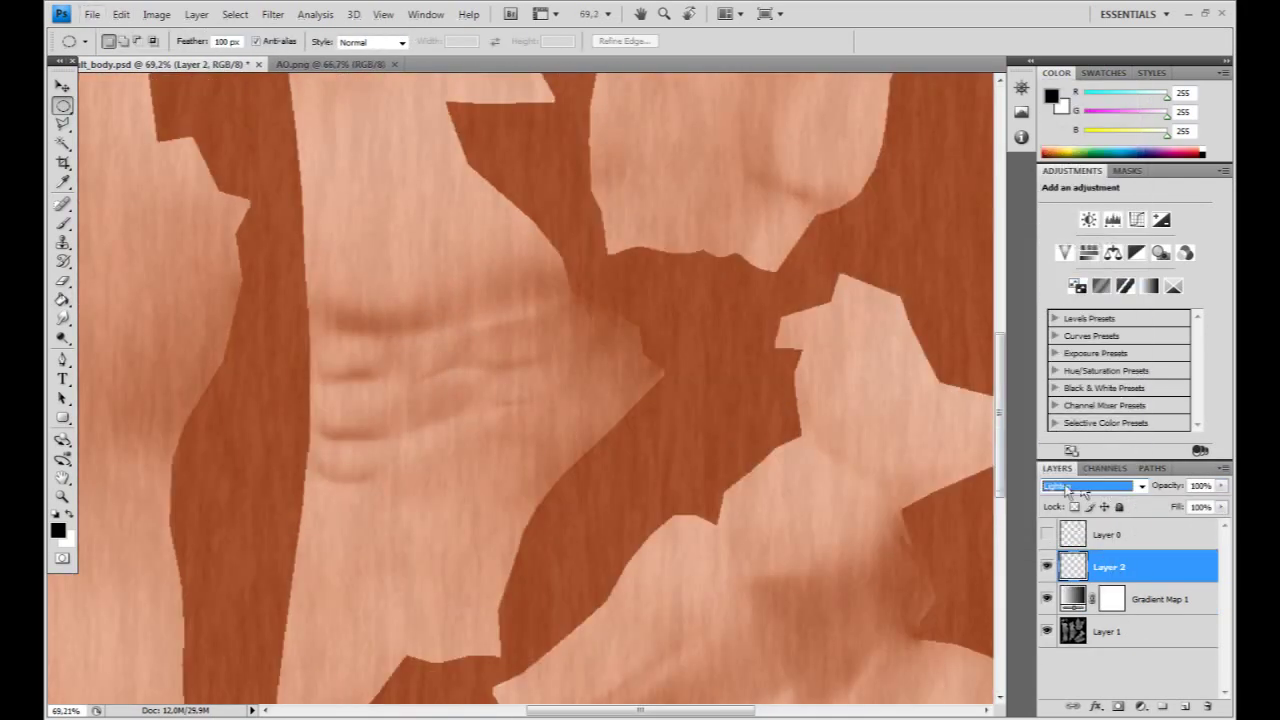
{"action": "left_click", "coordinate": [1080, 487]}
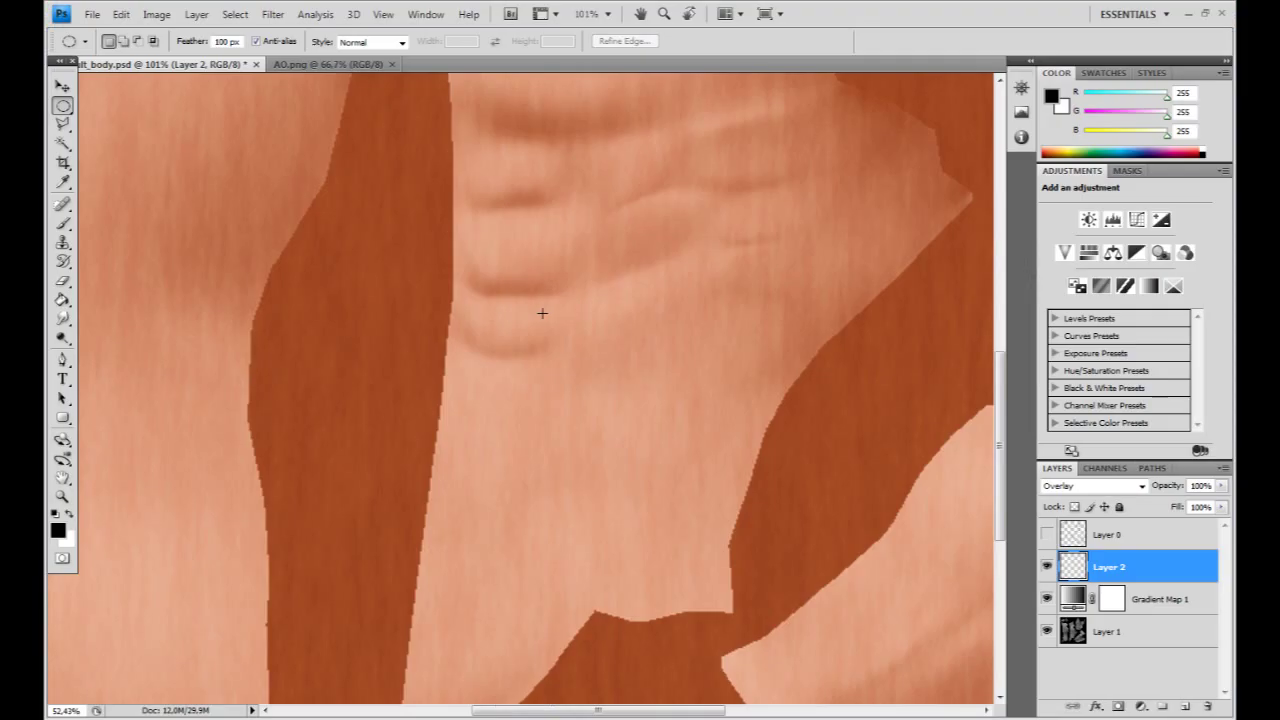
Step: Fill Layer 2 with black and save the fibers texture as Default_body_BW.jpg
{"action": "key", "text": "ctrl+0"}
{"action": "key", "text": "alt+f"}
{"action": "key", "text": "s"}
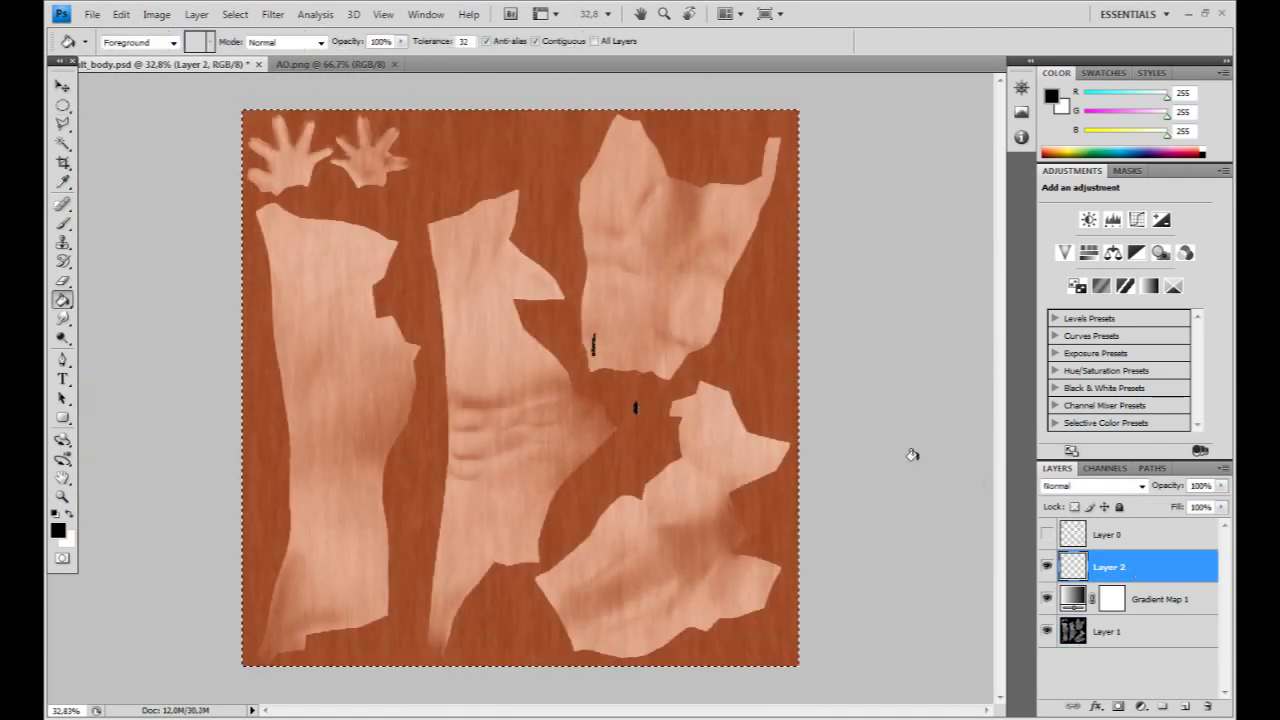
{"action": "left_click", "coordinate": [1047, 567]}
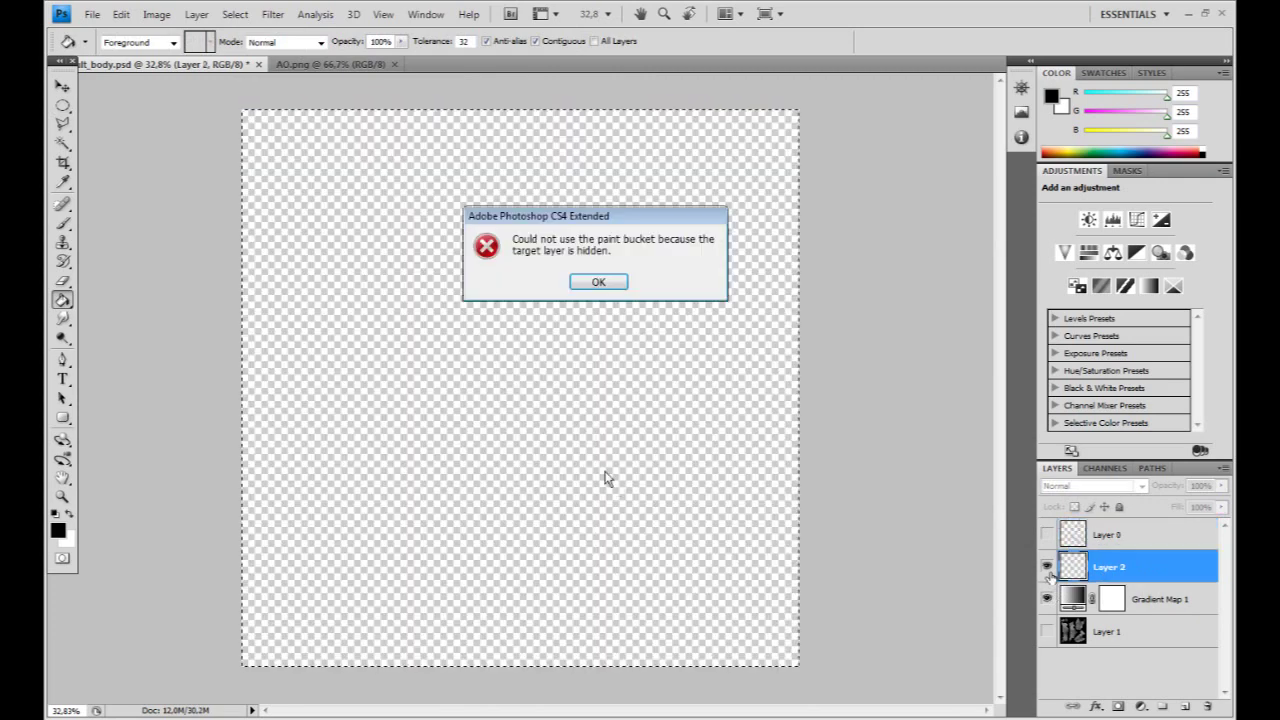
{"action": "left_click", "coordinate": [391, 270]}
{"action": "left_click", "coordinate": [546, 283]}
{"action": "left_click", "coordinate": [272, 14]}
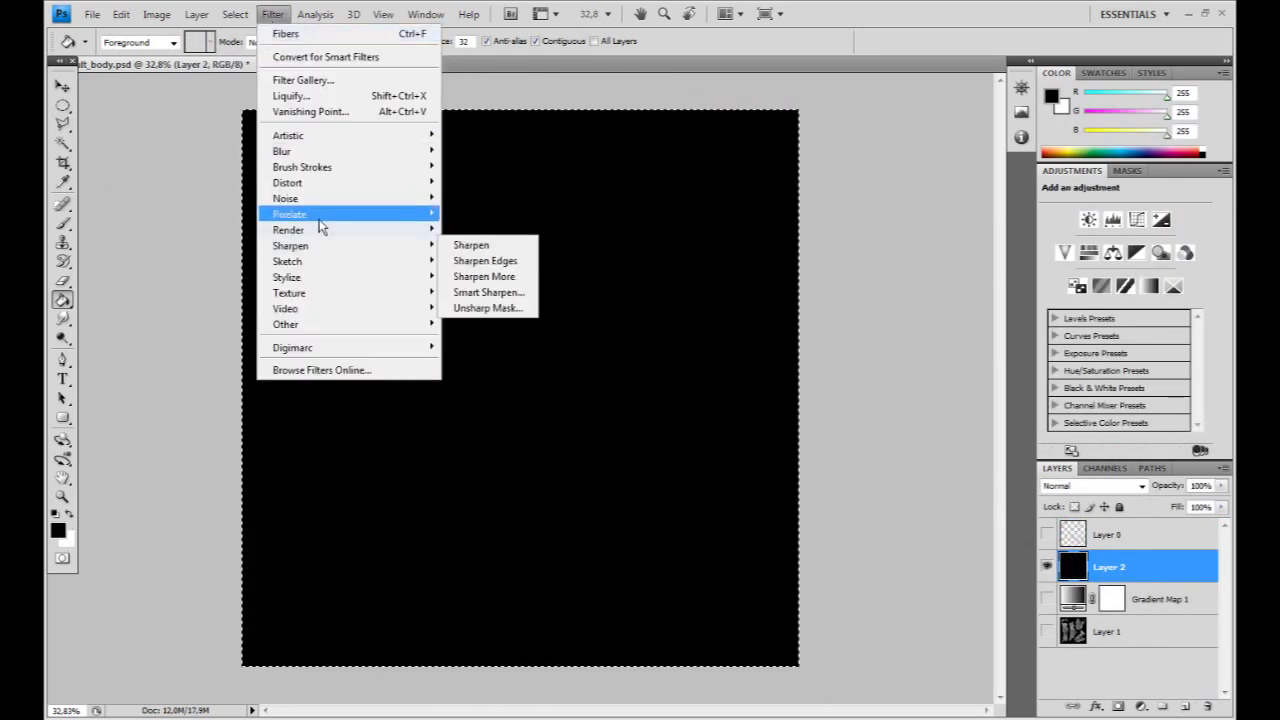
{"action": "left_click", "coordinate": [470, 240]}
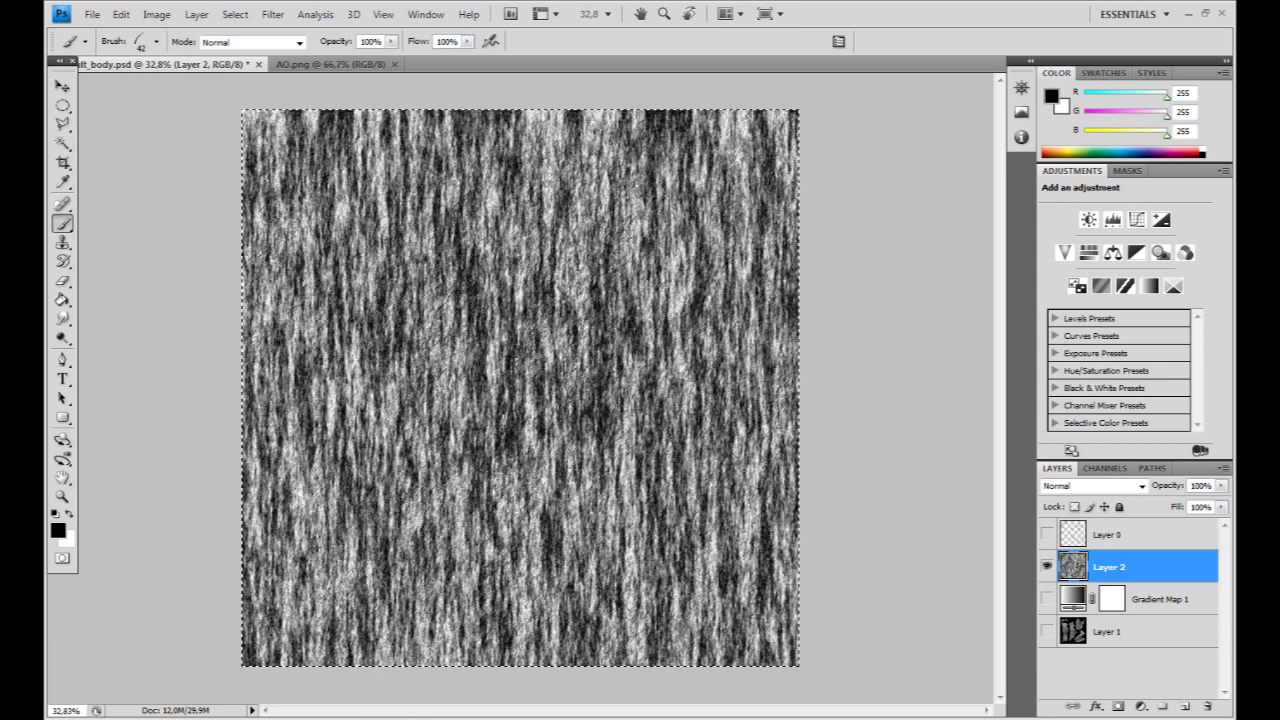
{"action": "left_click", "coordinate": [90, 14]}
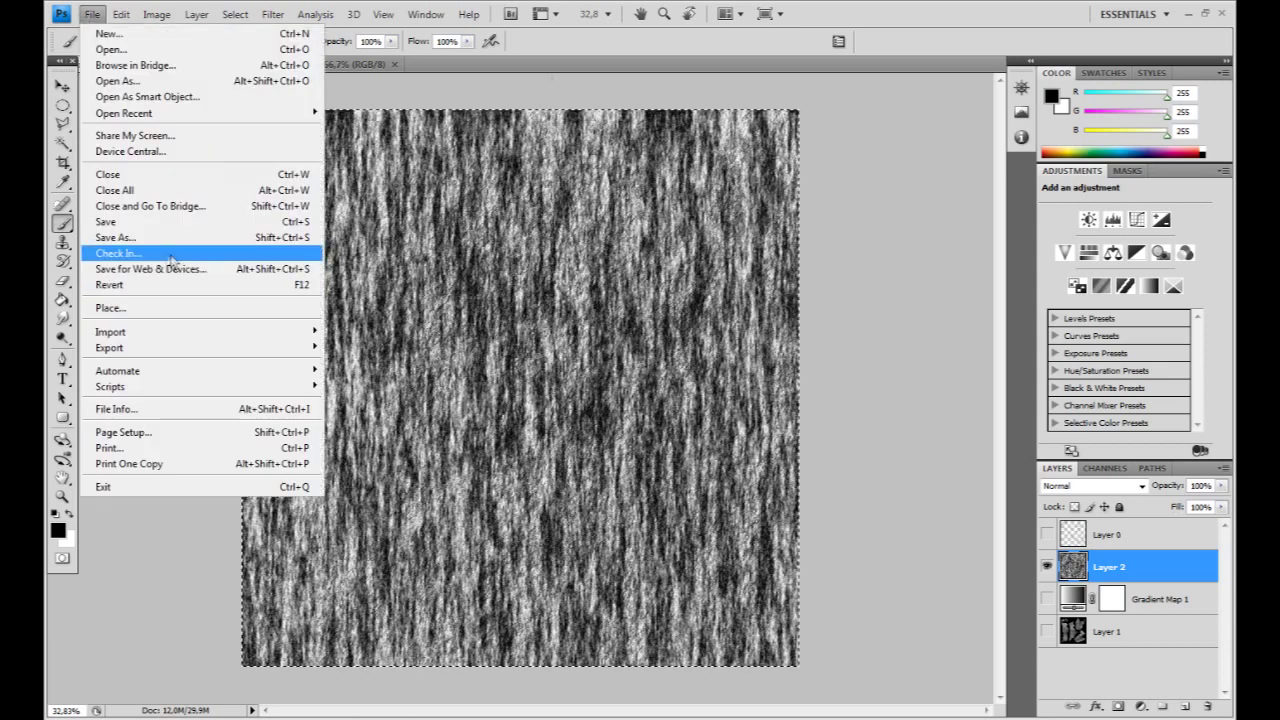
{"action": "left_click", "coordinate": [115, 237]}
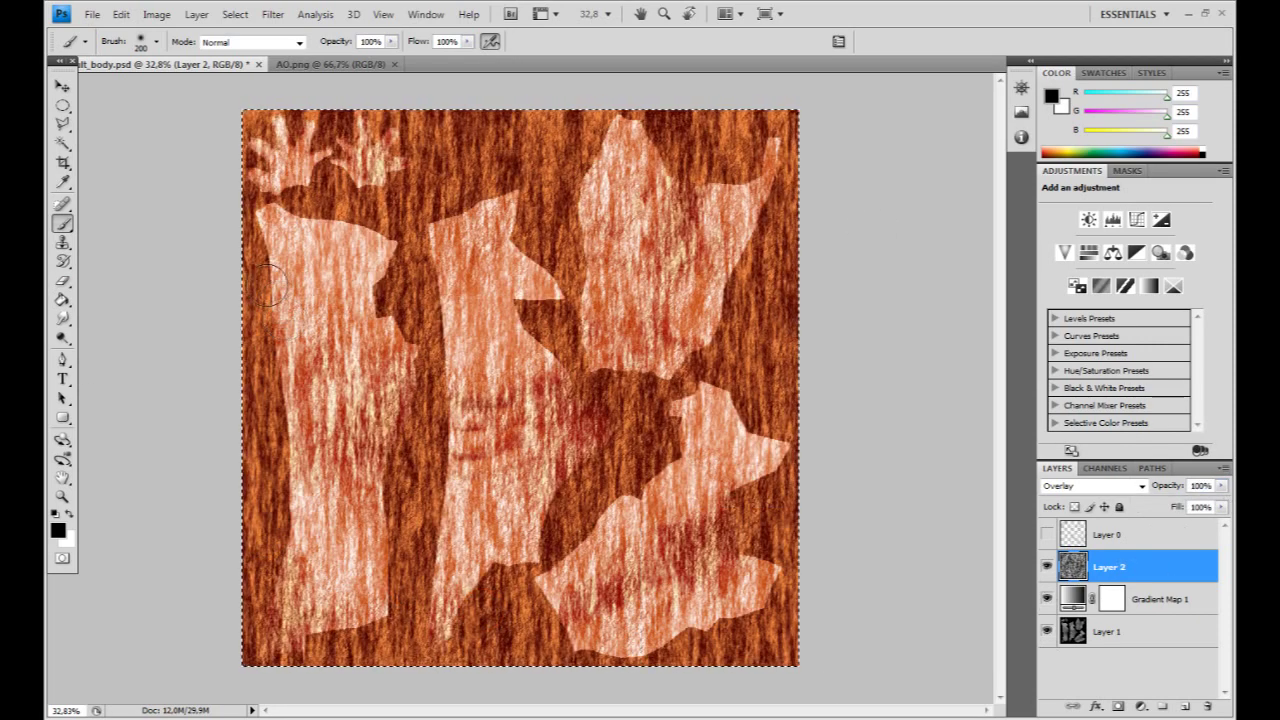
Step: Erase the streaks into patches with a larger soft eraser at 52% opacity
{"action": "key", "text": "e"}
{"action": "left_click_drag", "start_coordinate": [275, 640], "coordinate": [283, 343]}
{"action": "right_click", "coordinate": [292, 357]}
{"action": "left_click_drag", "start_coordinate": [420, 388], "coordinate": [453, 392]}
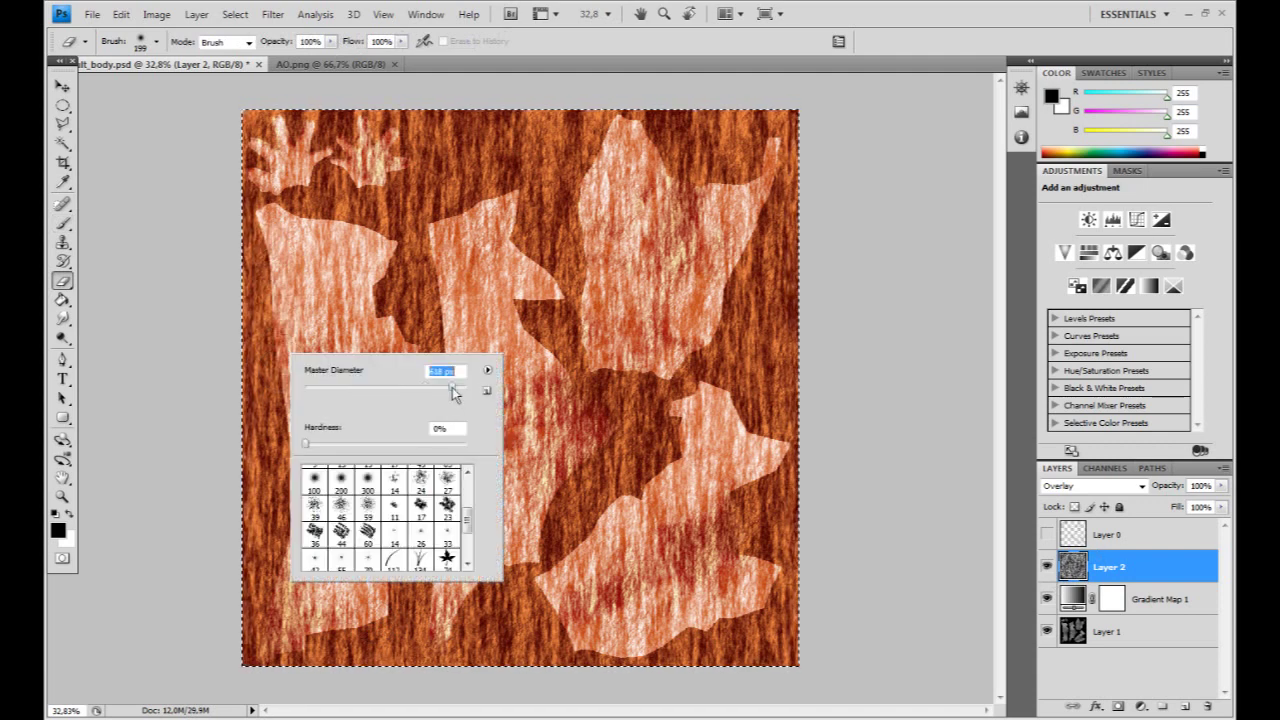
{"action": "key", "text": "Return"}
{"action": "key", "text": "5"}
{"action": "key", "text": "2"}
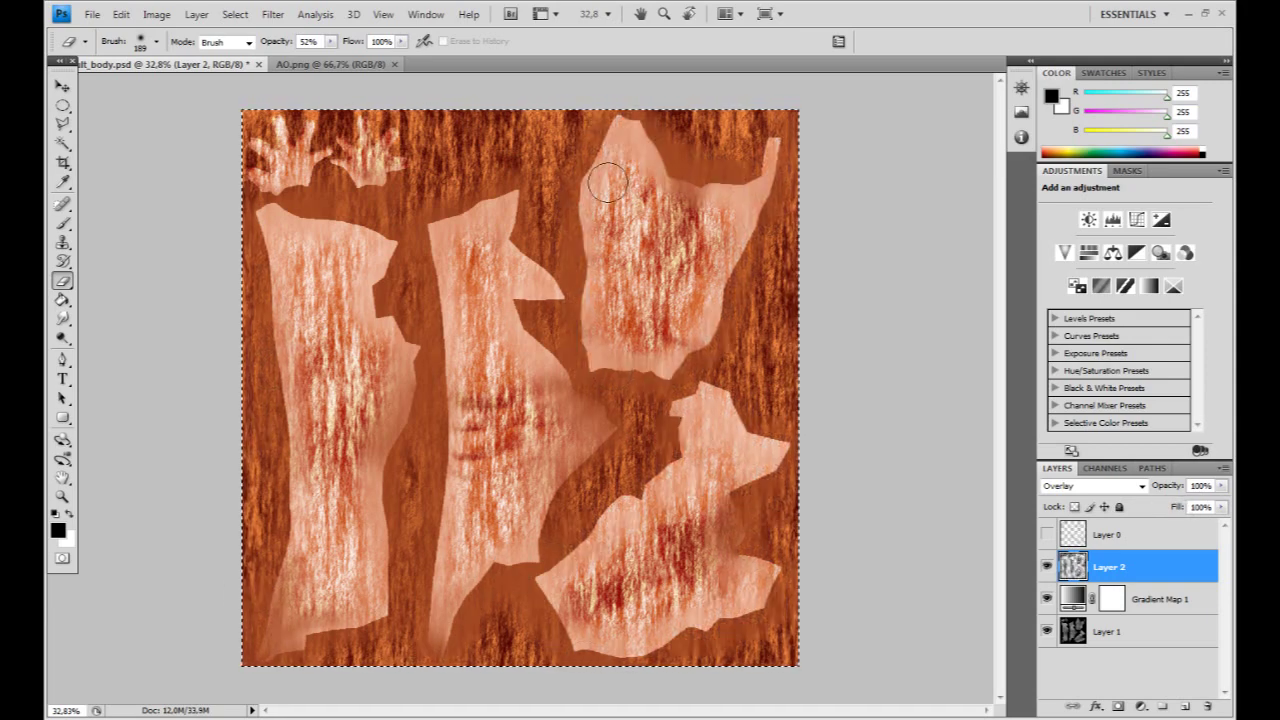
Step: Fade Layer 2 to 12% opacity, save the patchy texture again, and deselect
{"action": "left_click_drag", "start_coordinate": [1221, 485], "coordinate": [1147, 502]}
{"action": "left_click", "coordinate": [91, 14]}
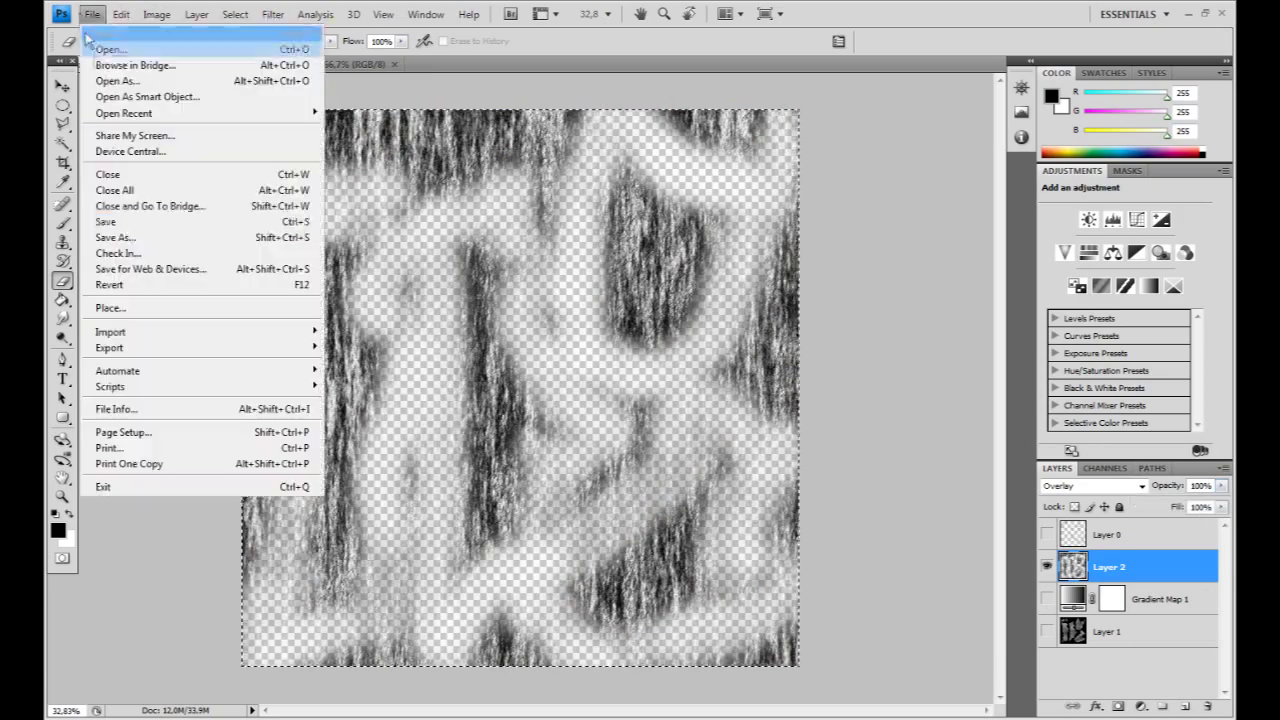
{"action": "left_click", "coordinate": [115, 243]}
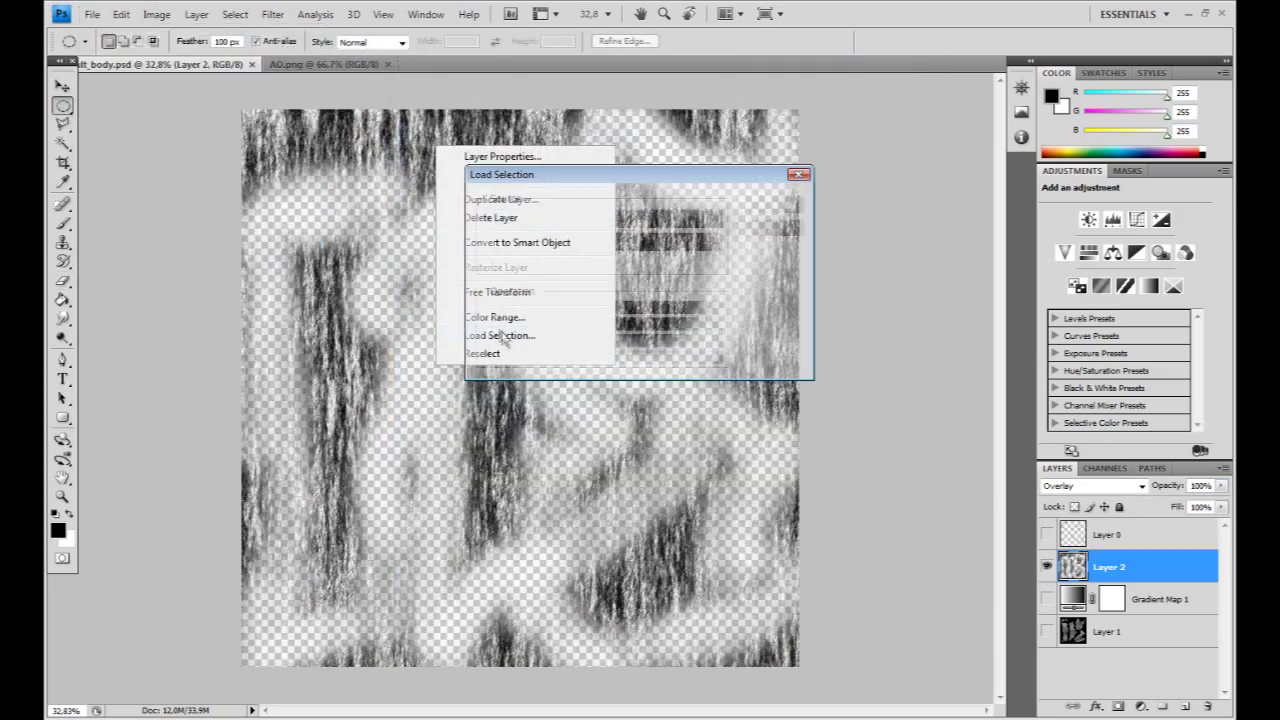
{"action": "key", "text": "ctrl+d"}
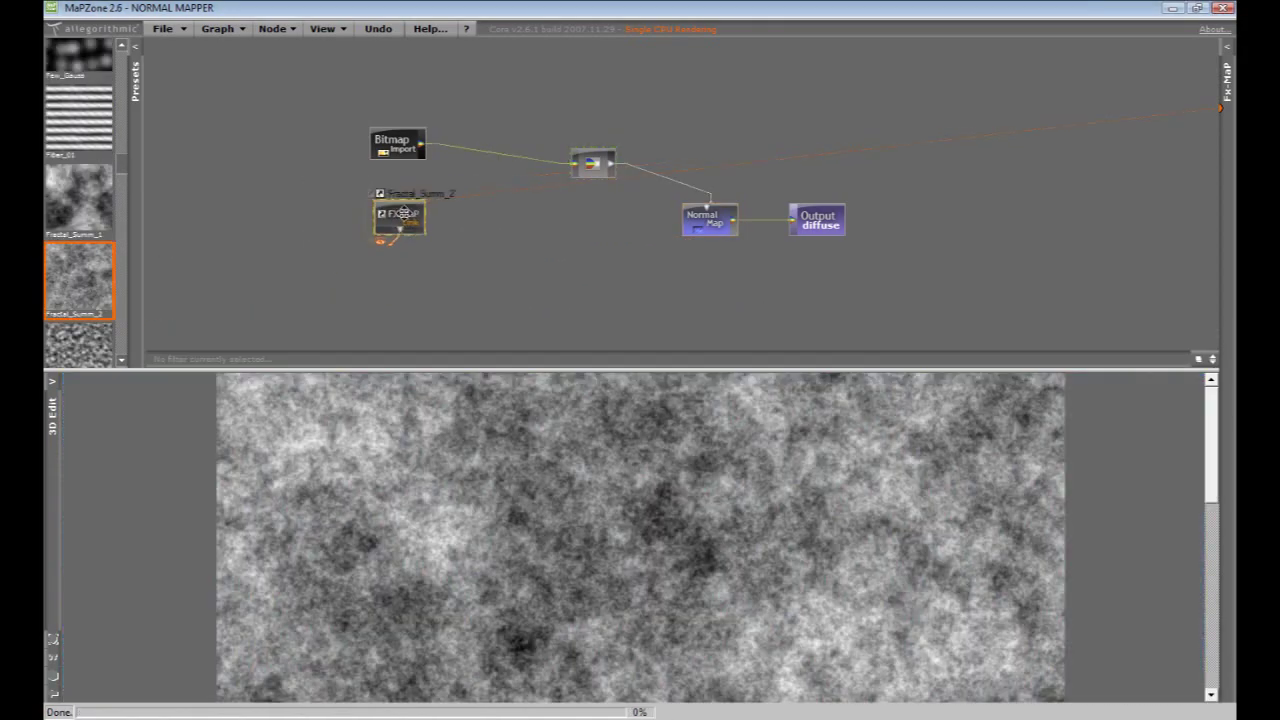
Step: Blend Random_Scratches into the bitmap through a Colorize blend node set to Subtract
{"action": "mouse_move", "coordinate": [121, 201]}
{"action": "left_mouse_down"}
{"action": "mouse_move", "coordinate": [123, 271]}
{"action": "mouse_move", "coordinate": [352, 192]}
{"action": "left_mouse_up"}
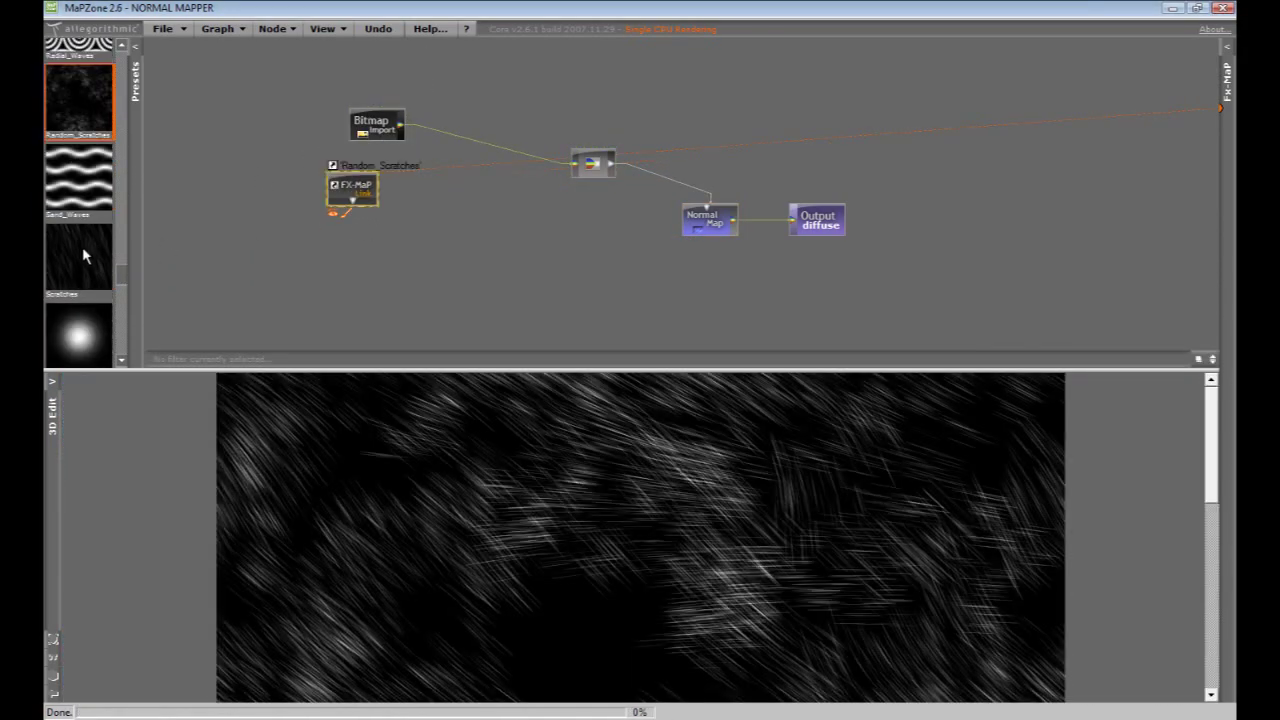
{"action": "right_click", "coordinate": [566, 274]}
{"action": "left_click", "coordinate": [577, 279]}
{"action": "left_click_drag", "start_coordinate": [369, 189], "coordinate": [491, 110]}
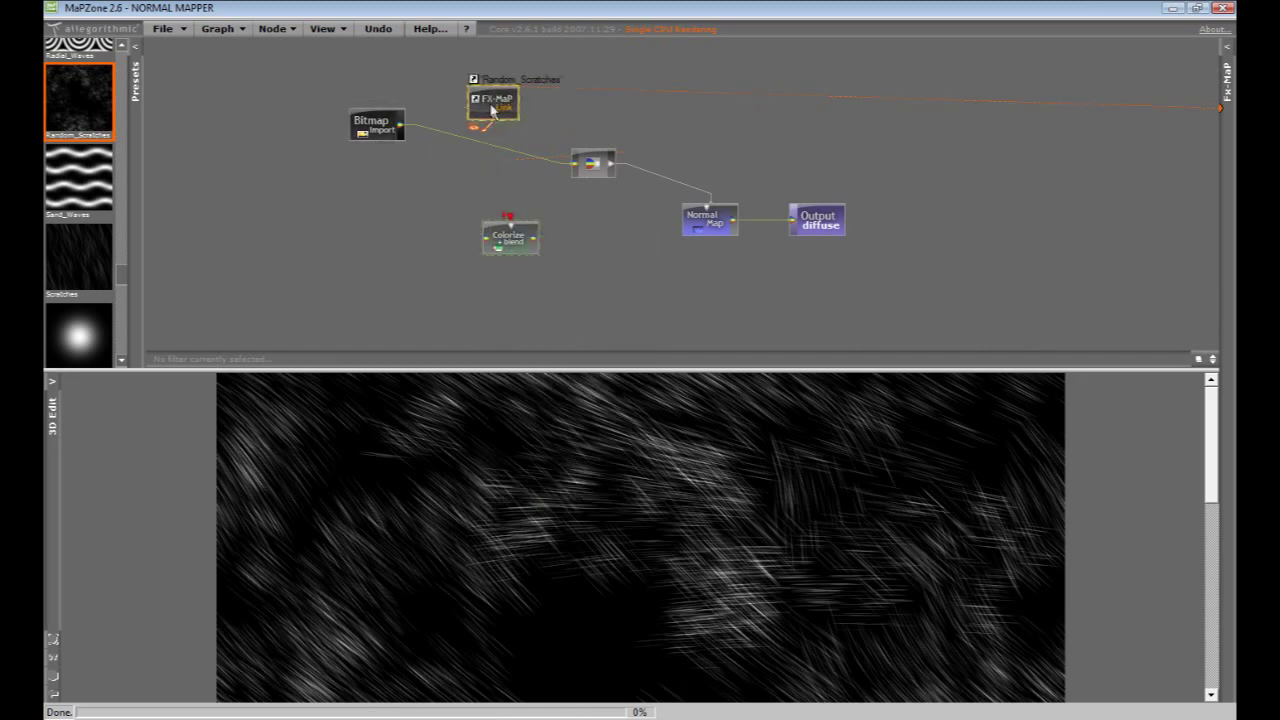
{"action": "left_click_drag", "start_coordinate": [577, 167], "coordinate": [510, 238]}
{"action": "left_click", "coordinate": [1186, 356]}
{"action": "left_click", "coordinate": [1166, 434]}
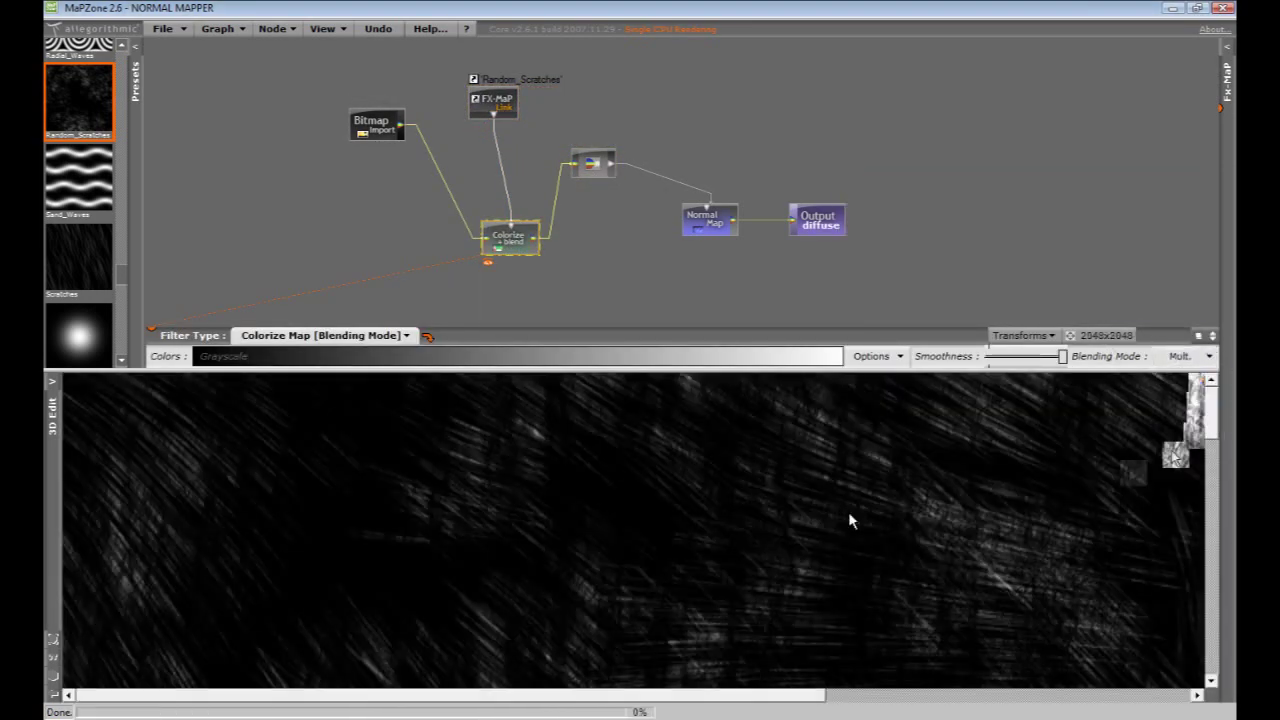
{"action": "left_click", "coordinate": [1186, 356]}
{"action": "left_click", "coordinate": [1193, 418]}
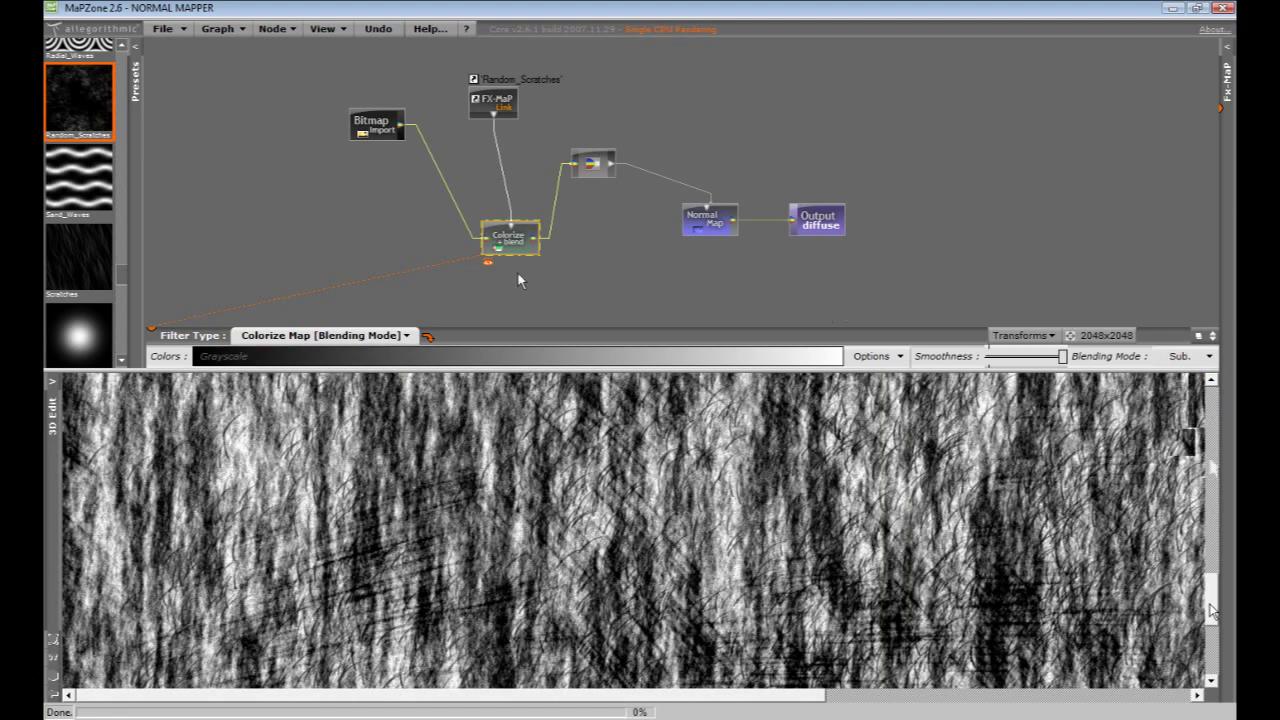
Step: Add the Scratches pattern with a second blend node, also set to Subtract
{"action": "left_click_drag", "start_coordinate": [516, 246], "coordinate": [477, 203]}
{"action": "right_click", "coordinate": [477, 203]}
{"action": "left_click", "coordinate": [540, 230]}
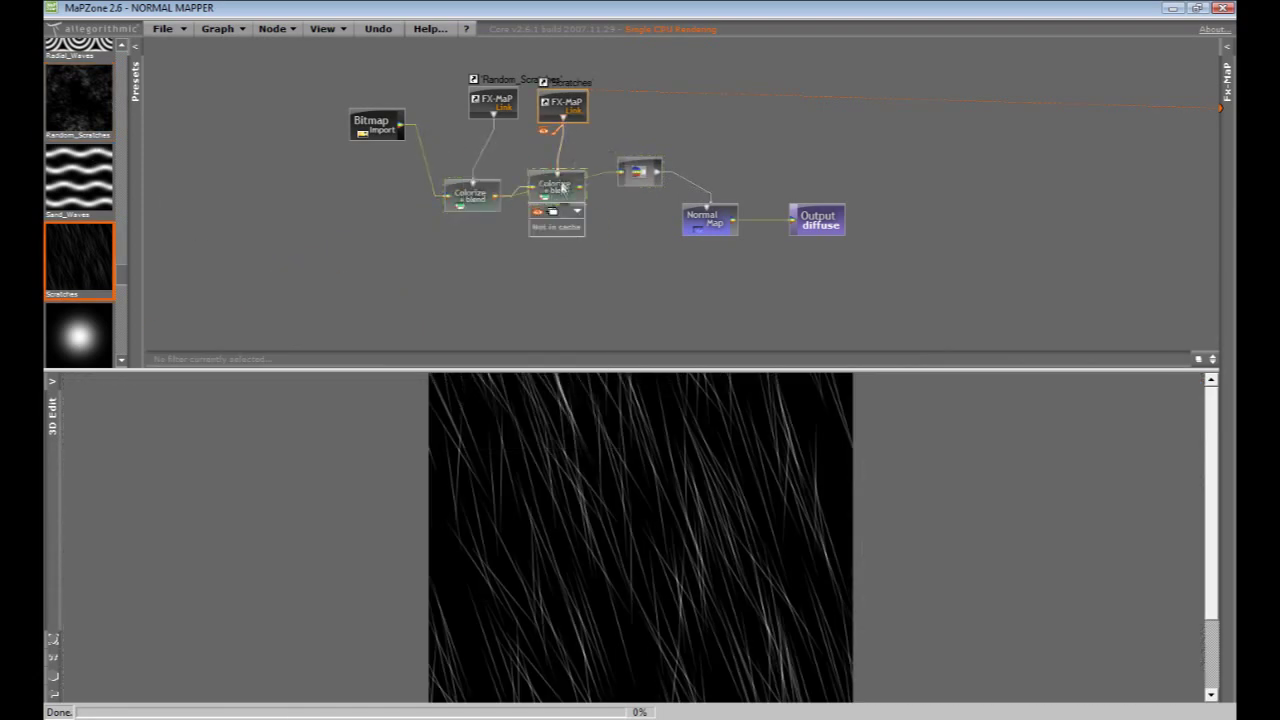
{"action": "left_click", "coordinate": [1157, 295]}
{"action": "left_click", "coordinate": [1186, 356]}
{"action": "left_click", "coordinate": [1193, 416]}
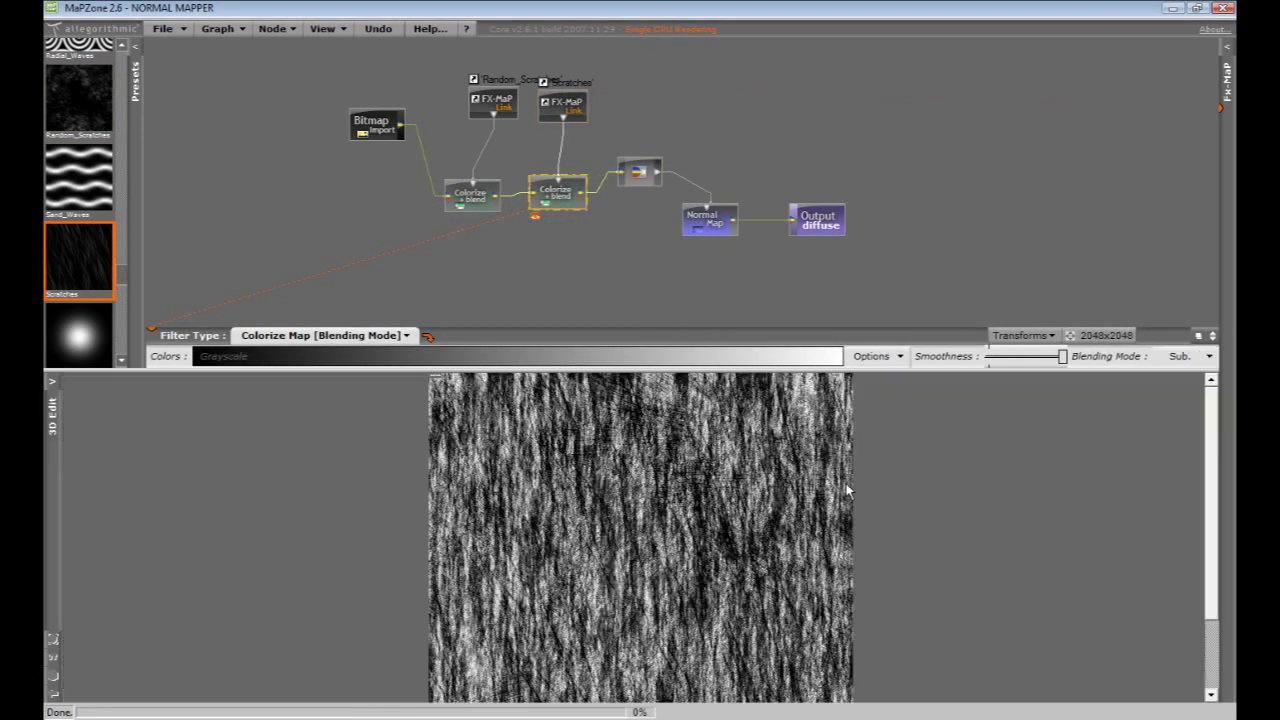
Step: Add an Output node after the Normal Map and start exporting it as bitmap 'Default_body_BW.jpg'
{"action": "left_click", "coordinate": [709, 218]}
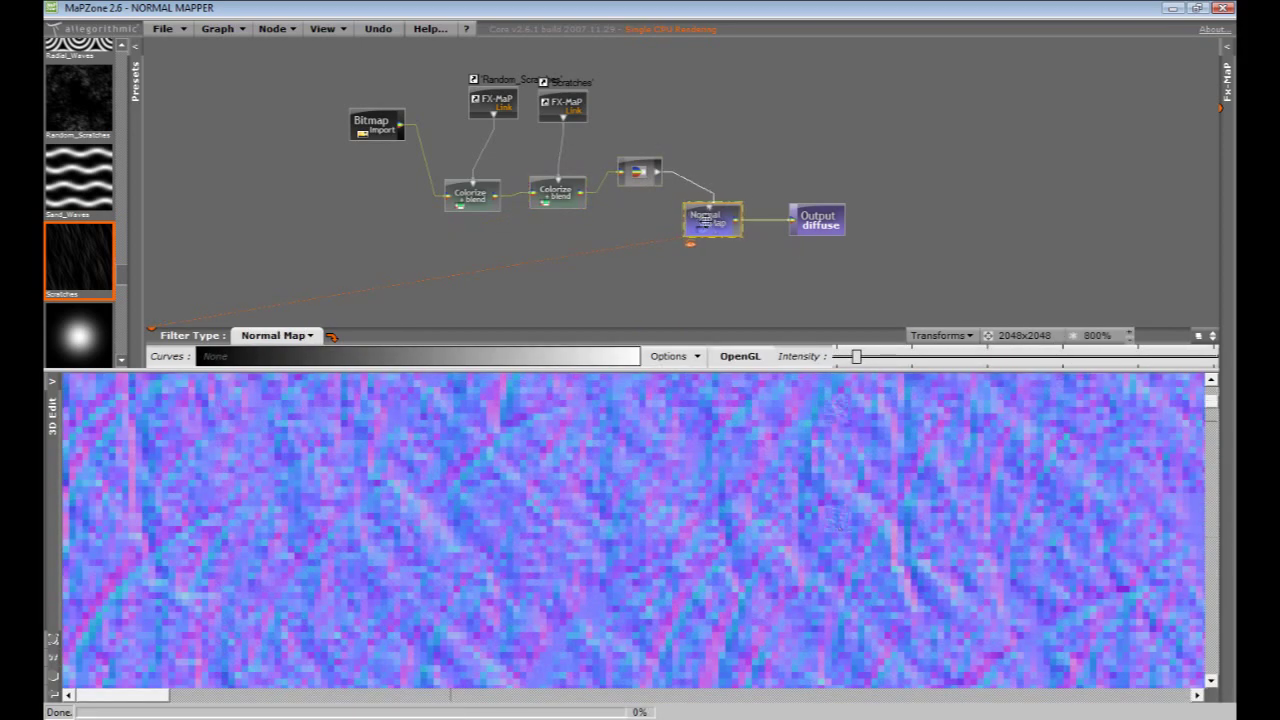
{"action": "right_click", "coordinate": [733, 259]}
{"action": "left_click", "coordinate": [812, 360]}
{"action": "right_click", "coordinate": [817, 220]}
{"action": "left_click", "coordinate": [865, 268]}
{"action": "left_click", "coordinate": [245, 81]}
{"action": "type", "text": "Default_body_BW.jpg"}
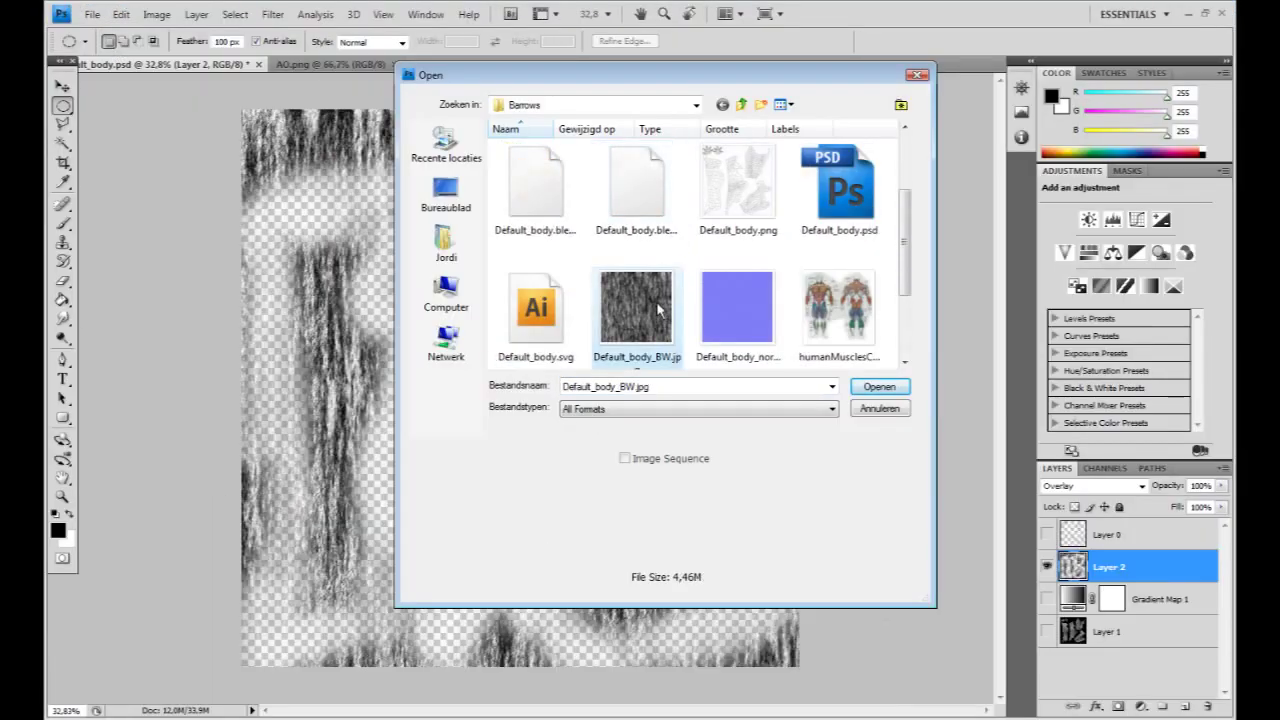
Step: Open Default_body_BW.jpg and fade the streak layer to 10% opacity
{"action": "double_click", "coordinate": [656, 310]}
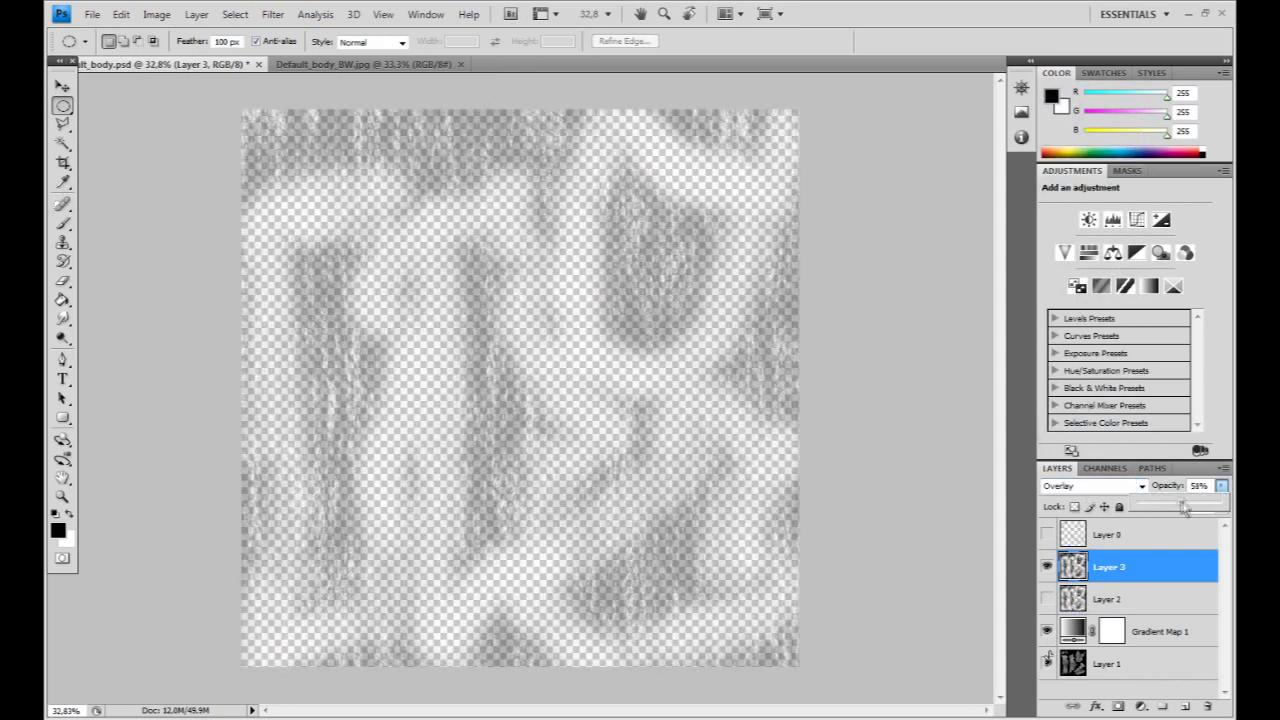
{"action": "left_click_drag", "start_coordinate": [1185, 508], "coordinate": [1149, 507]}
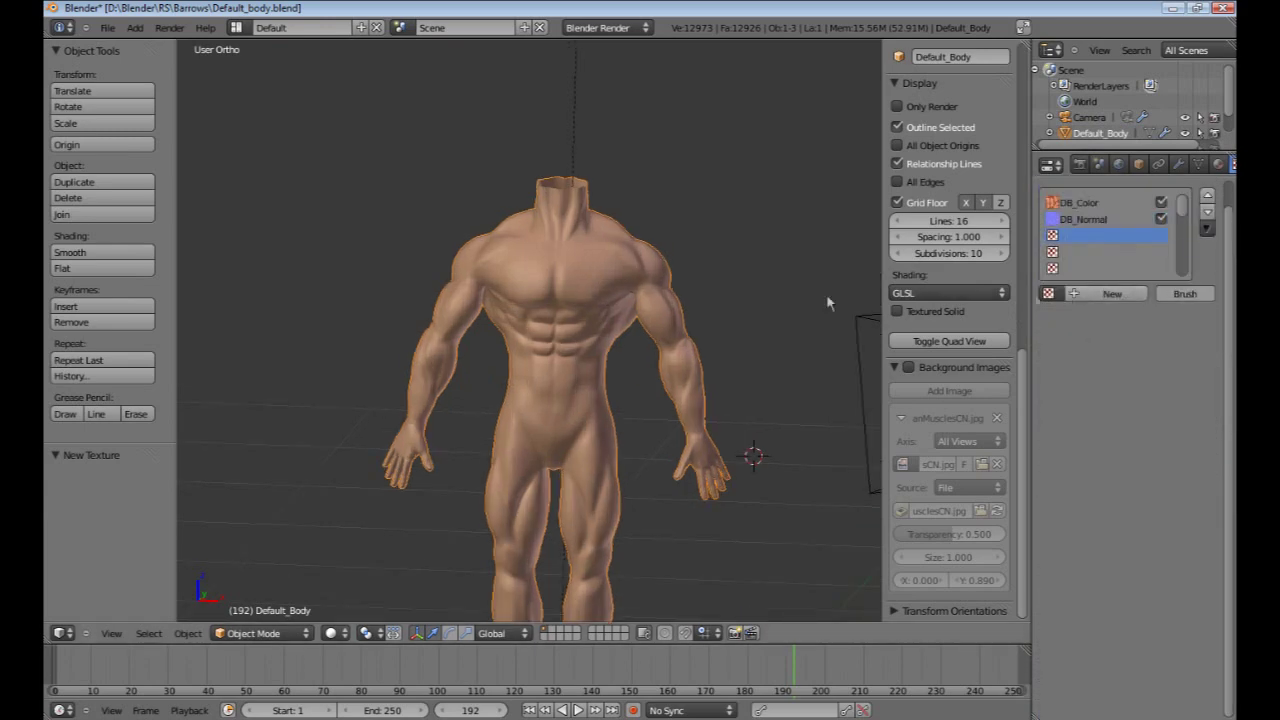
Step: Add a normal-map image texture slot to the body and test-render it
{"action": "left_click", "coordinate": [1083, 291]}
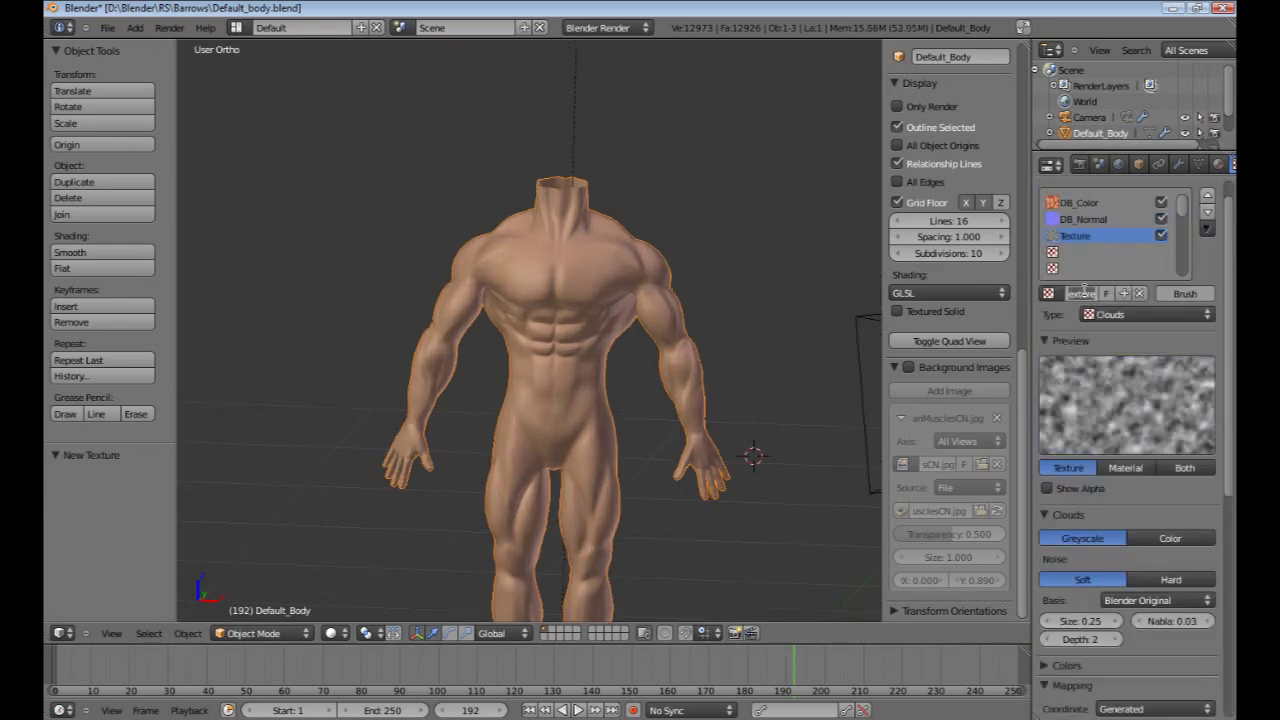
{"action": "left_click", "coordinate": [1148, 314]}
{"action": "left_click", "coordinate": [1100, 411]}
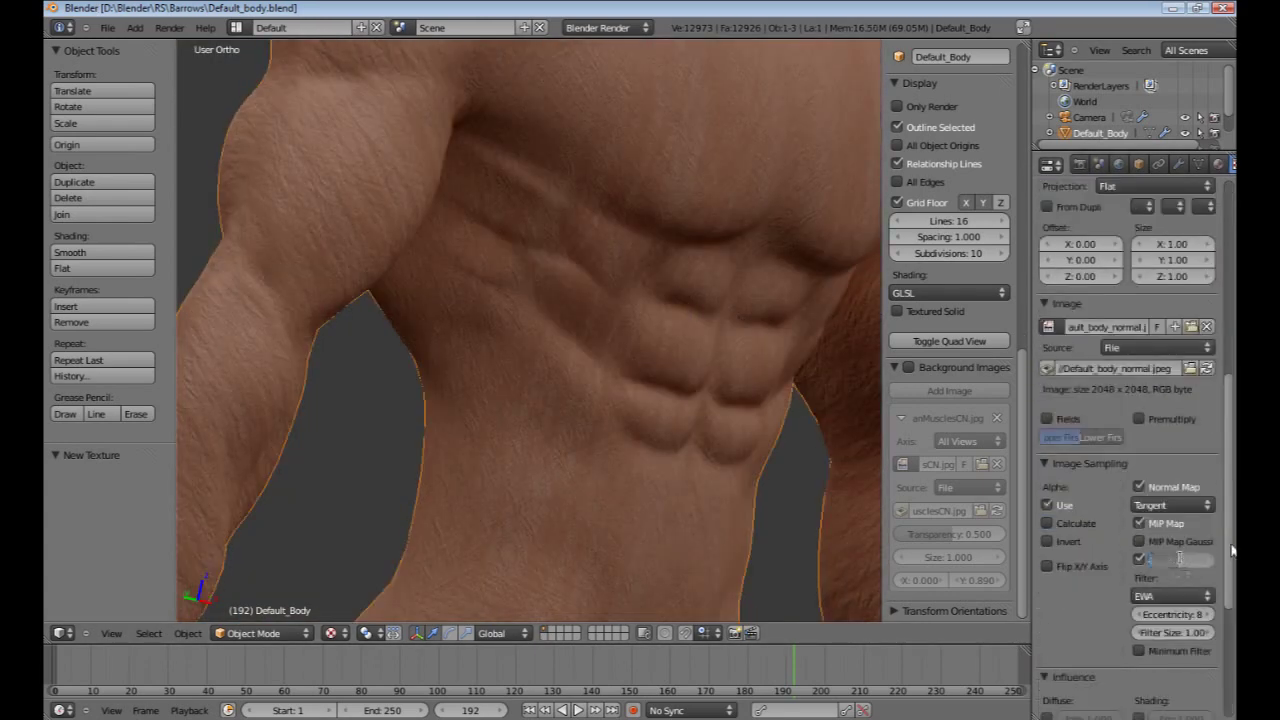
{"action": "scroll", "coordinate": [1232, 551], "scroll_direction": "down", "scroll_amount": 5}
{"action": "key", "text": "KP_0"}
{"action": "key", "text": "F12"}
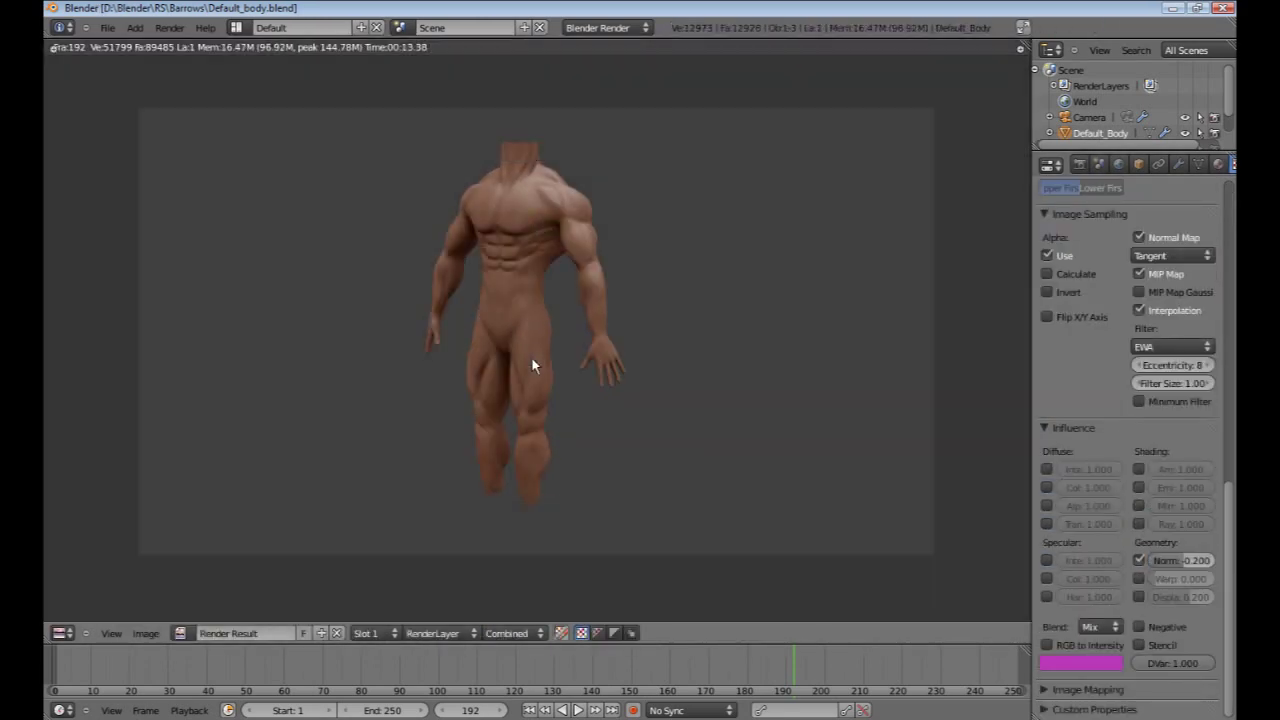
{"action": "key", "text": "Escape"}
Step: Enable subsurface scattering on the skin material using the Skin1 preset
{"action": "left_click", "coordinate": [1050, 457]}
{"action": "left_click", "coordinate": [1100, 480]}
{"action": "left_click", "coordinate": [1100, 609]}
{"action": "scroll", "coordinate": [1130, 480], "scroll_direction": "up", "scroll_amount": 1}
{"action": "scroll", "coordinate": [1165, 507], "scroll_direction": "down", "scroll_amount": 2}
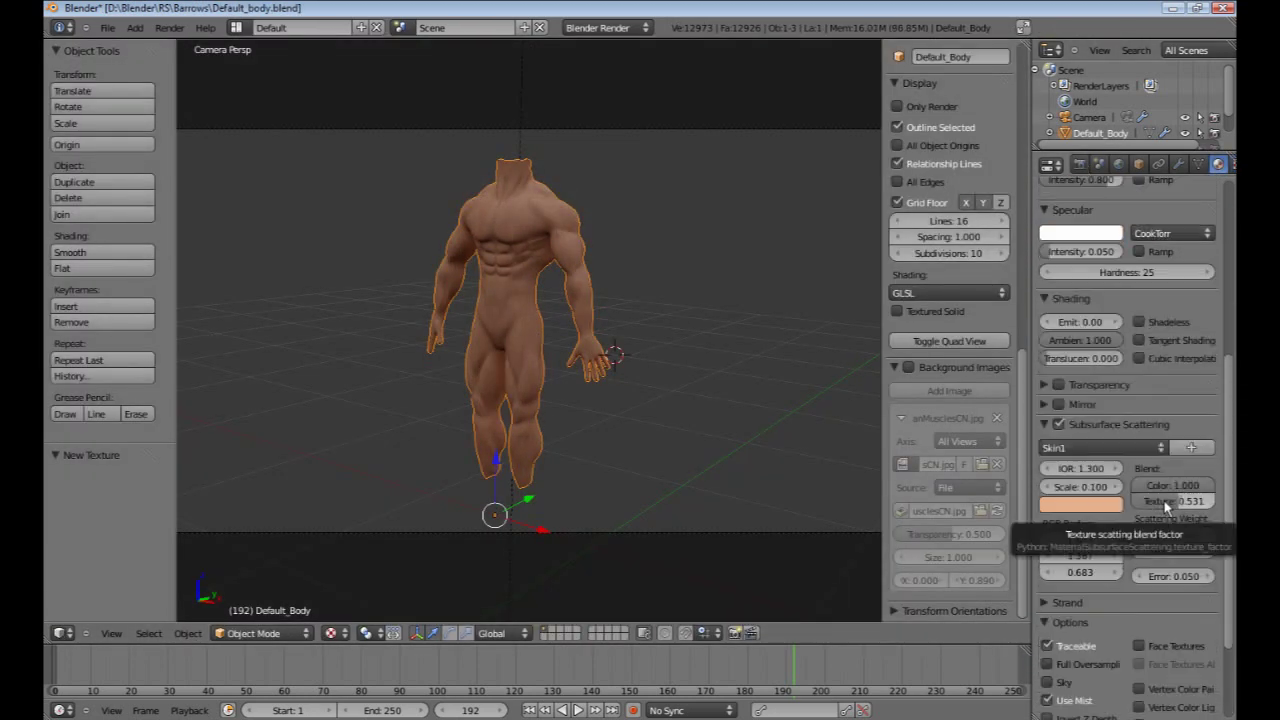
{"action": "scroll", "coordinate": [1075, 610], "scroll_direction": "up", "scroll_amount": 3}
{"action": "scroll", "coordinate": [1110, 530], "scroll_direction": "up", "scroll_amount": 2}
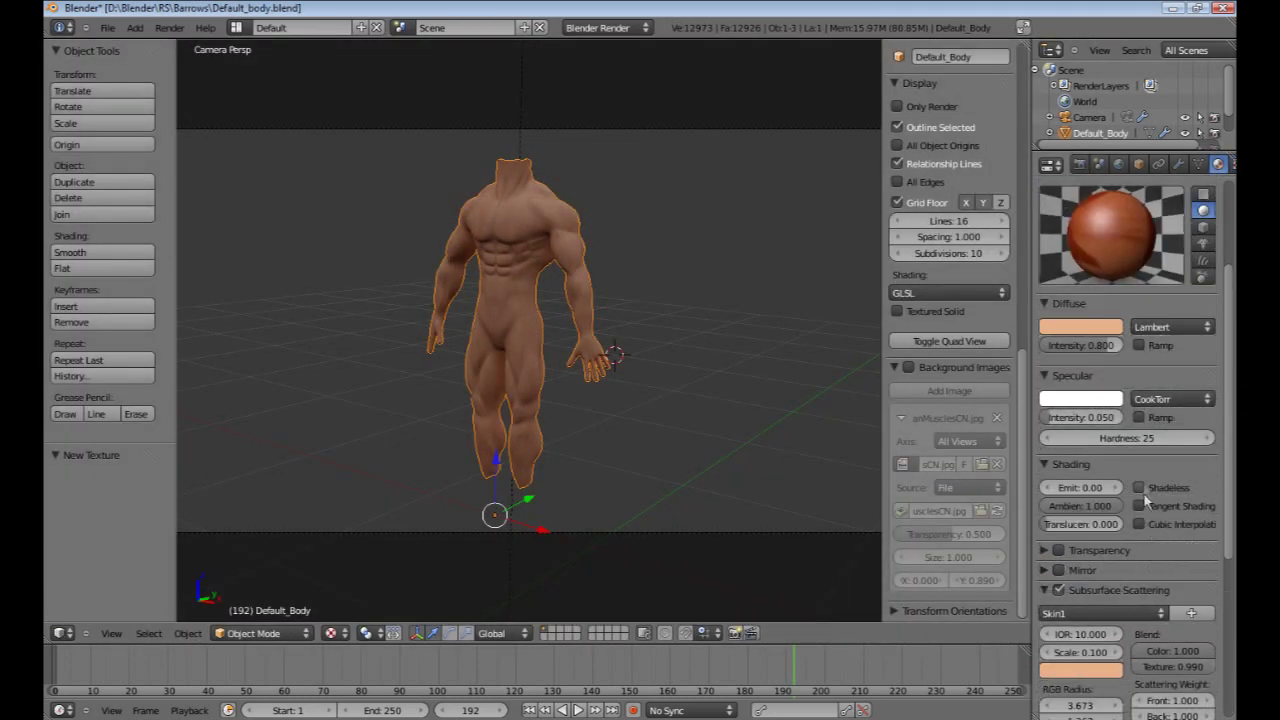
Step: Re-render the body from the camera view with scattering applied
{"action": "key", "text": "KP_0"}
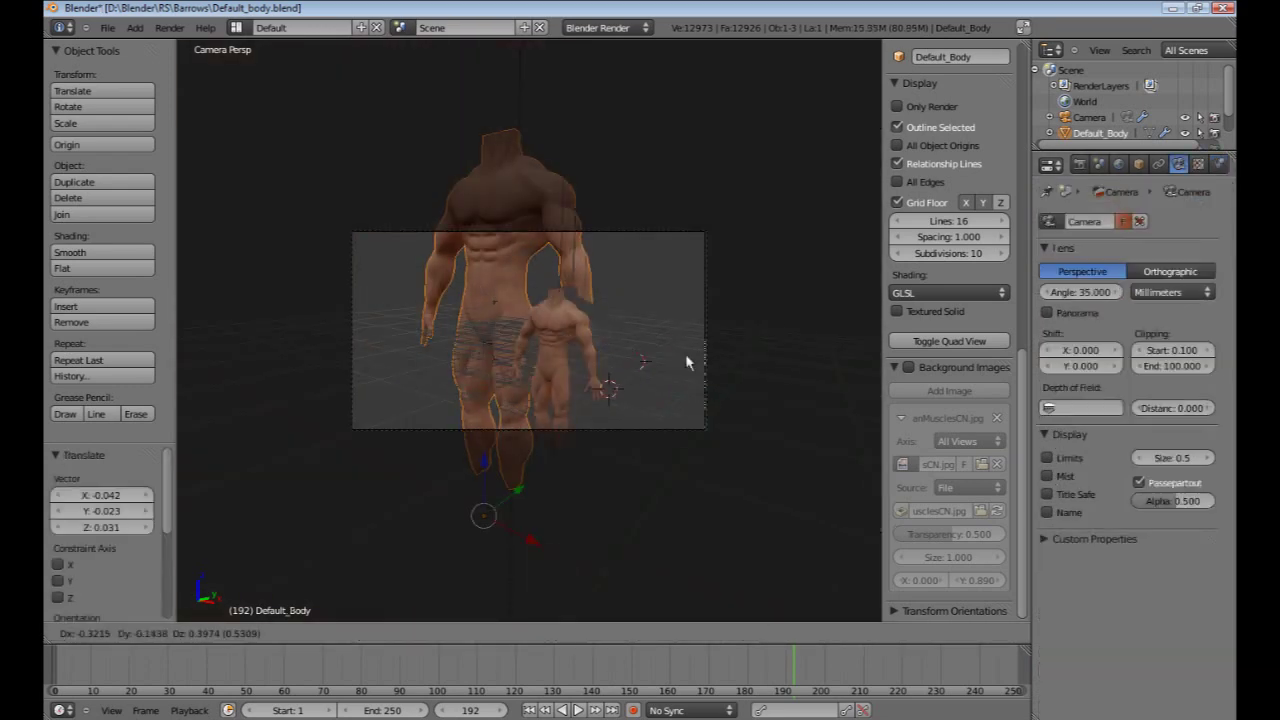
{"action": "key", "text": "F12"}
{"action": "key", "text": "Escape"}
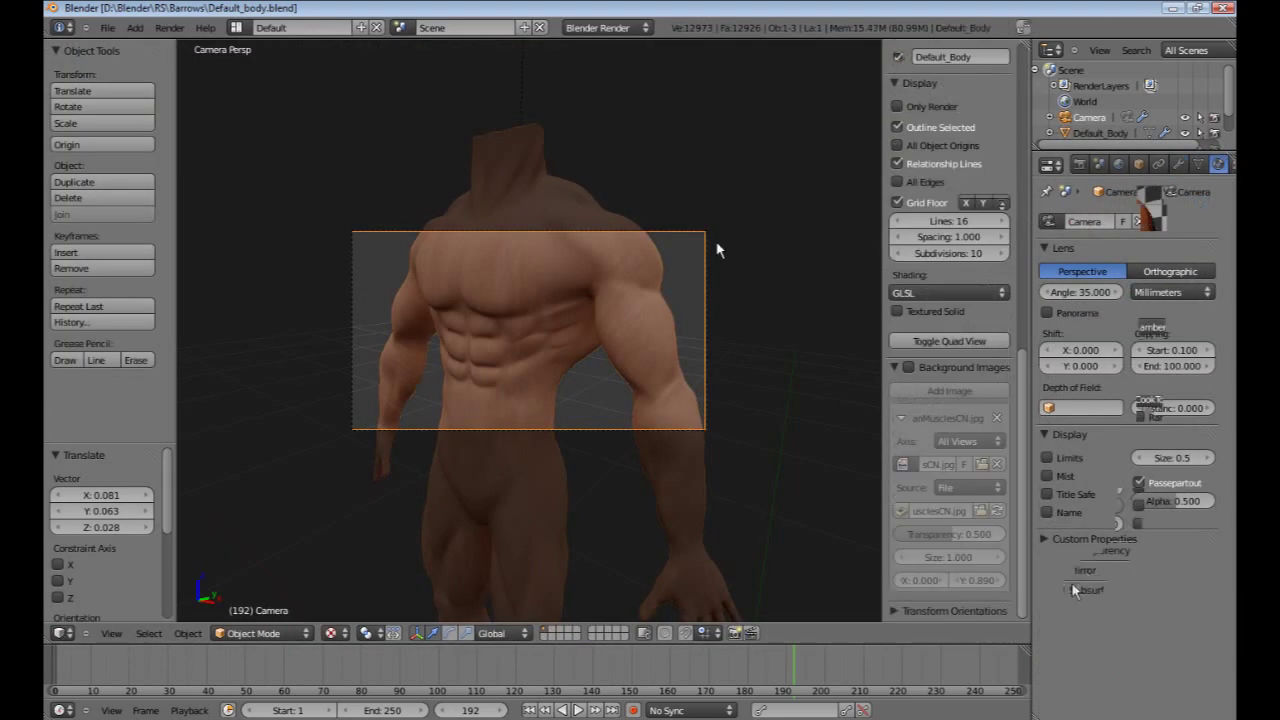
{"action": "right_click", "coordinate": [608, 403]}
{"action": "left_click", "coordinate": [1079, 164]}
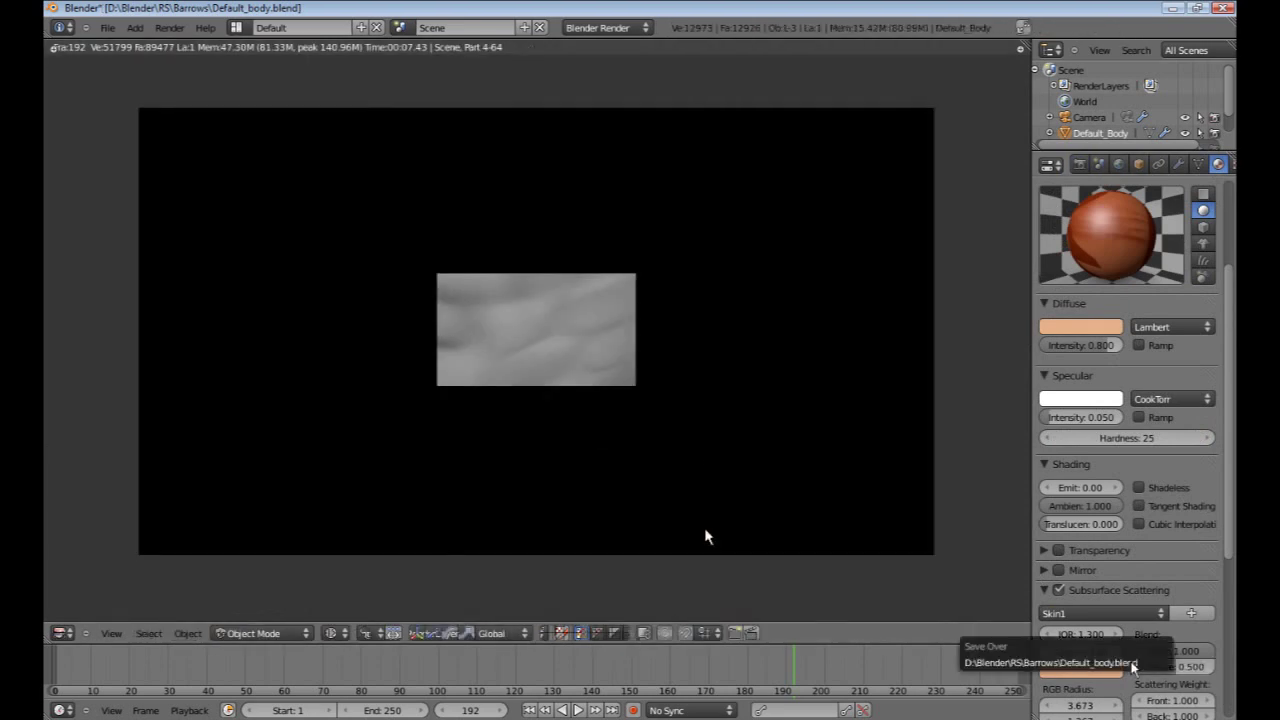
Step: Save over the blend file and render the body without subsurface scattering for comparison
{"action": "left_click", "coordinate": [1133, 663]}
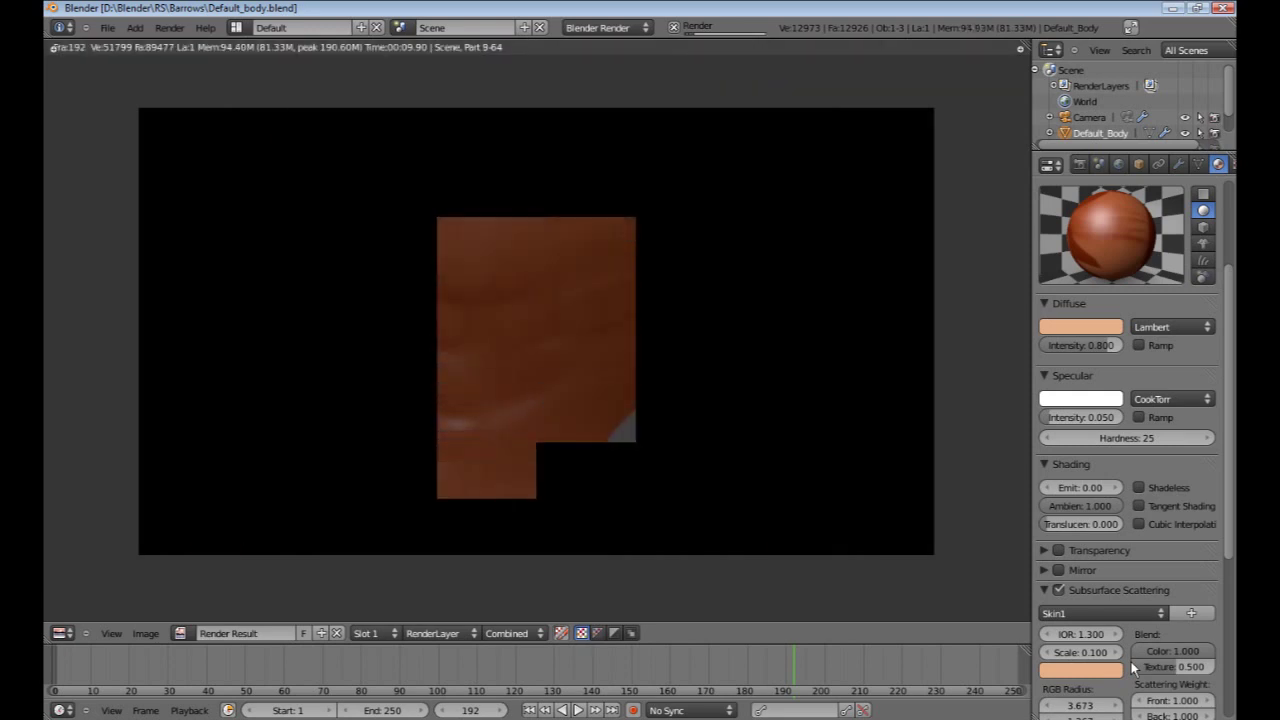
{"action": "left_click", "coordinate": [1058, 590]}
{"action": "key", "text": "Escape"}
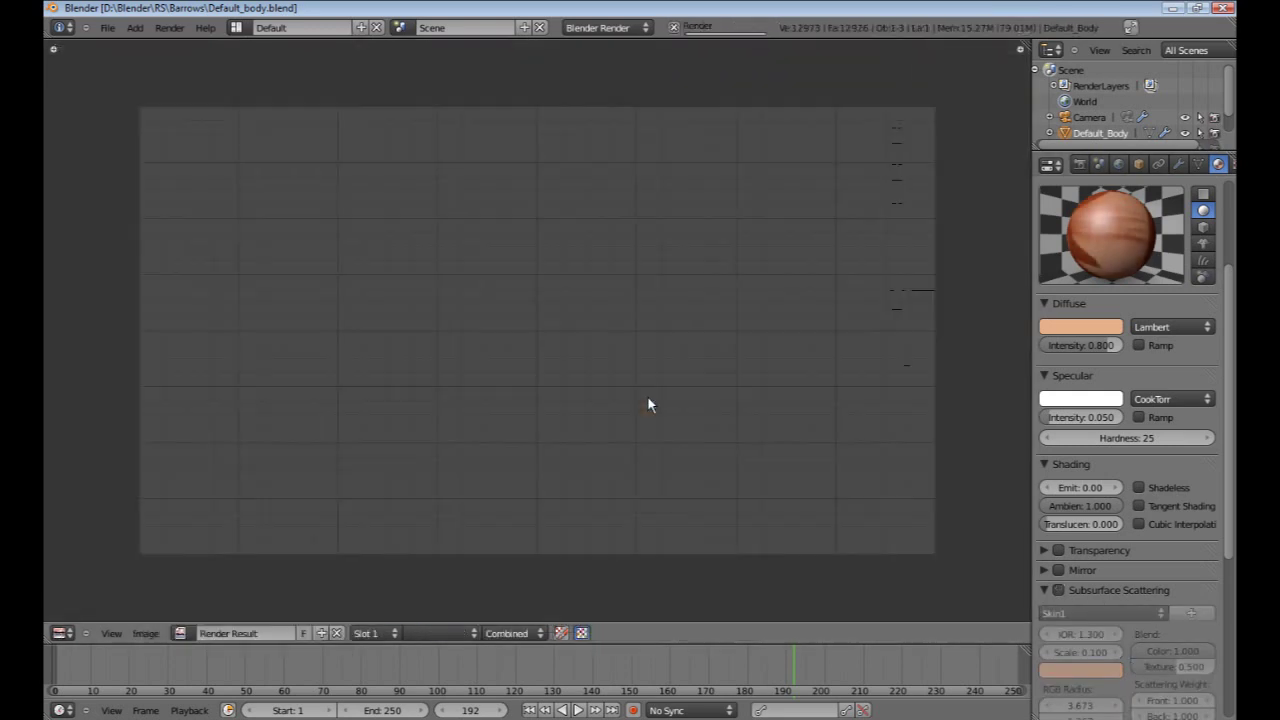
{"action": "key", "text": "F12"}
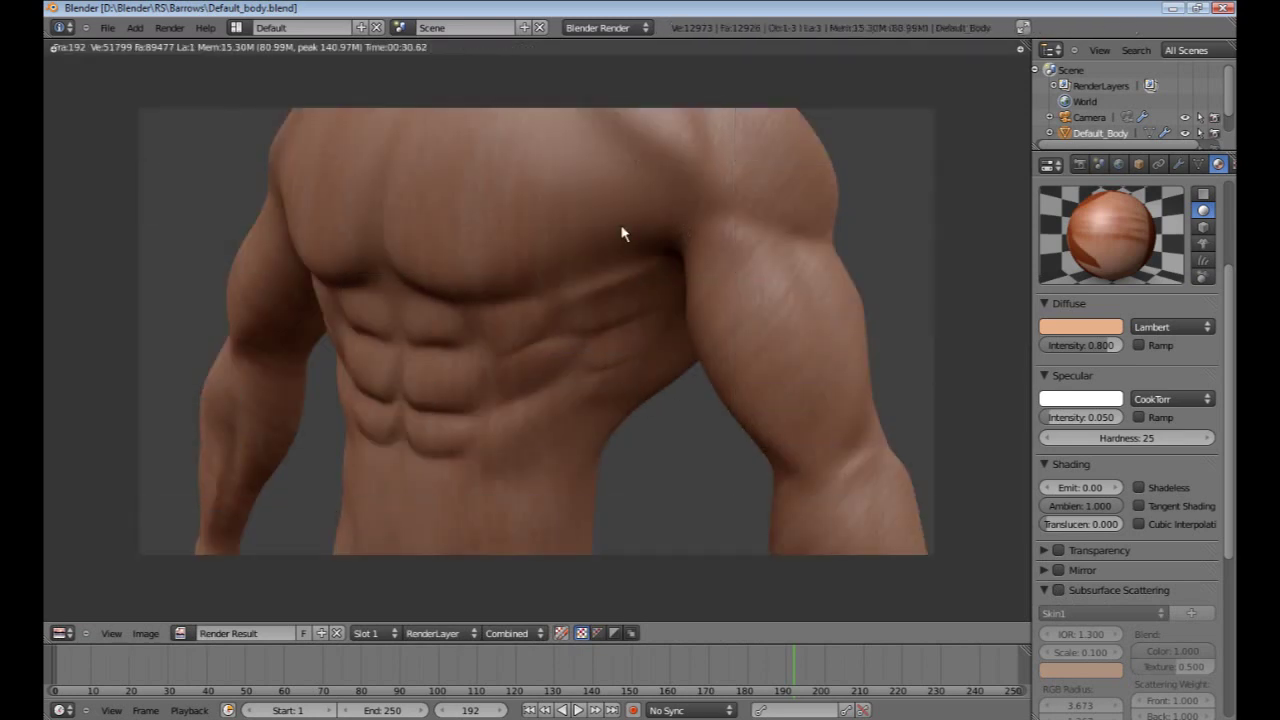
{"action": "key", "text": "Escape"}
Step: Re-enable subsurface scattering with scale 0.002, save Default_body.blend, and re-render
{"action": "left_click", "coordinate": [1058, 590]}
{"action": "left_click", "coordinate": [1077, 653]}
{"action": "type", "text": ".02"}
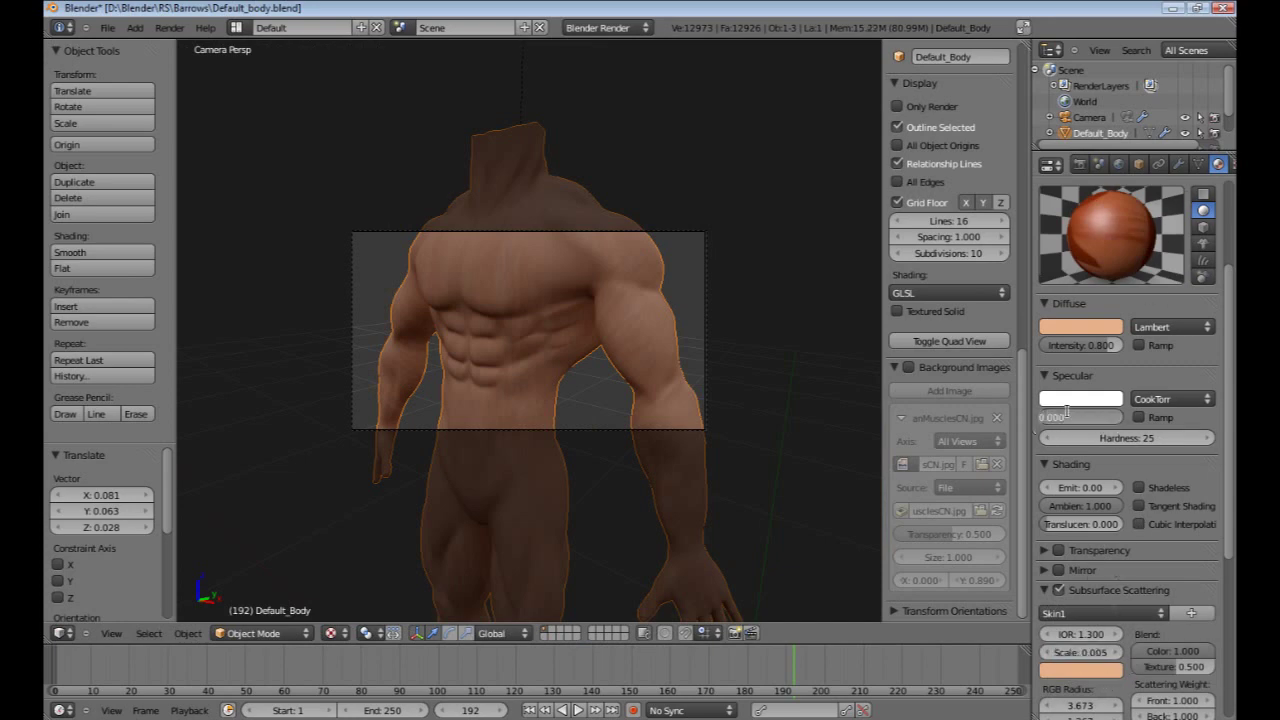
{"action": "left_click", "coordinate": [1232, 163]}
{"action": "scroll", "coordinate": [1048, 590], "scroll_direction": "down", "scroll_amount": 10}
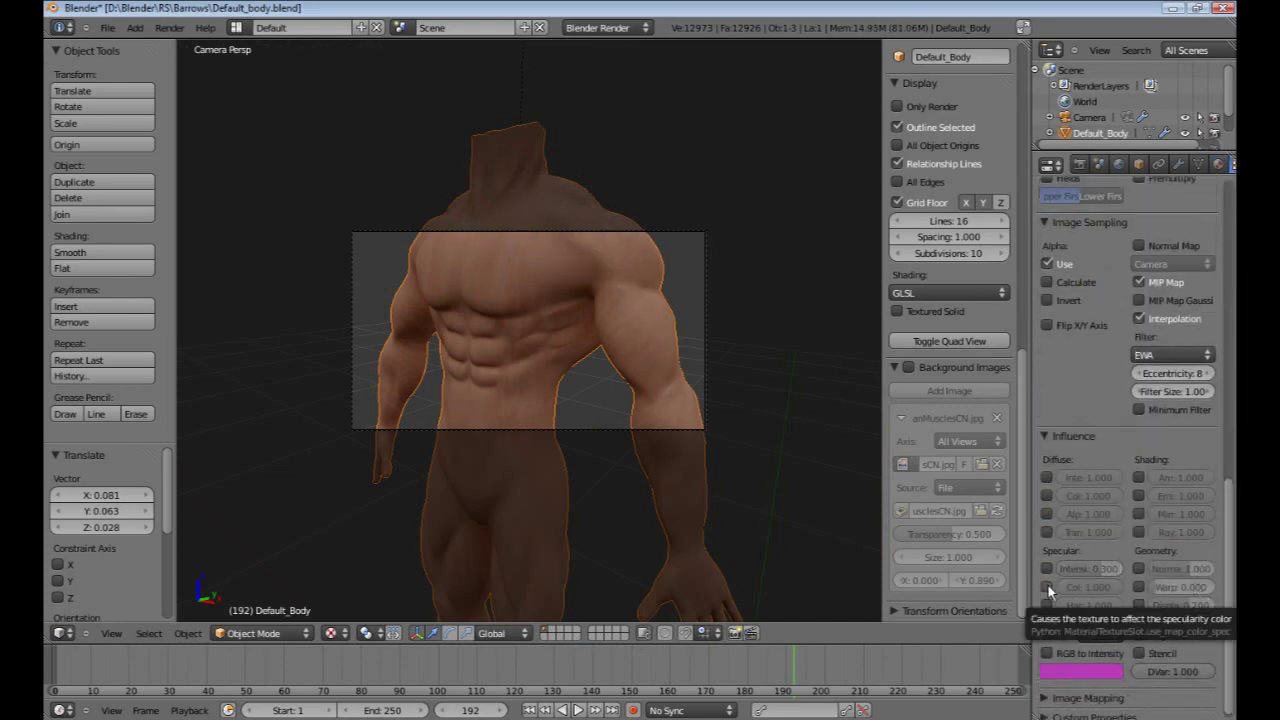
{"action": "left_click", "coordinate": [1218, 163]}
{"action": "scroll", "coordinate": [1110, 545], "scroll_direction": "down", "scroll_amount": 1}
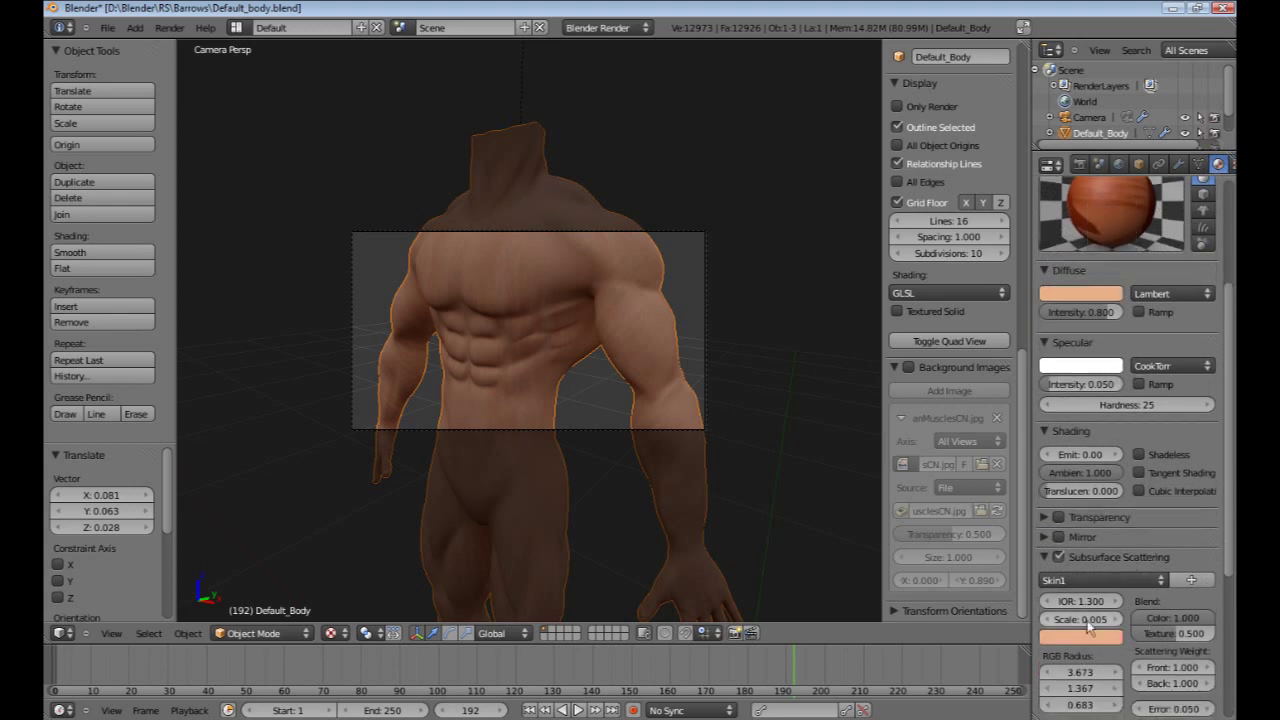
{"action": "key", "text": "Return"}
{"action": "scroll", "coordinate": [1120, 497], "scroll_direction": "up", "scroll_amount": 1}
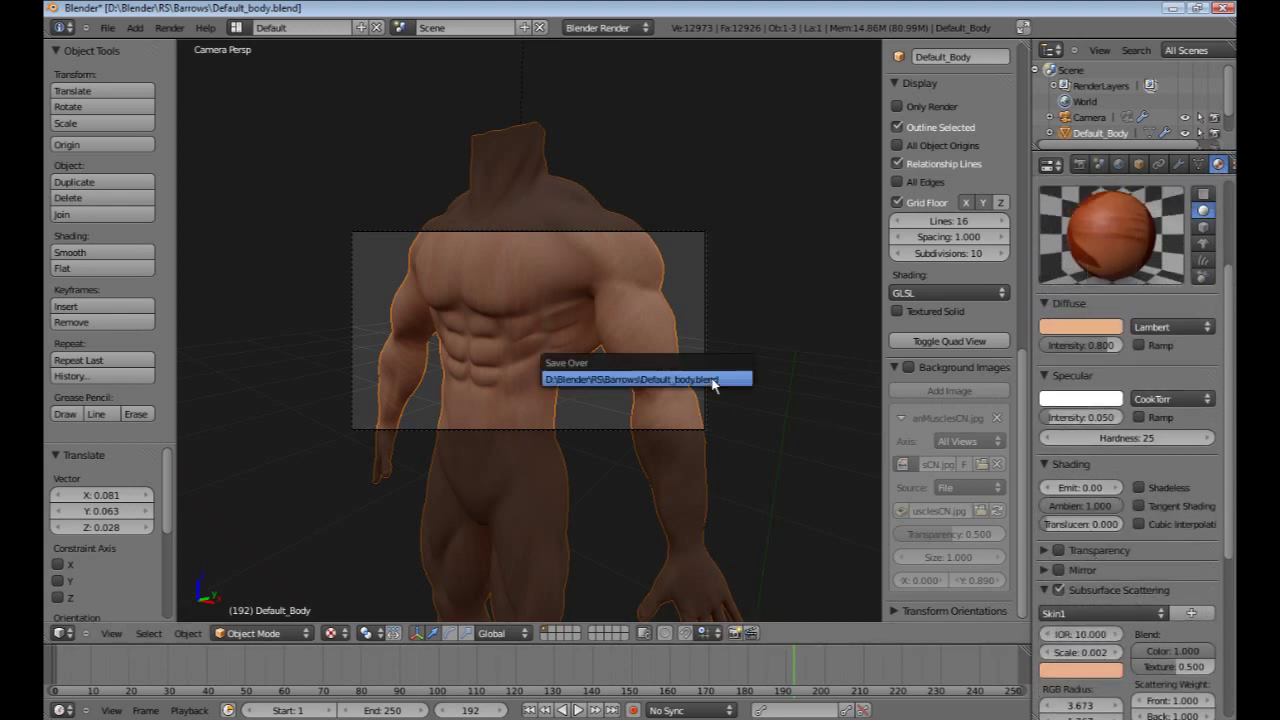
{"action": "left_click", "coordinate": [1176, 164]}
{"action": "key", "text": "F12"}
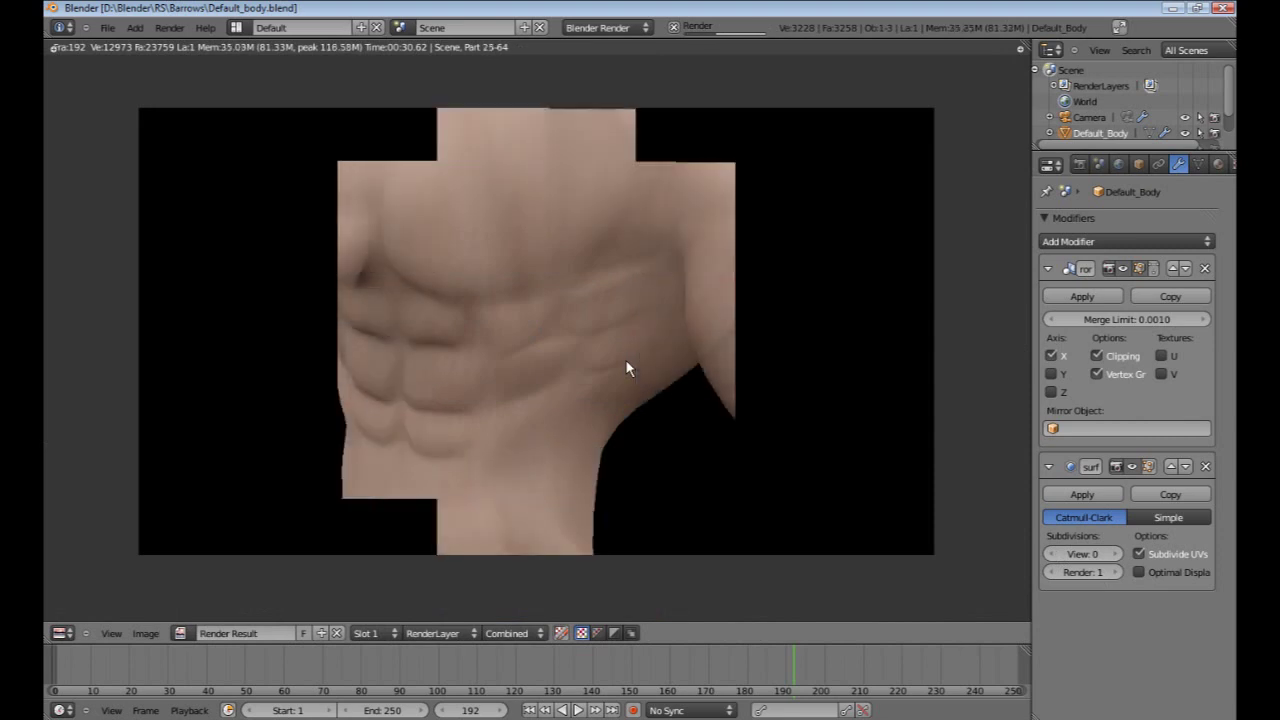
Step: Render the updated skin, then grab the camera and reposition it to frame the hand
{"action": "key", "text": "F12"}
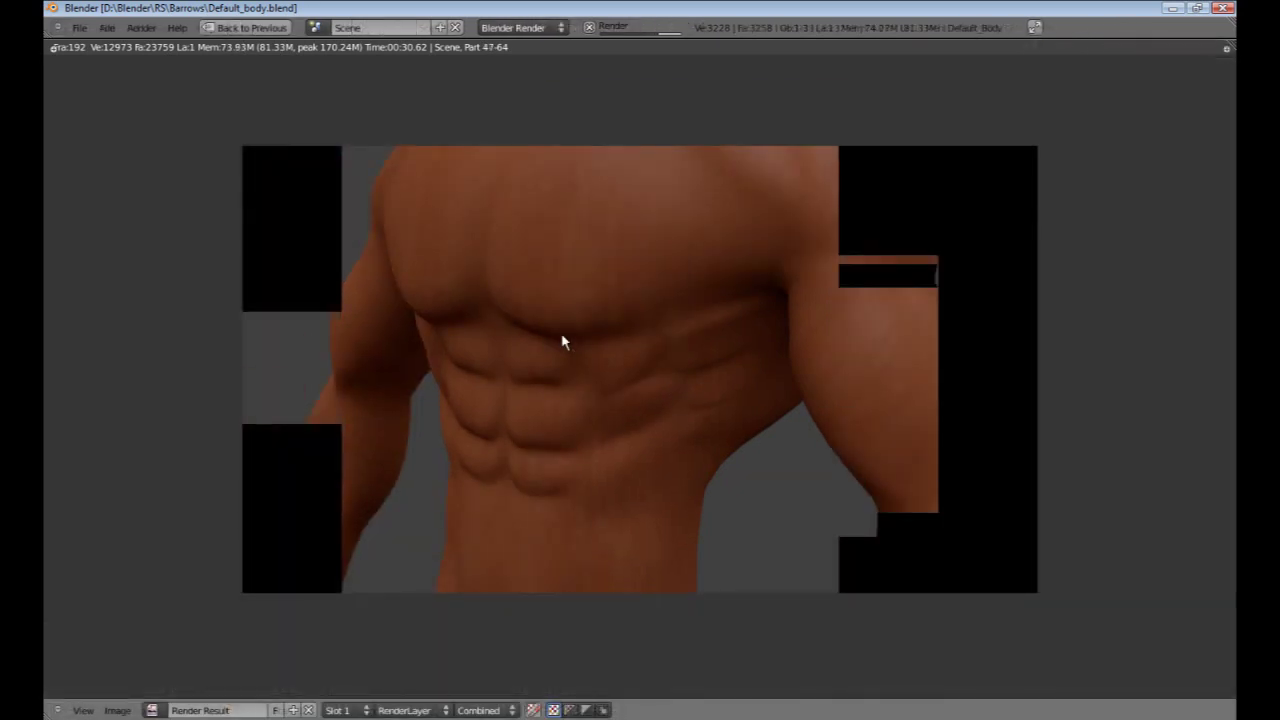
{"action": "key", "text": "Escape"}
{"action": "key", "text": "g"}
{"action": "left_click", "coordinate": [476, 415]}
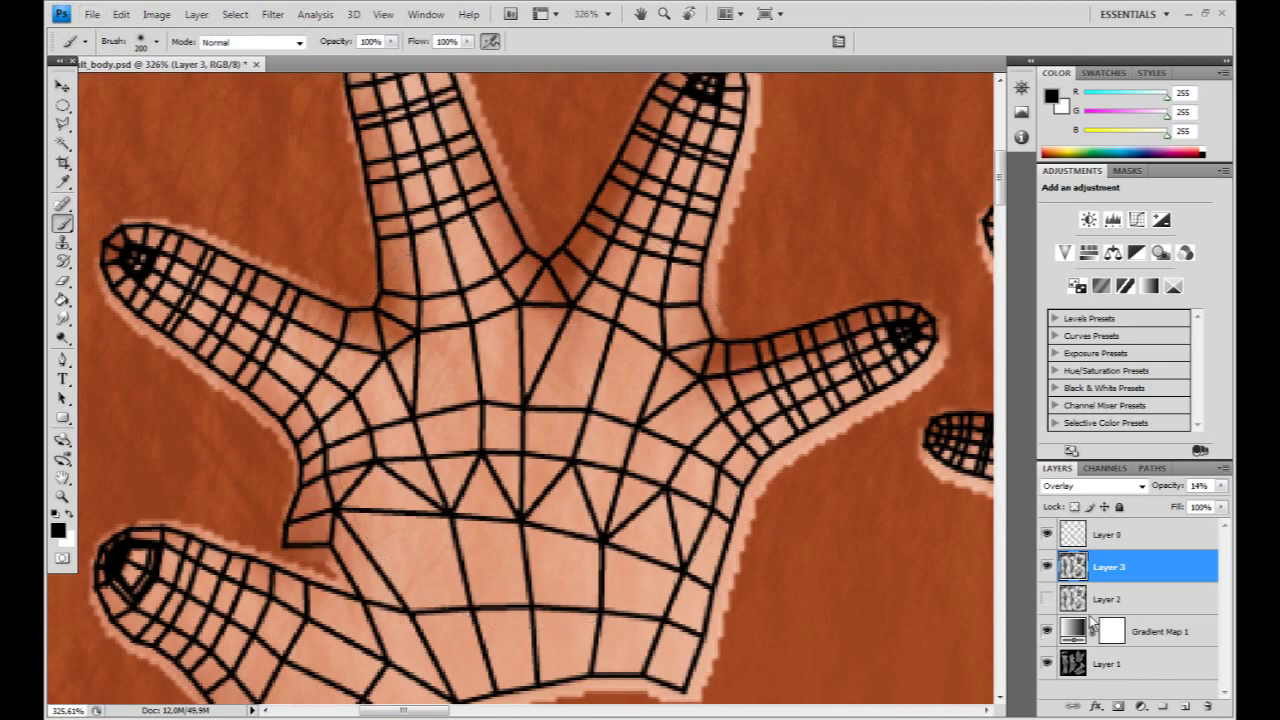
Step: Add a new paint layer and set a small brush at 100% opacity
{"action": "left_click", "coordinate": [1187, 708]}
{"action": "right_click", "coordinate": [322, 338]}
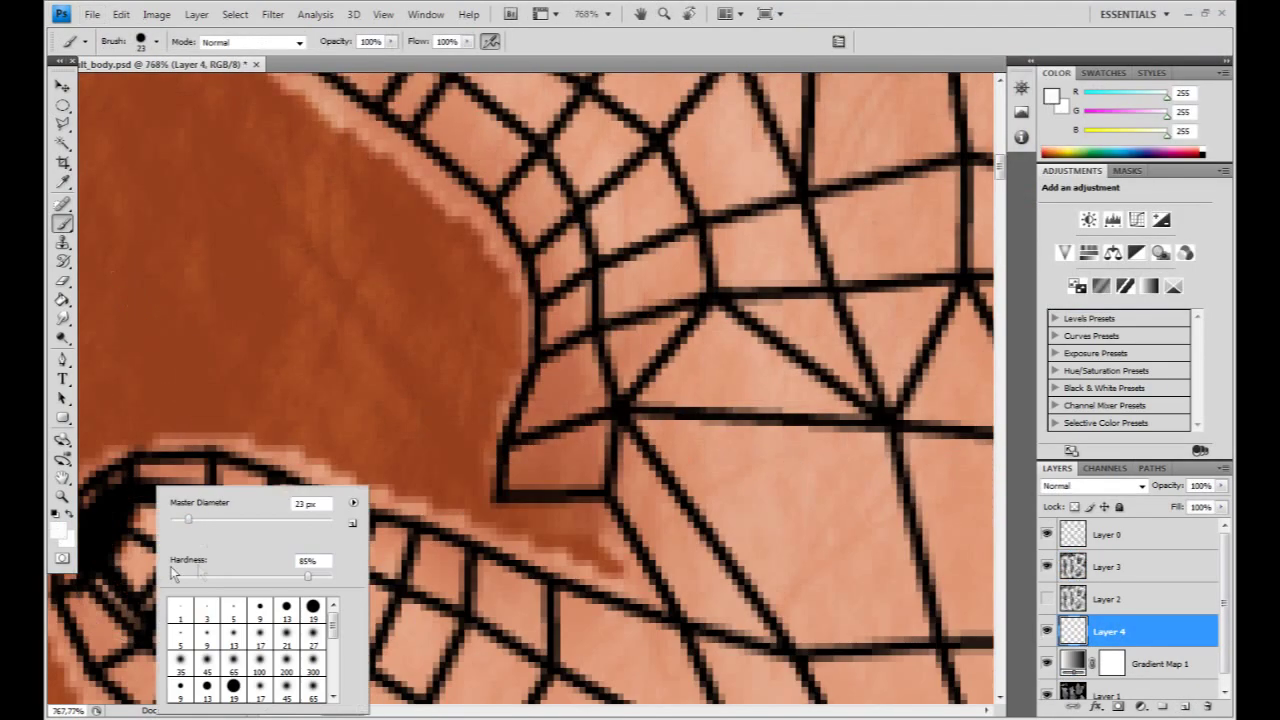
{"action": "left_click_drag", "start_coordinate": [130, 552], "coordinate": [125, 567]}
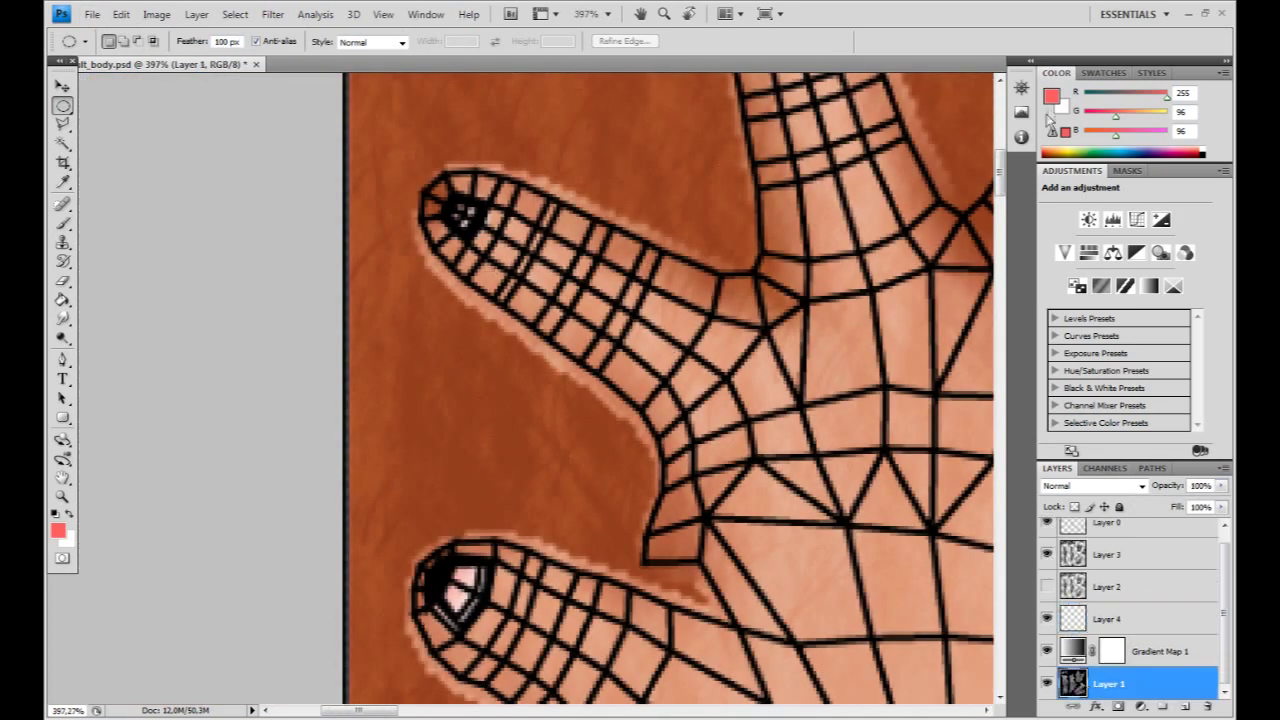
{"action": "key", "text": "Return"}
{"action": "key", "text": "0"}
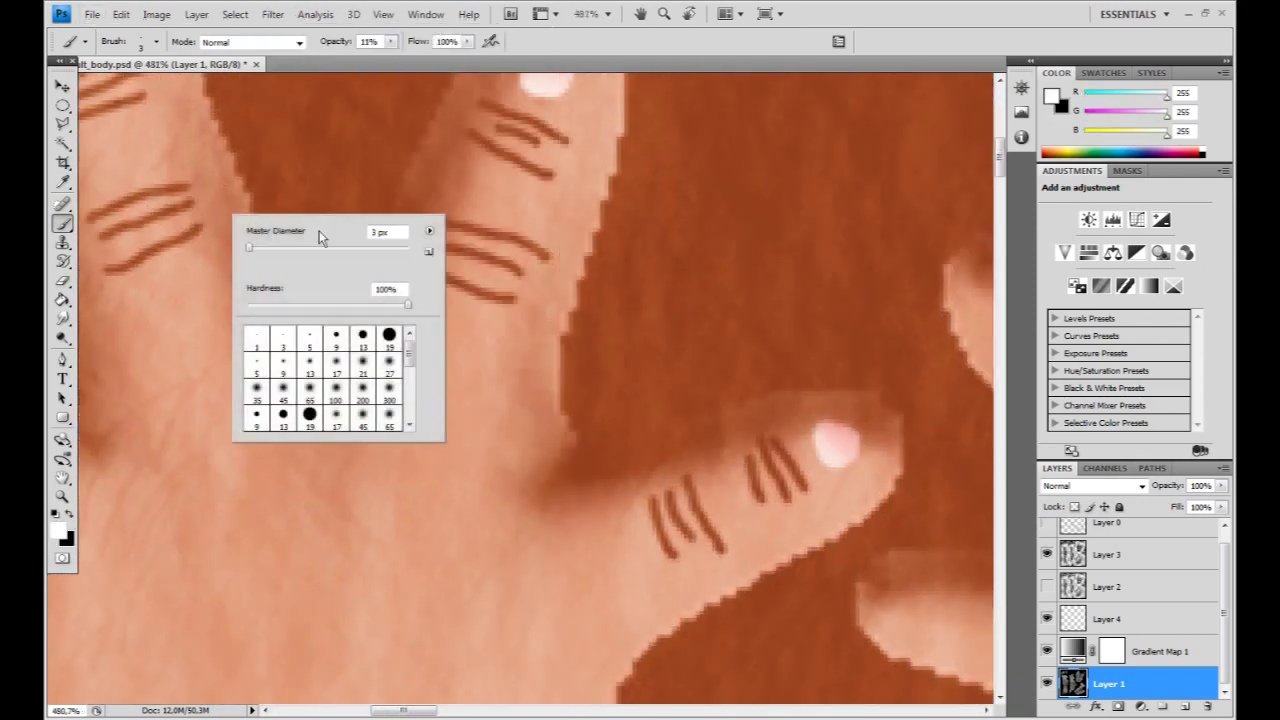
{"action": "key", "text": "Return"}
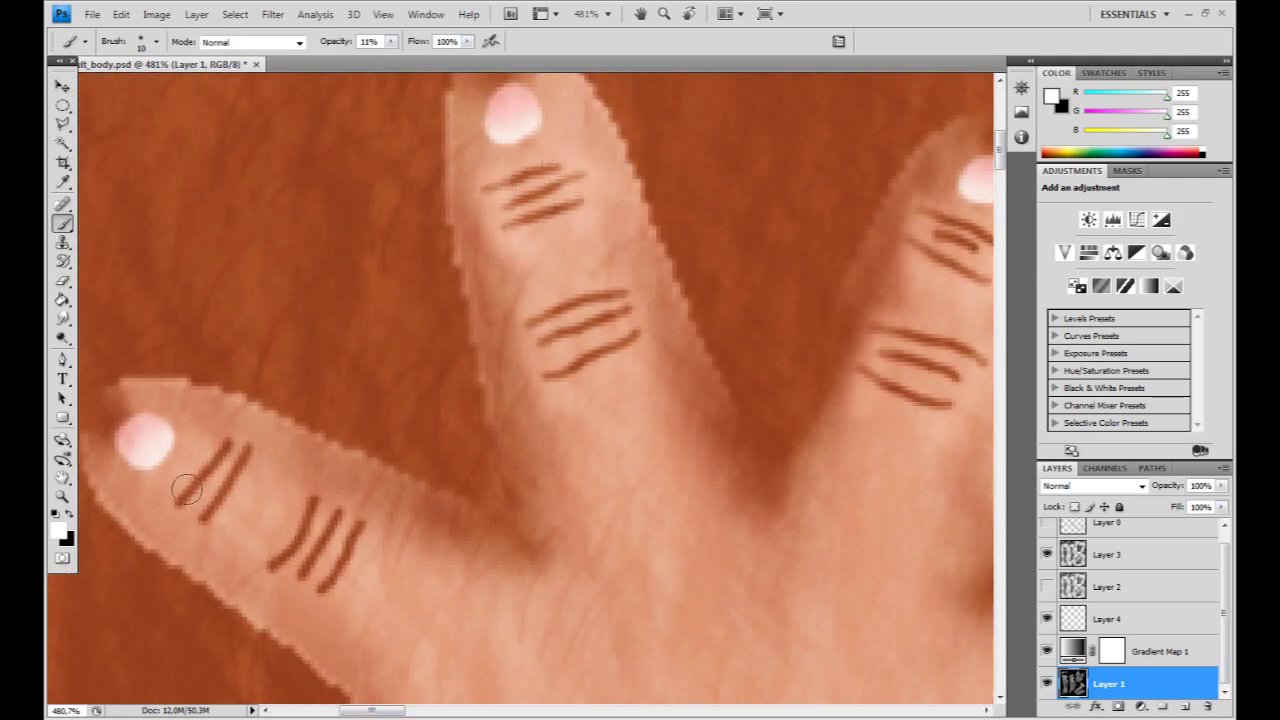
Step: Lighten the skin around the finger and thumb crease lines
{"action": "left_click_drag", "start_coordinate": [186, 490], "coordinate": [274, 570]}
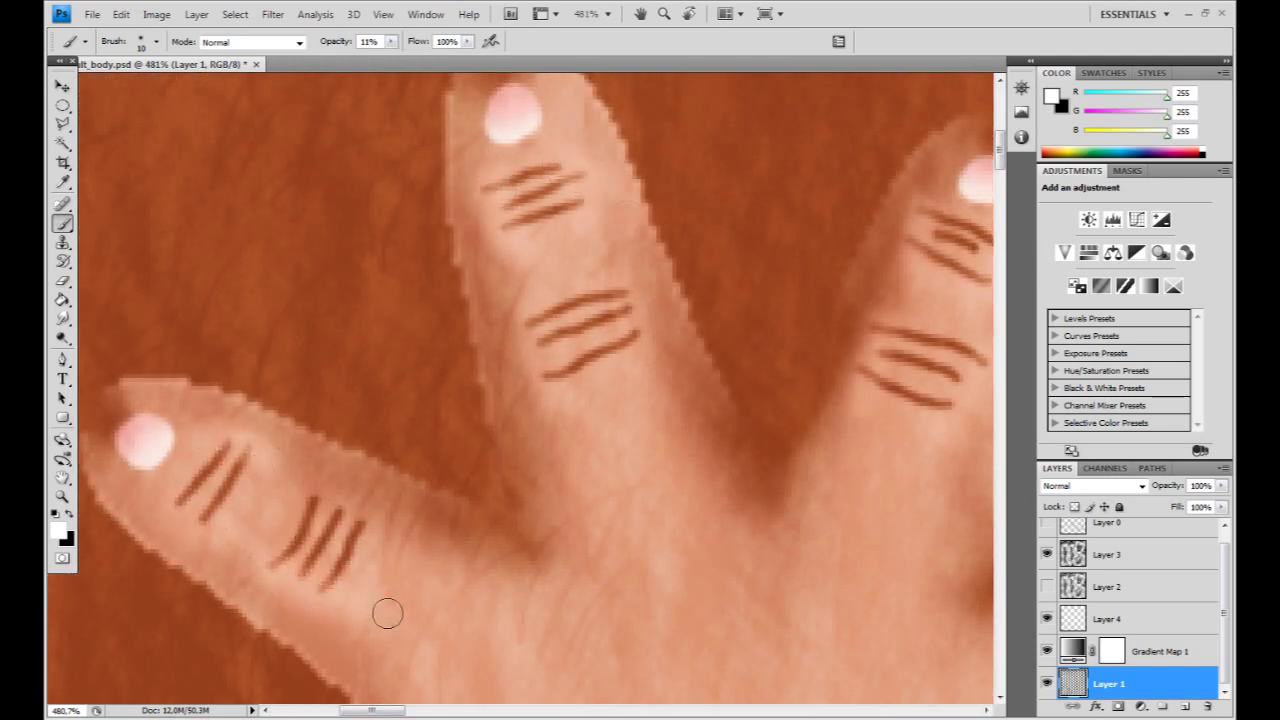
{"action": "left_click_drag", "start_coordinate": [403, 520], "coordinate": [509, 491]}
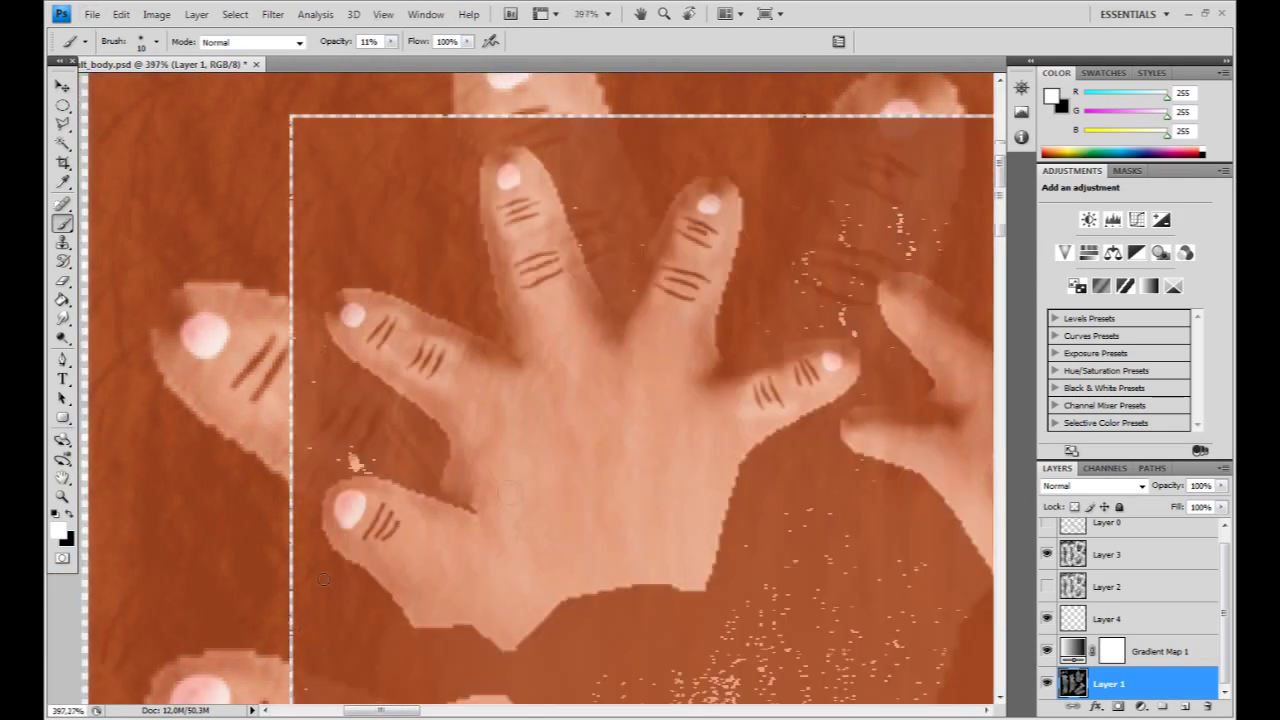
{"action": "scroll", "coordinate": [427, 491], "scroll_direction": "down", "scroll_amount": 3}
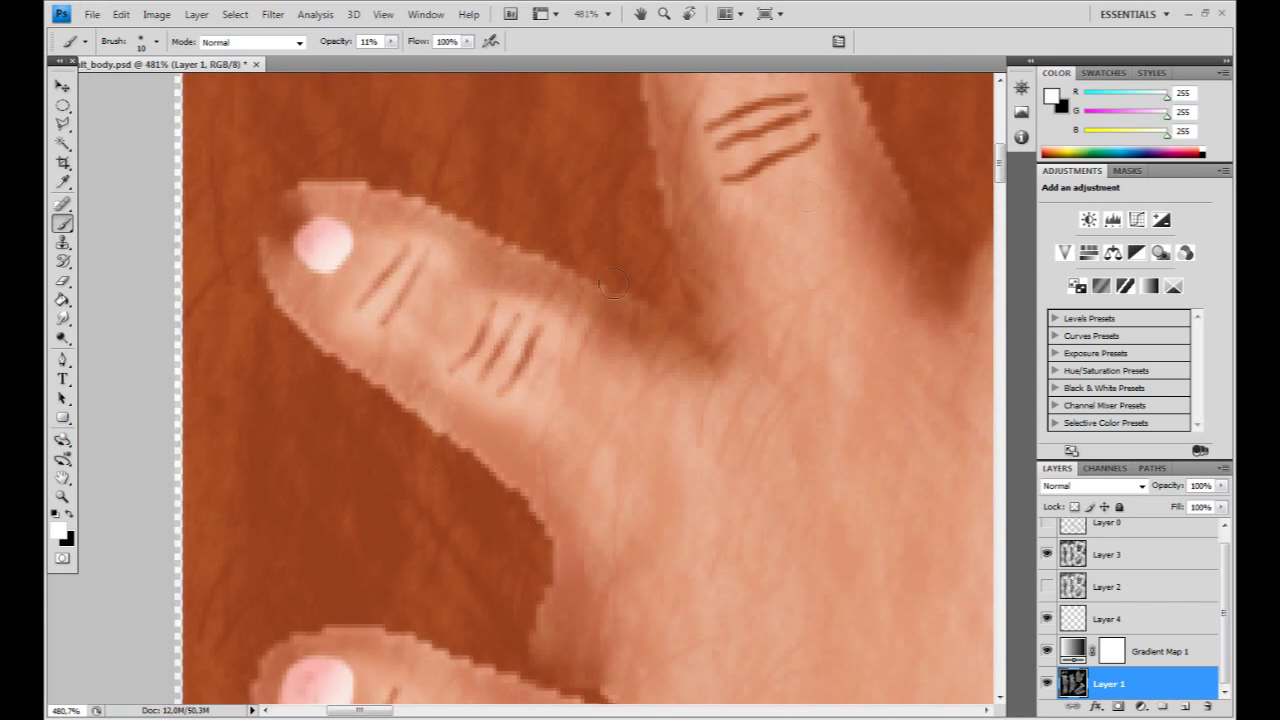
{"action": "scroll", "coordinate": [600, 320], "scroll_direction": "up", "scroll_amount": 3}
{"action": "scroll", "coordinate": [697, 157], "scroll_direction": "right", "scroll_amount": 3}
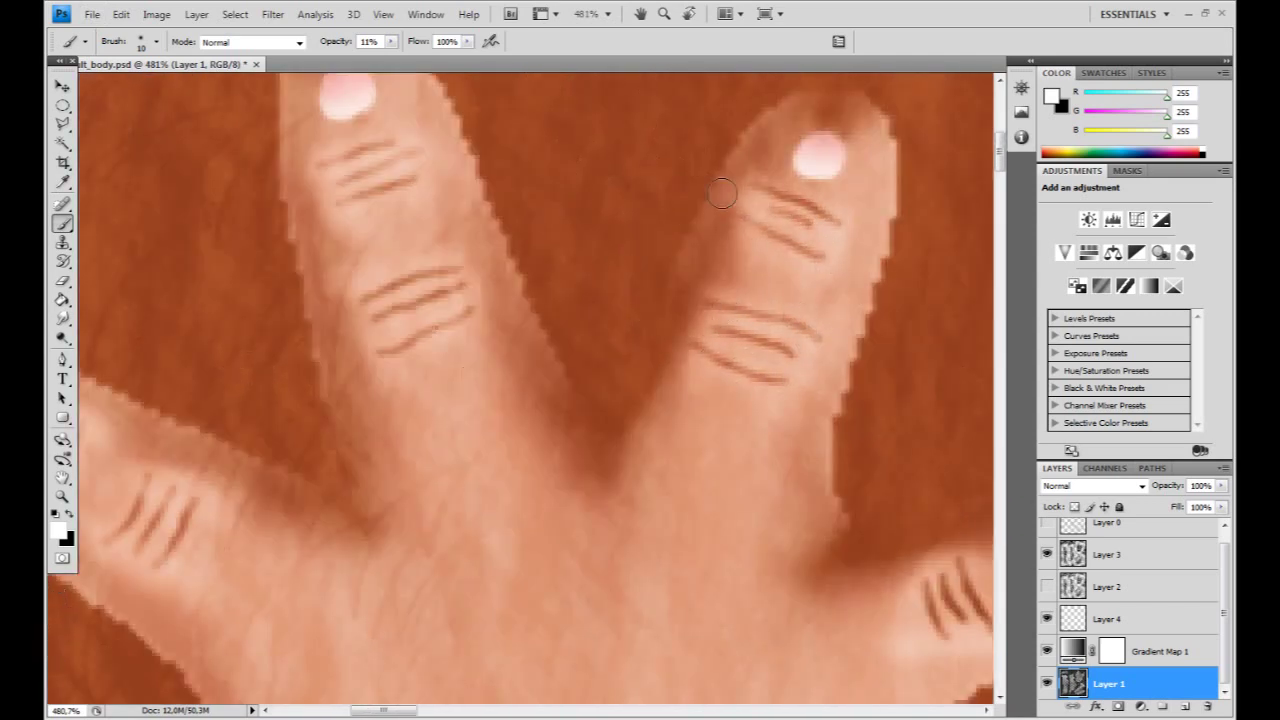
{"action": "scroll", "coordinate": [760, 378], "scroll_direction": "down", "scroll_amount": 3}
{"action": "scroll", "coordinate": [689, 428], "scroll_direction": "up", "scroll_amount": 2}
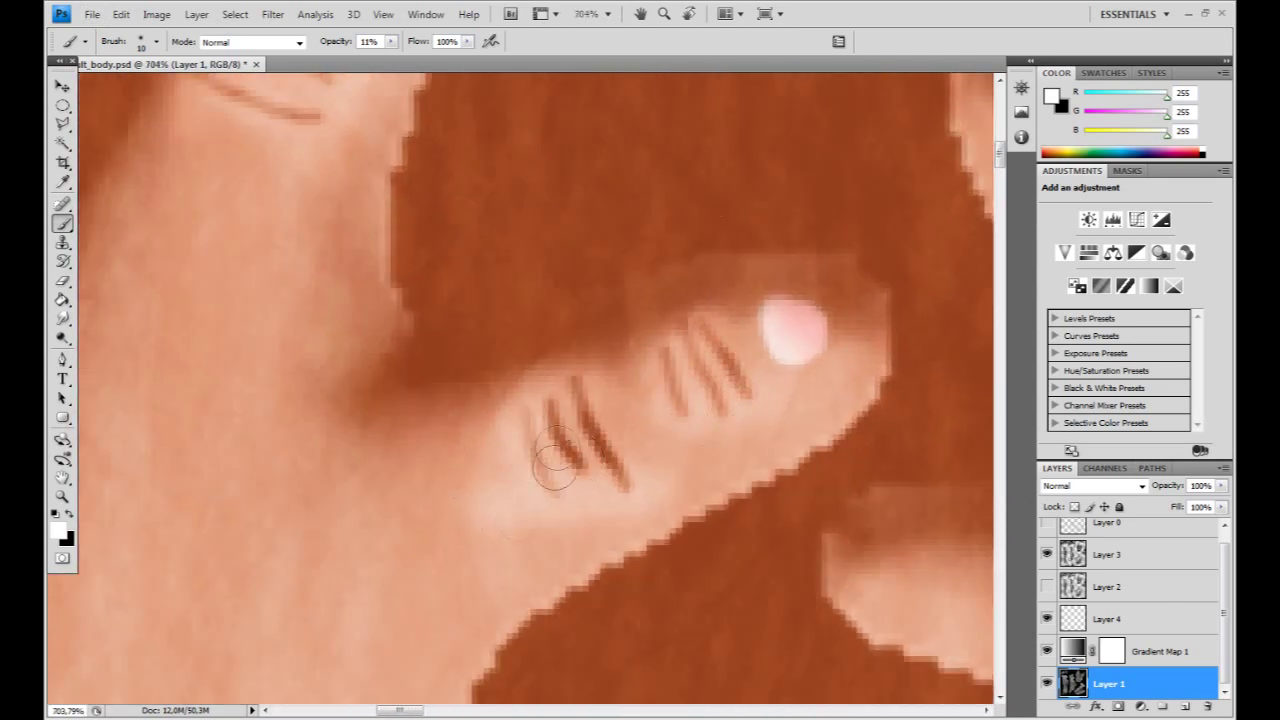
{"action": "left_click_drag", "start_coordinate": [524, 430], "coordinate": [590, 440]}
{"action": "scroll", "coordinate": [606, 434], "scroll_direction": "down", "scroll_amount": 5}
Step: Start a Save As of the texture and bring up the file format list
{"action": "left_click", "coordinate": [91, 14]}
{"action": "left_click", "coordinate": [120, 255]}
{"action": "left_click", "coordinate": [676, 387]}
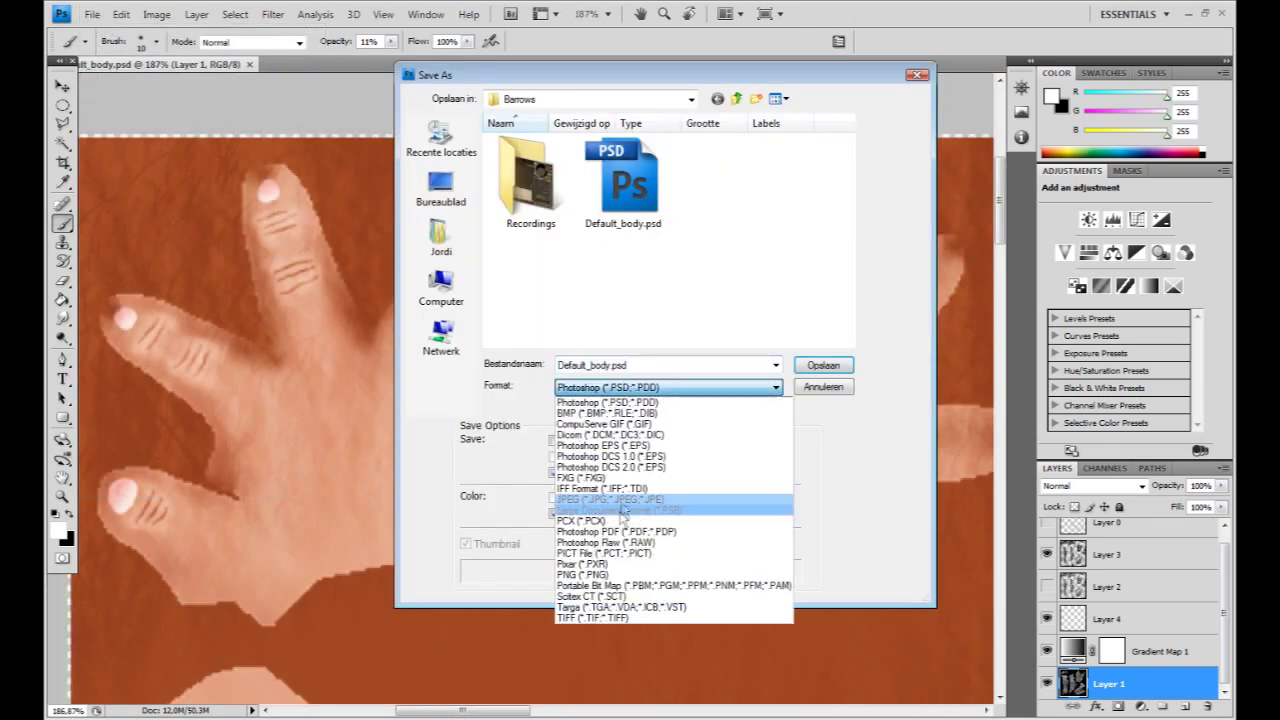
Step: Save the texture as a JPEG, replacing the existing file
{"action": "left_click", "coordinate": [603, 465]}
{"action": "left_click", "coordinate": [823, 365]}
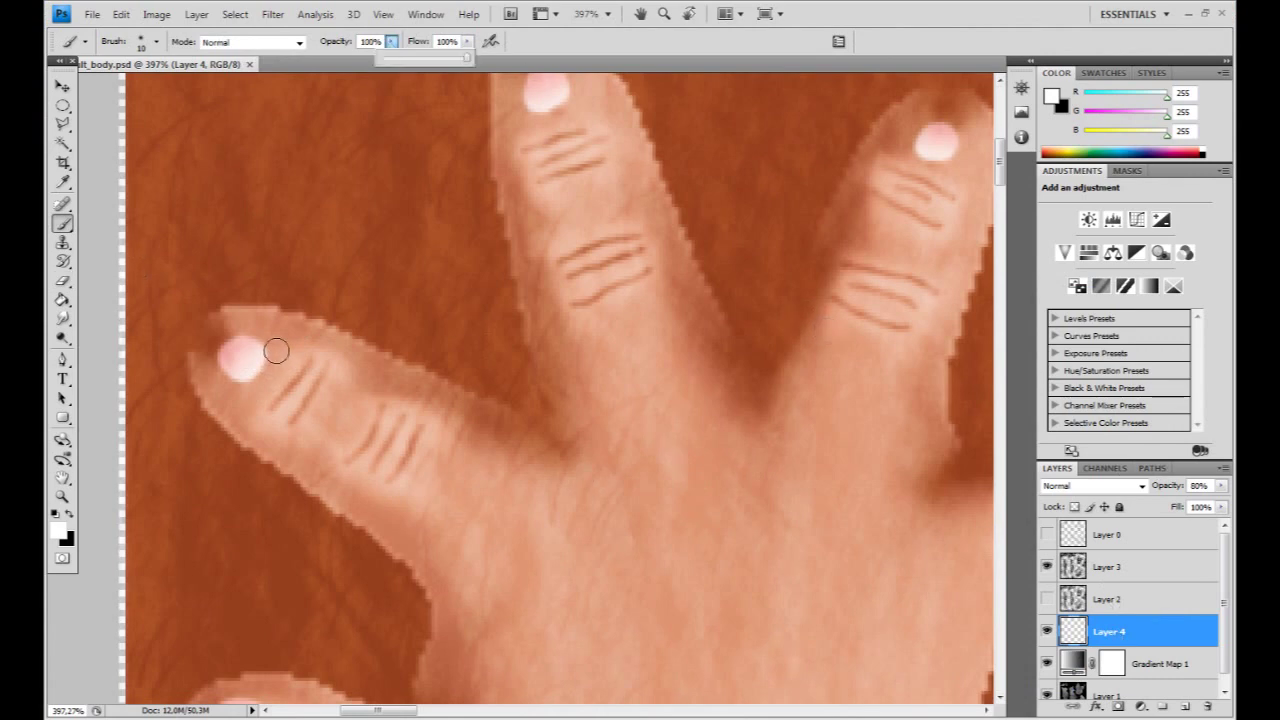
{"action": "left_click_drag", "start_coordinate": [378, 710], "coordinate": [437, 710]}
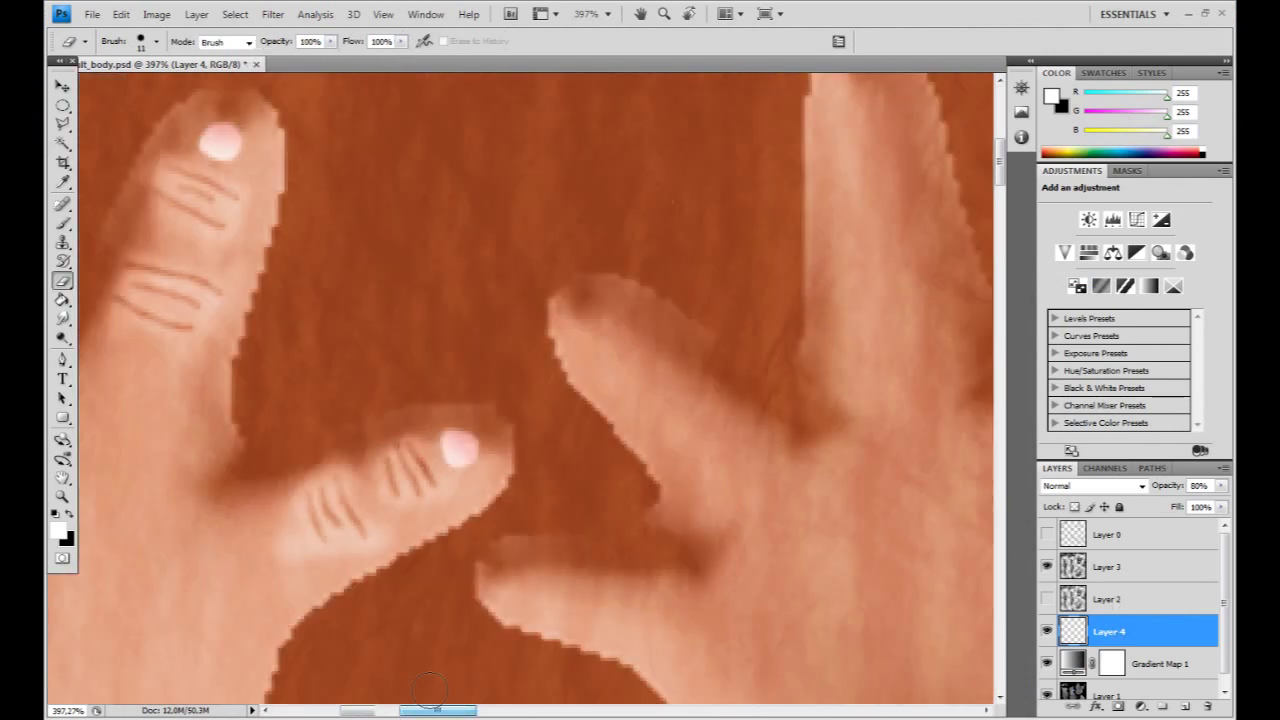
{"action": "key", "text": "alt+f"}
{"action": "key", "text": "a"}
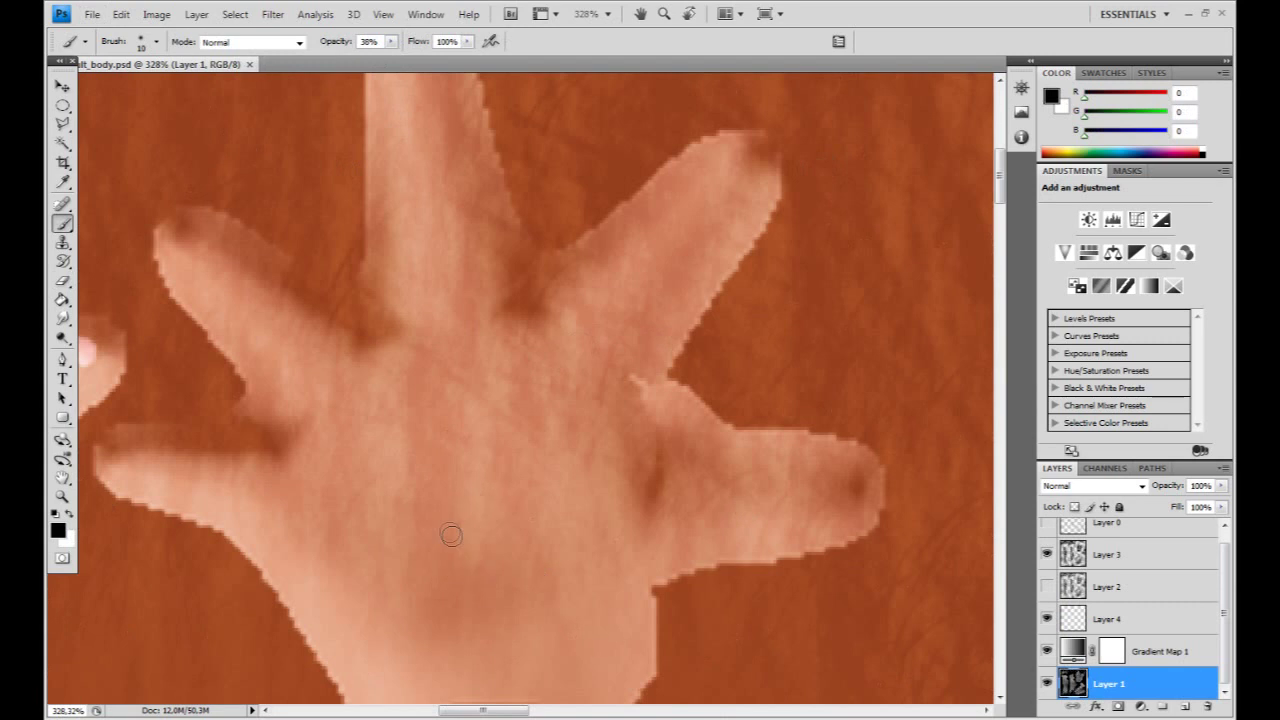
Step: Shrink the brush to 1 pixel
{"action": "right_click", "coordinate": [451, 536]}
{"action": "right_click", "coordinate": [532, 521]}
{"action": "scroll", "coordinate": [532, 521], "scroll_direction": "down", "scroll_amount": 1}
{"action": "left_click_drag", "start_coordinate": [496, 574], "coordinate": [464, 500]}
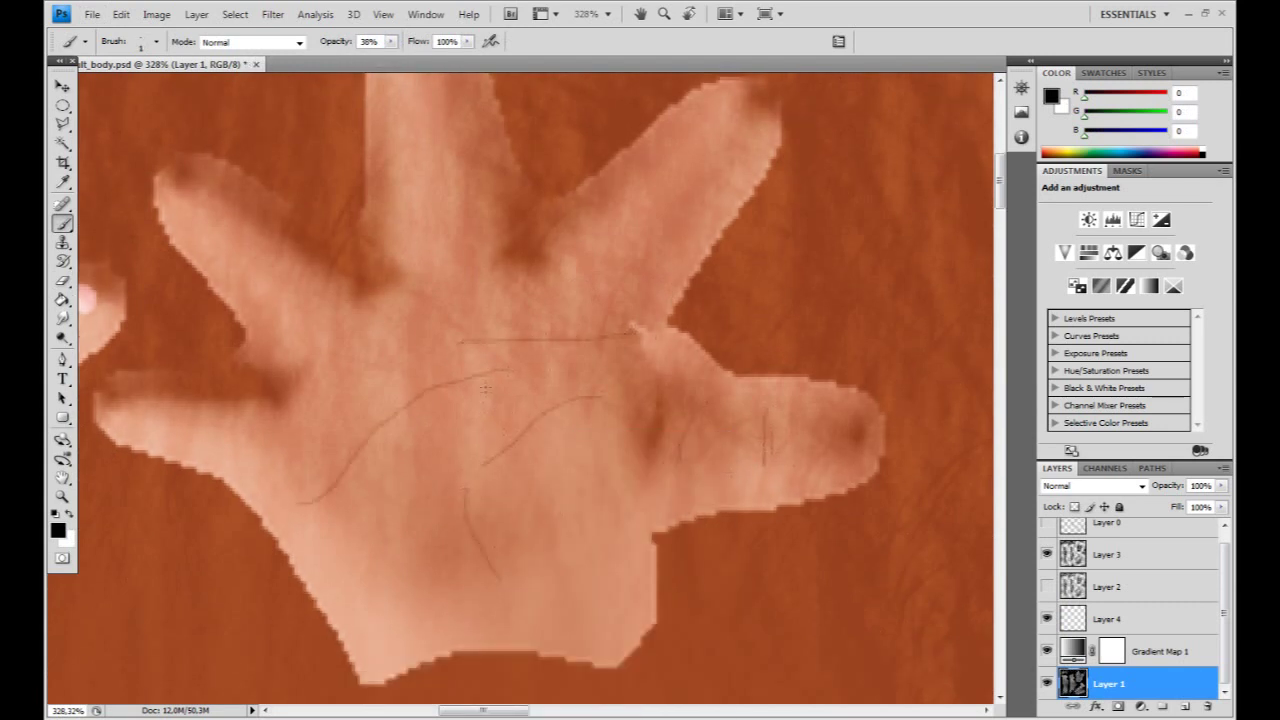
Step: Lasso the palm lines, apply a Gaussian Blur to them, and deselect
{"action": "key", "text": "l"}
{"action": "left_click_drag", "start_coordinate": [420, 555], "coordinate": [480, 295]}
{"action": "left_click", "coordinate": [273, 14]}
{"action": "left_click", "coordinate": [480, 225]}
{"action": "key", "text": "Escape"}
{"action": "key", "text": "ctrl+d"}
{"action": "key", "text": "m"}
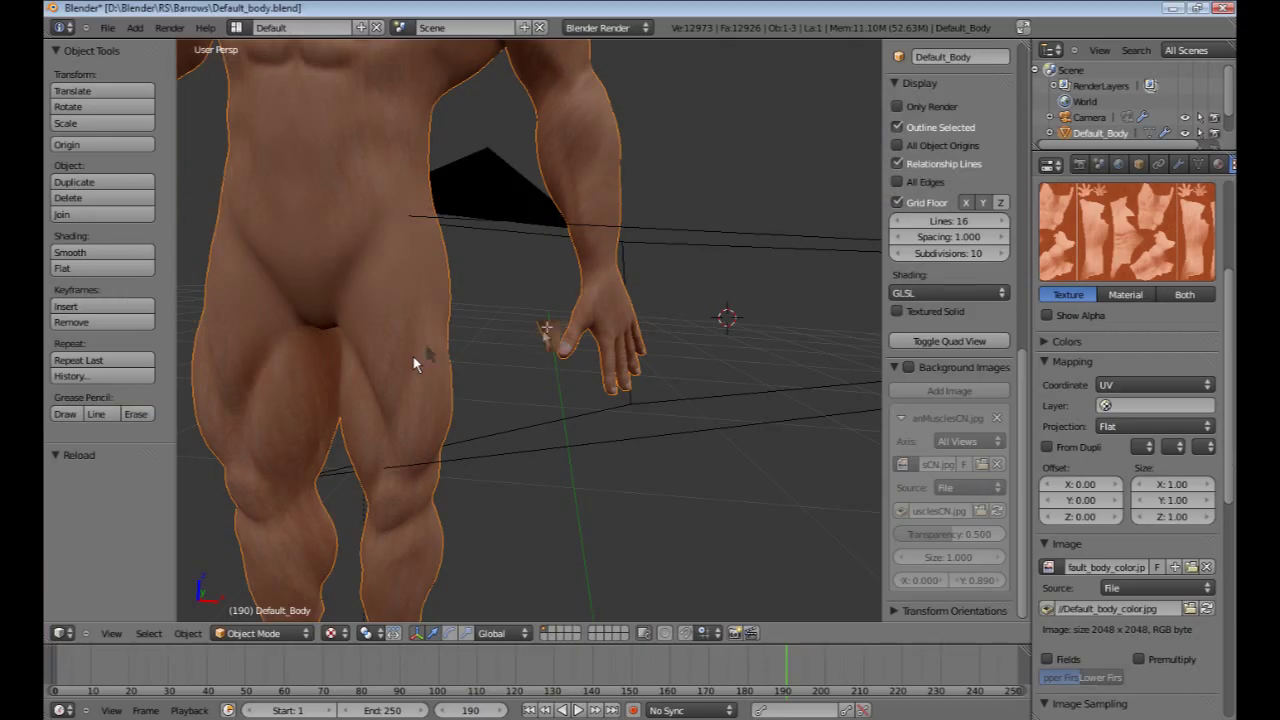
Step: Zoom in on the hand in Blender and orbit to view it from the side
{"action": "key", "text": "Tab"}
{"action": "key", "text": "KP_Decimal"}
{"action": "key", "text": "Tab"}
{"action": "left_click_drag", "start_coordinate": [620, 383], "coordinate": [591, 437]}
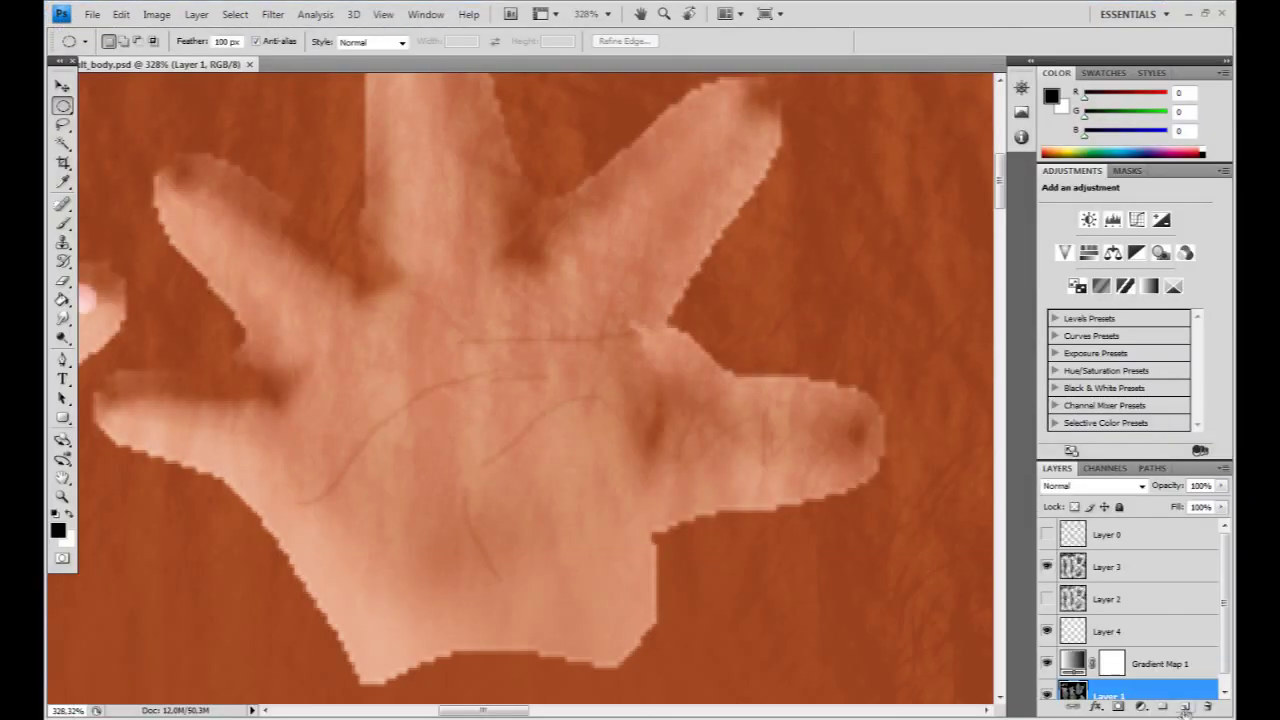
Step: Add a new Photoshop layer with a dark green foreground colour and a large soft brush
{"action": "left_click", "coordinate": [1185, 707]}
{"action": "left_click", "coordinate": [57, 530]}
{"action": "left_click", "coordinate": [998, 138]}
{"action": "left_click", "coordinate": [1146, 46]}
{"action": "left_click", "coordinate": [62, 222]}
{"action": "right_click", "coordinate": [462, 434]}
{"action": "double_click", "coordinate": [577, 560]}
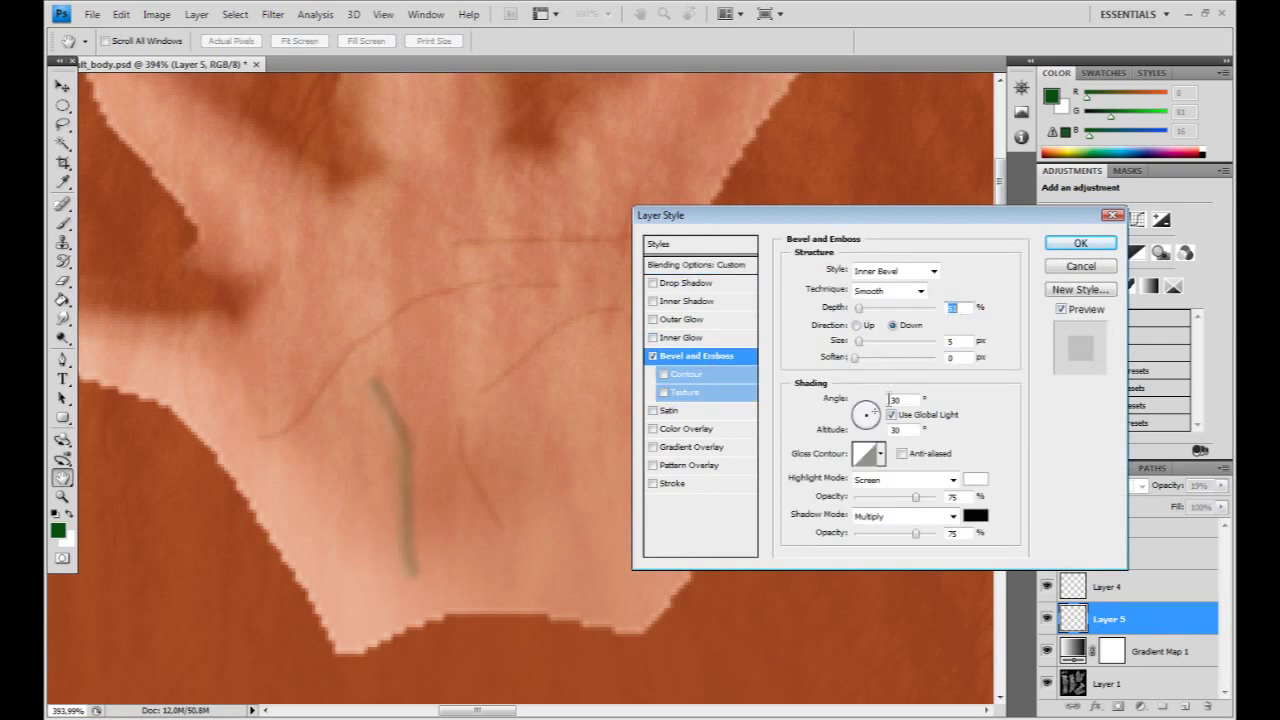
Step: Apply the Bevel and Emboss style and smudge the veins with a smaller, stronger brush
{"action": "left_click", "coordinate": [1072, 250]}
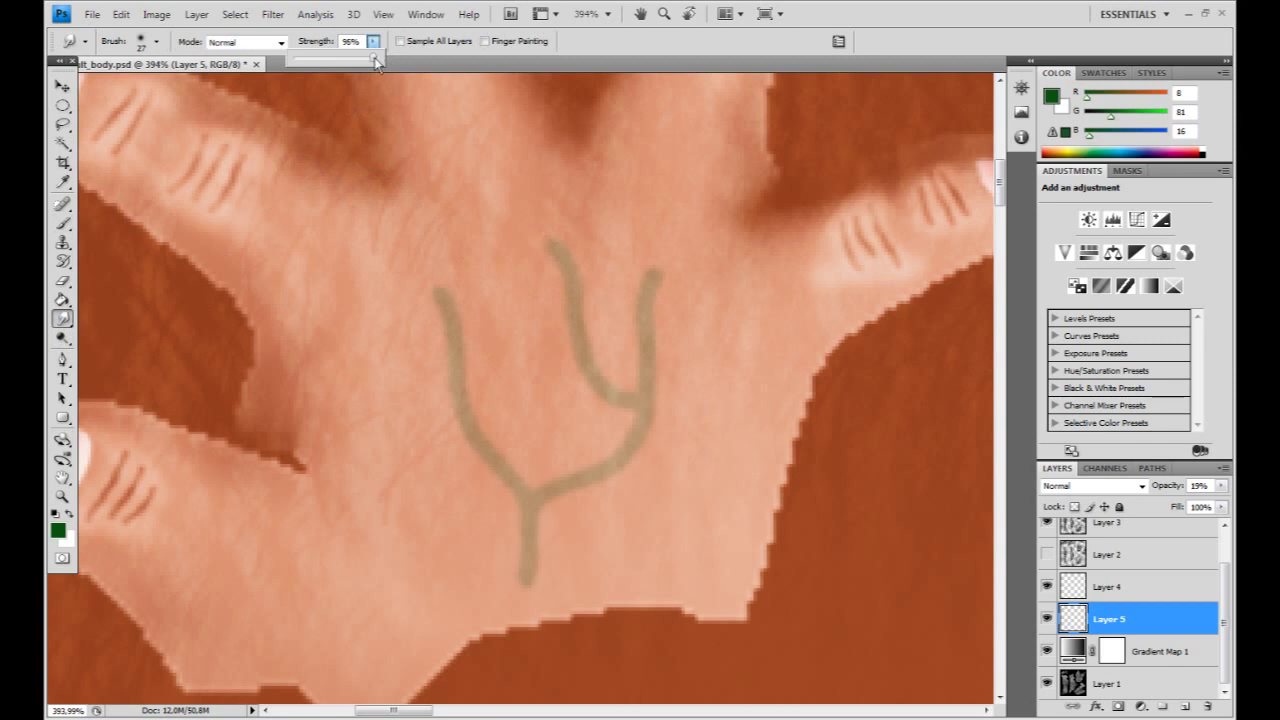
{"action": "right_click", "coordinate": [596, 570]}
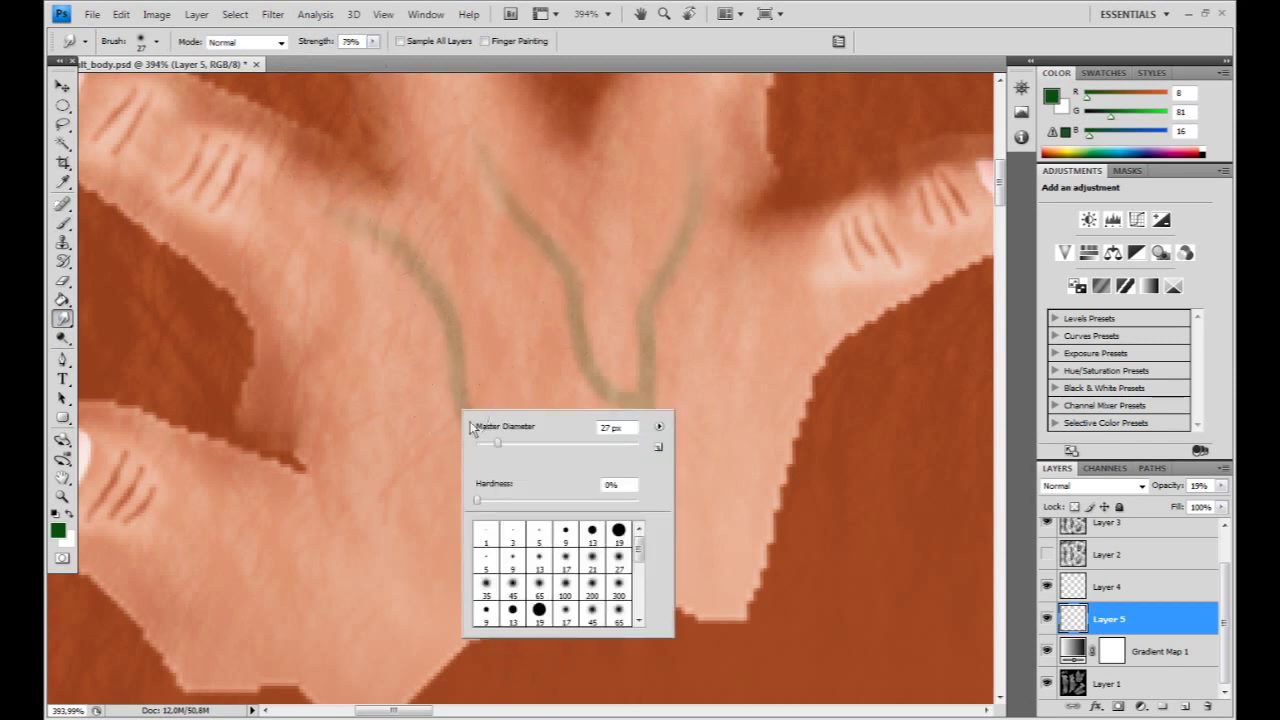
{"action": "right_click", "coordinate": [486, 449]}
{"action": "key", "text": "8"}
{"action": "key", "text": "5"}
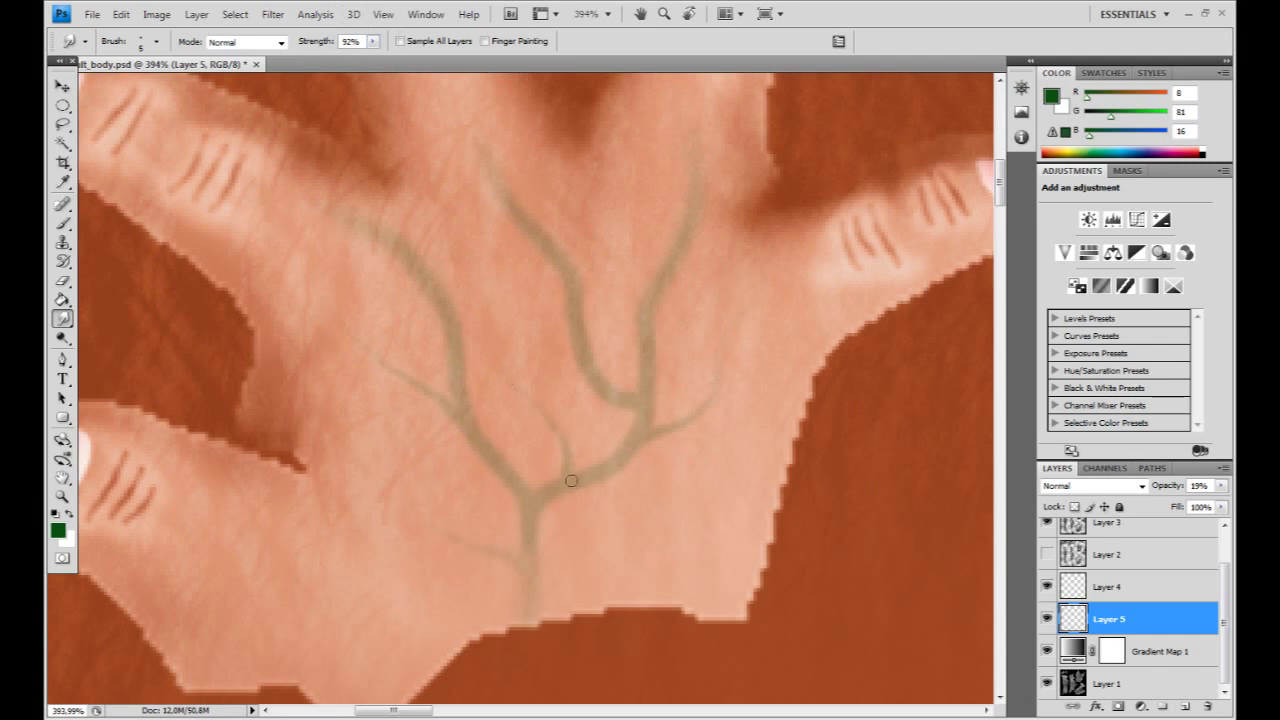
{"action": "scroll", "coordinate": [549, 208], "scroll_direction": "down", "scroll_amount": 3}
Step: Erase excess vein strokes and fade the vein layer to 9% opacity
{"action": "key", "text": "e"}
{"action": "right_click", "coordinate": [510, 245]}
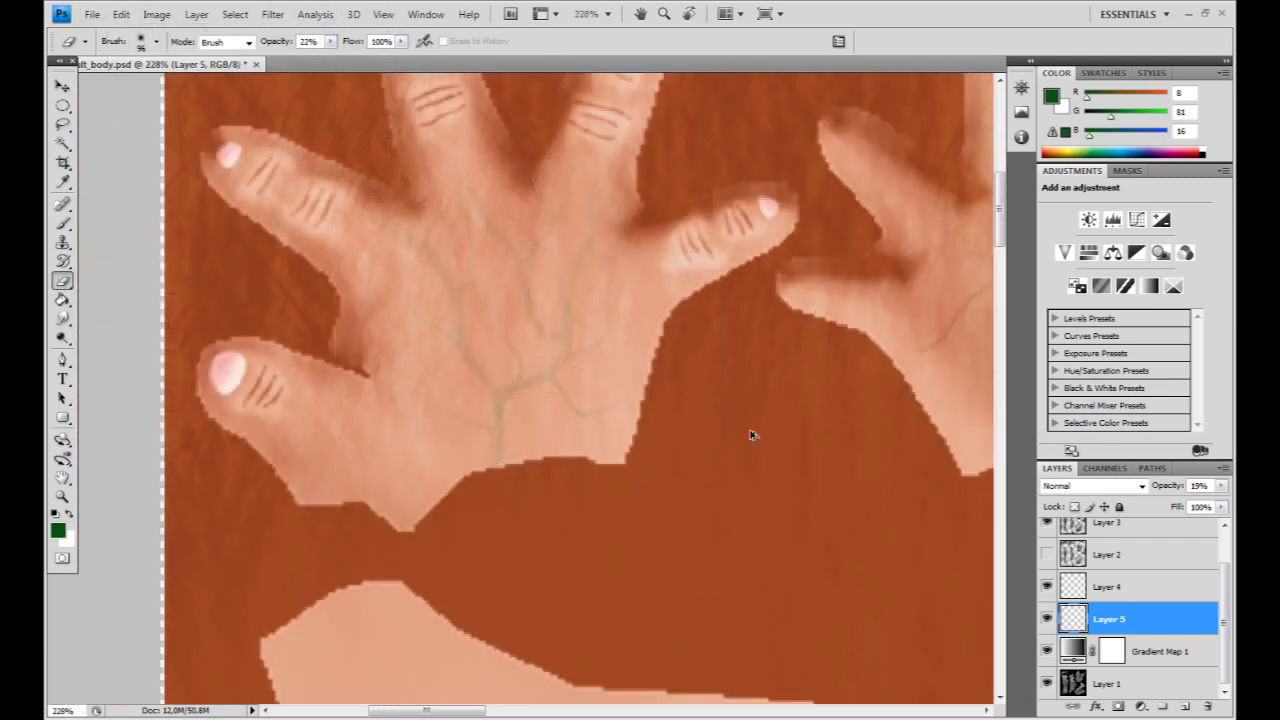
{"action": "left_click_drag", "start_coordinate": [1155, 510], "coordinate": [1147, 507]}
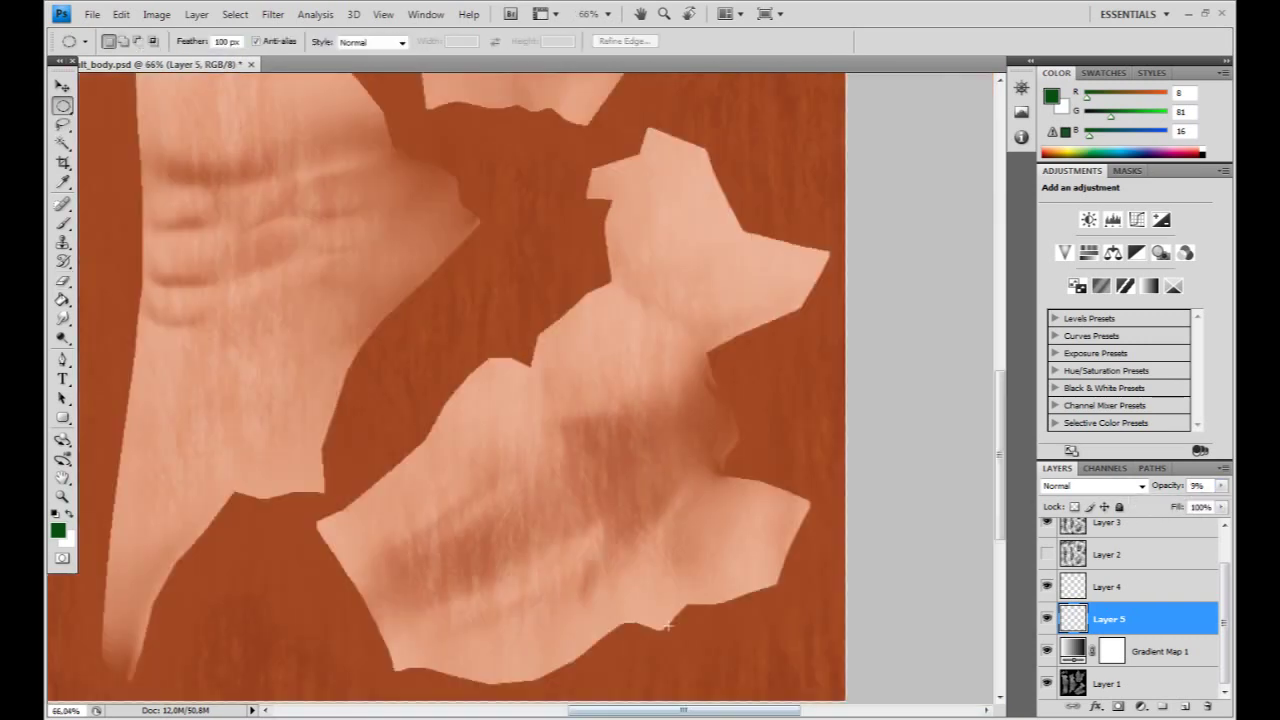
{"action": "right_click", "coordinate": [446, 486]}
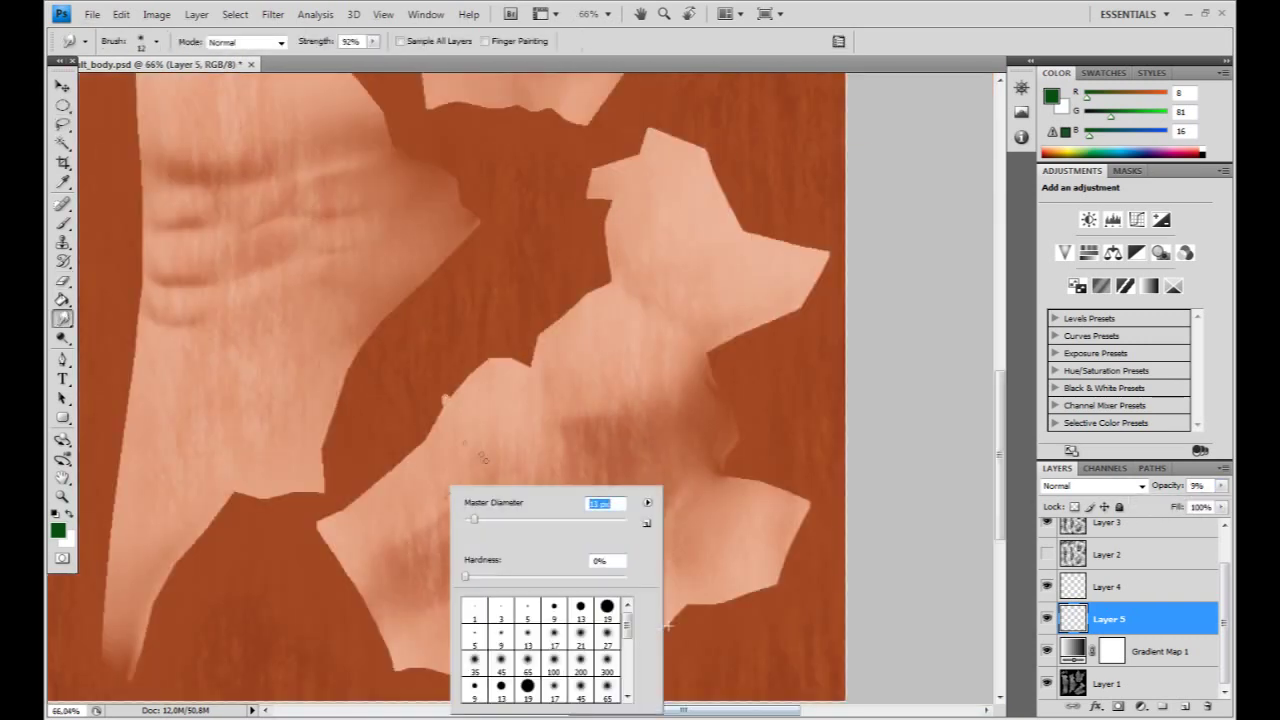
Step: Paint a vein across the lower right torso piece and smudge it at 73% strength
{"action": "key", "text": "b"}
{"action": "right_click", "coordinate": [558, 488]}
{"action": "key", "text": "Escape"}
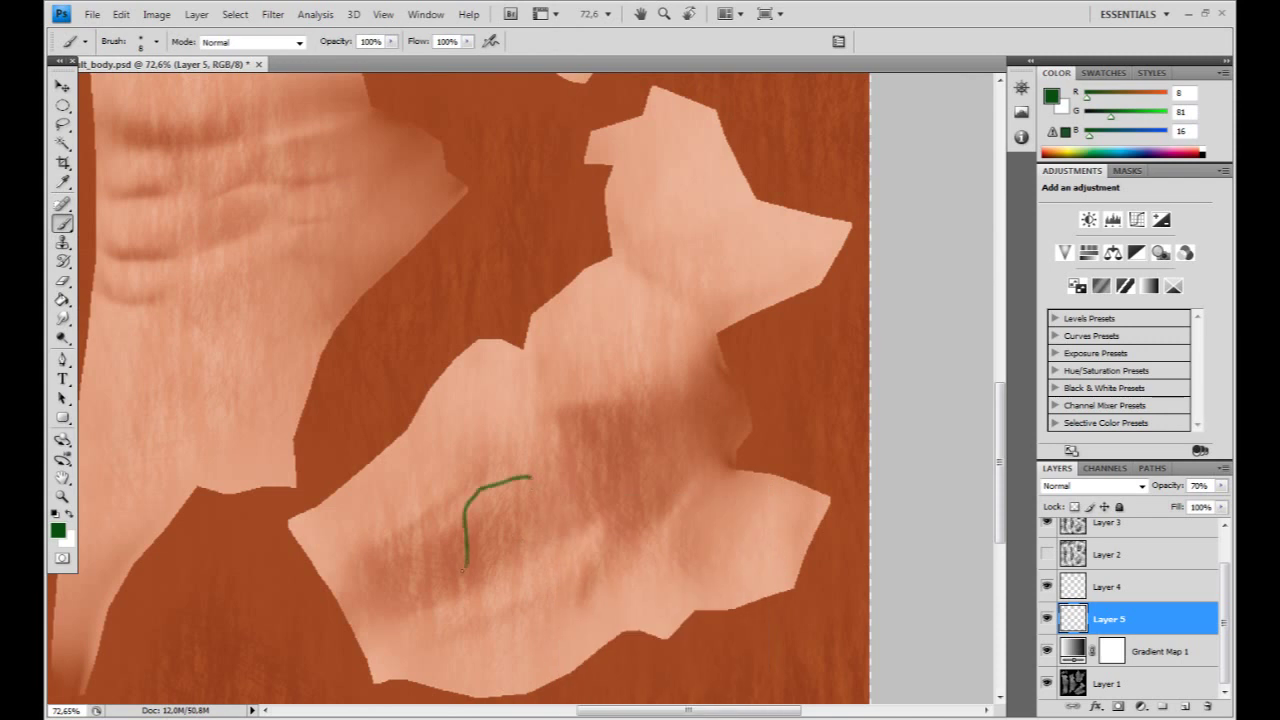
{"action": "left_click_drag", "start_coordinate": [590, 386], "coordinate": [560, 445]}
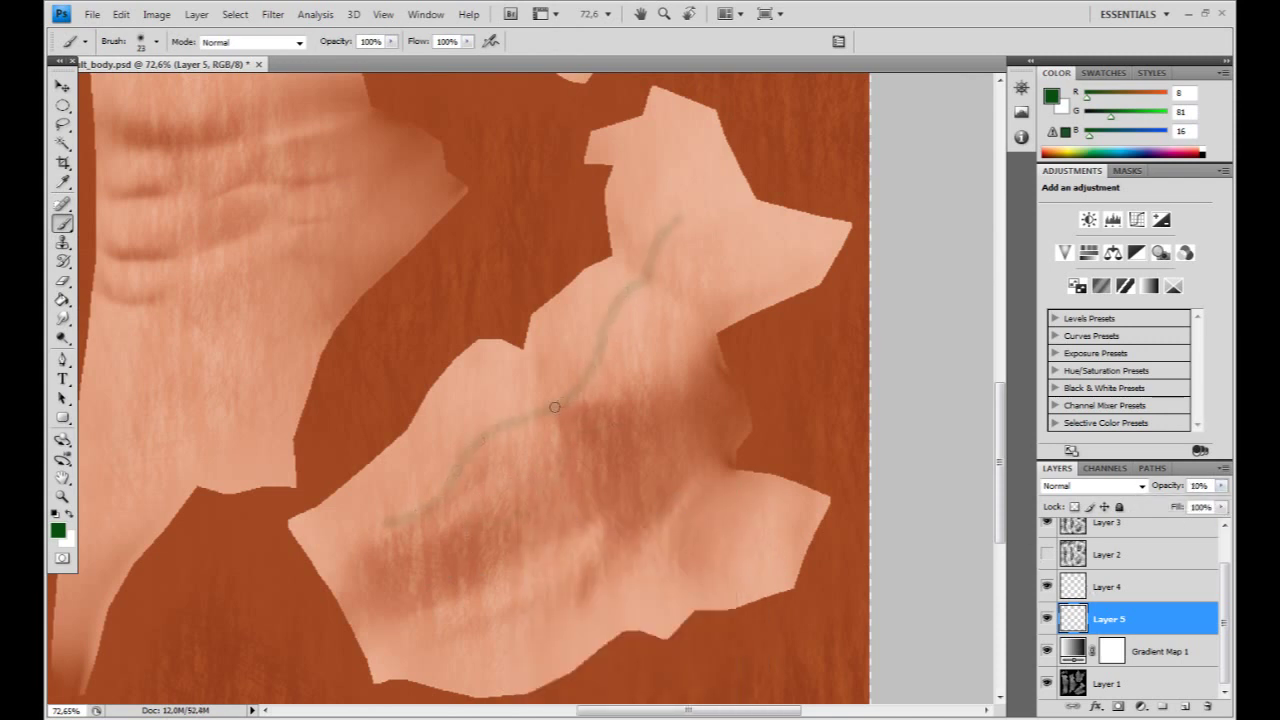
{"action": "right_click", "coordinate": [675, 222]}
{"action": "key", "text": "7"}
{"action": "key", "text": "3"}
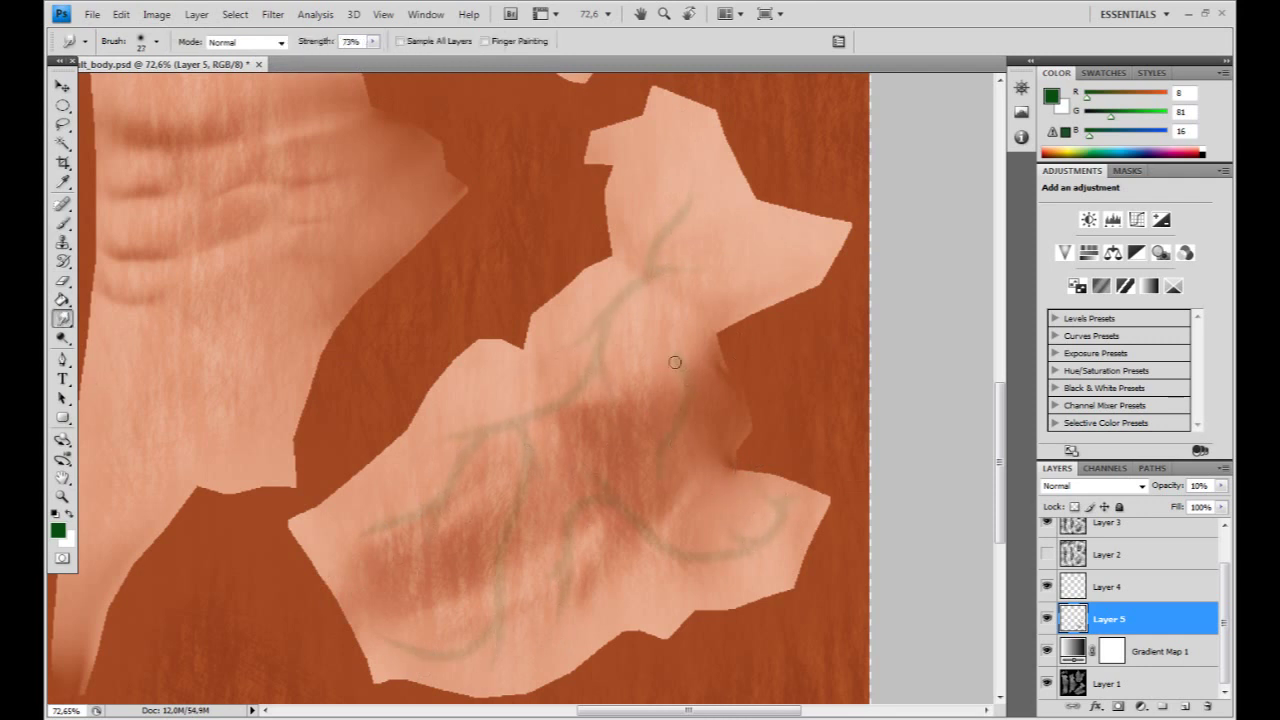
Step: Branch veins on the upper torso piece with smaller smudge brushes down to 11 px
{"action": "right_click", "coordinate": [650, 300]}
{"action": "key", "text": "8"}
{"action": "key", "text": "8"}
{"action": "scroll", "coordinate": [768, 483], "scroll_direction": "down", "scroll_amount": 3}
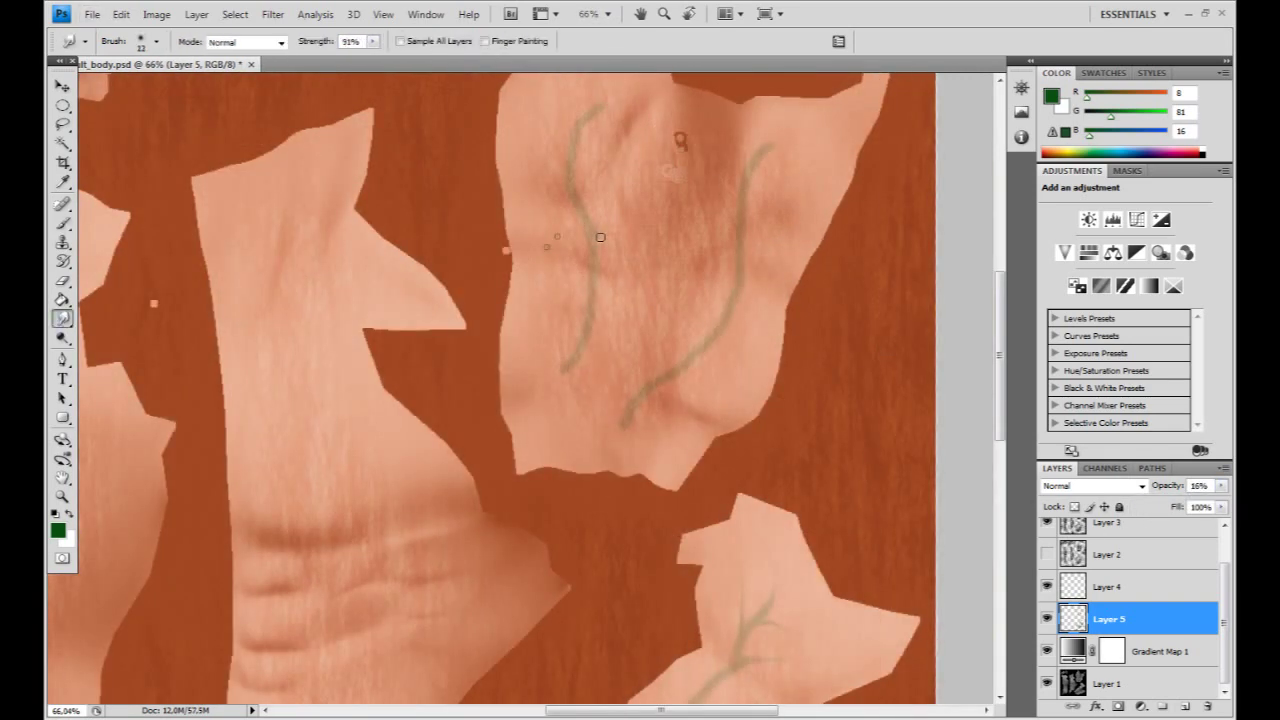
{"action": "key", "text": "7"}
{"action": "key", "text": "6"}
{"action": "scroll", "coordinate": [600, 237], "scroll_direction": "up", "scroll_amount": 1}
{"action": "right_click", "coordinate": [628, 193]}
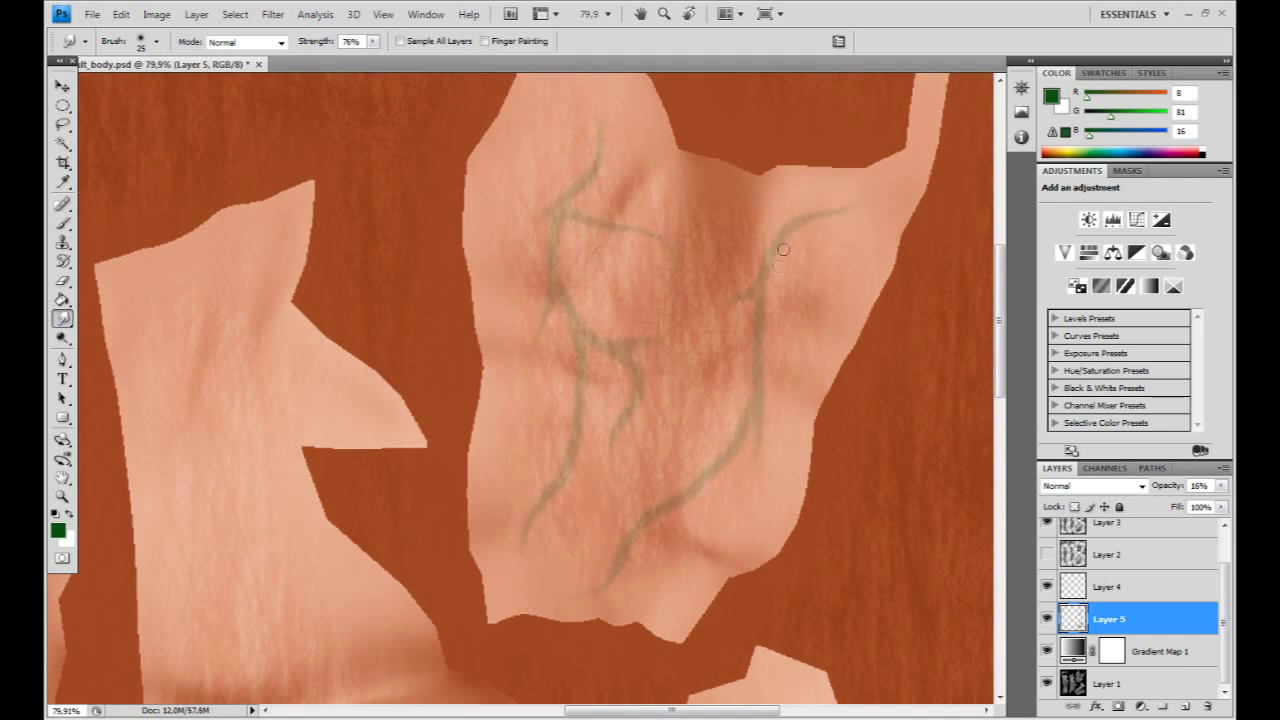
{"action": "key", "text": "9"}
{"action": "right_click", "coordinate": [630, 224]}
{"action": "double_click", "coordinate": [637, 322]}
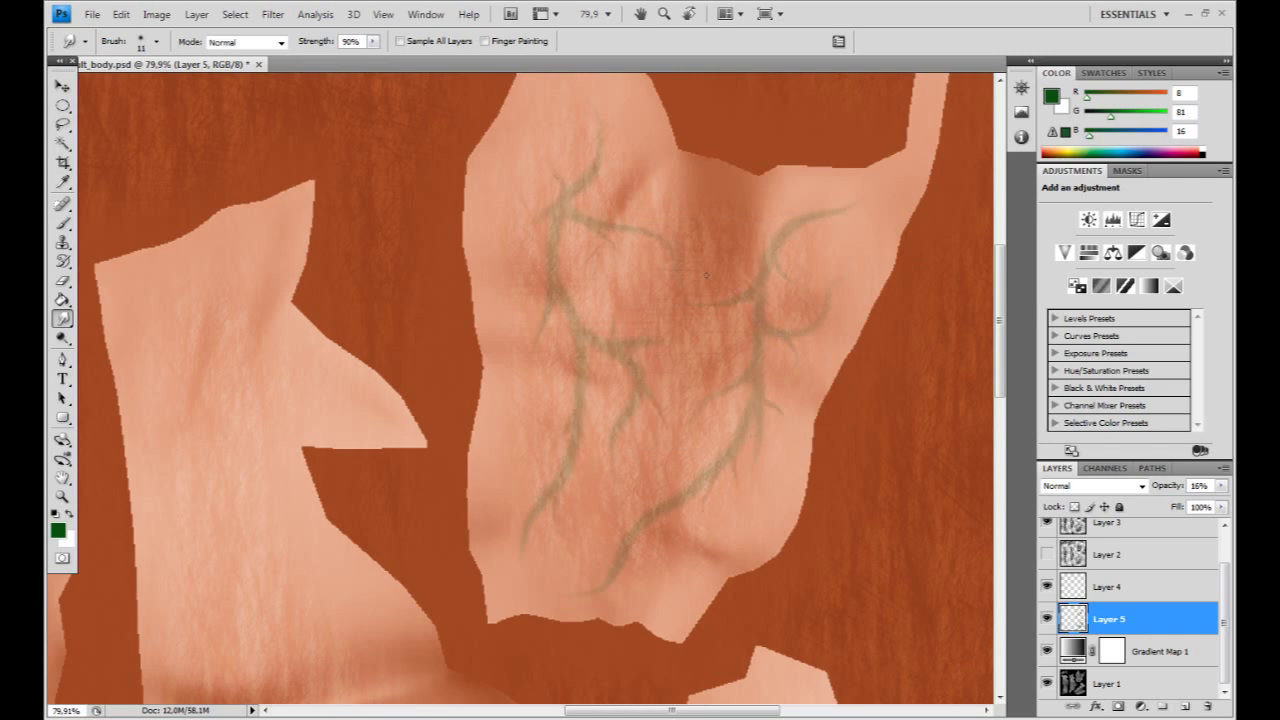
{"action": "key", "text": "ctrl+0"}
Step: Commit the copied veins on the middle torso piece, merge the vein layers, and fade to 9%
{"action": "key", "text": "m"}
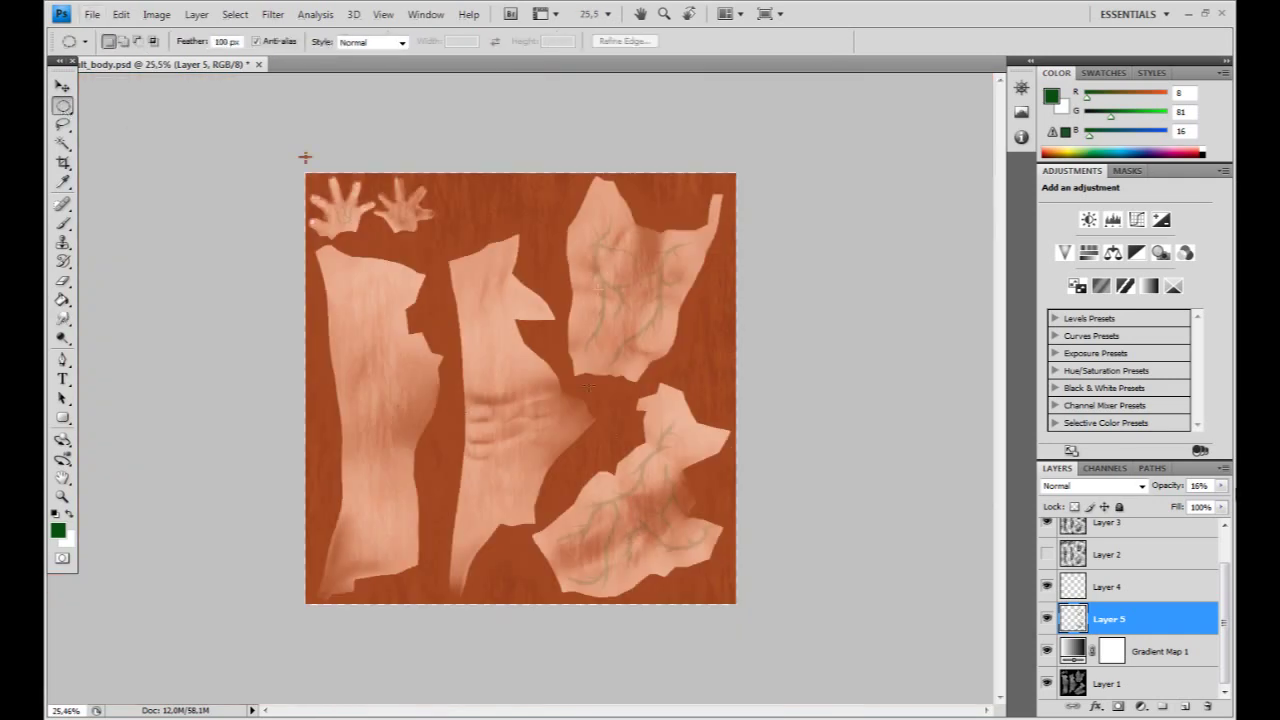
{"action": "left_click", "coordinate": [1222, 486]}
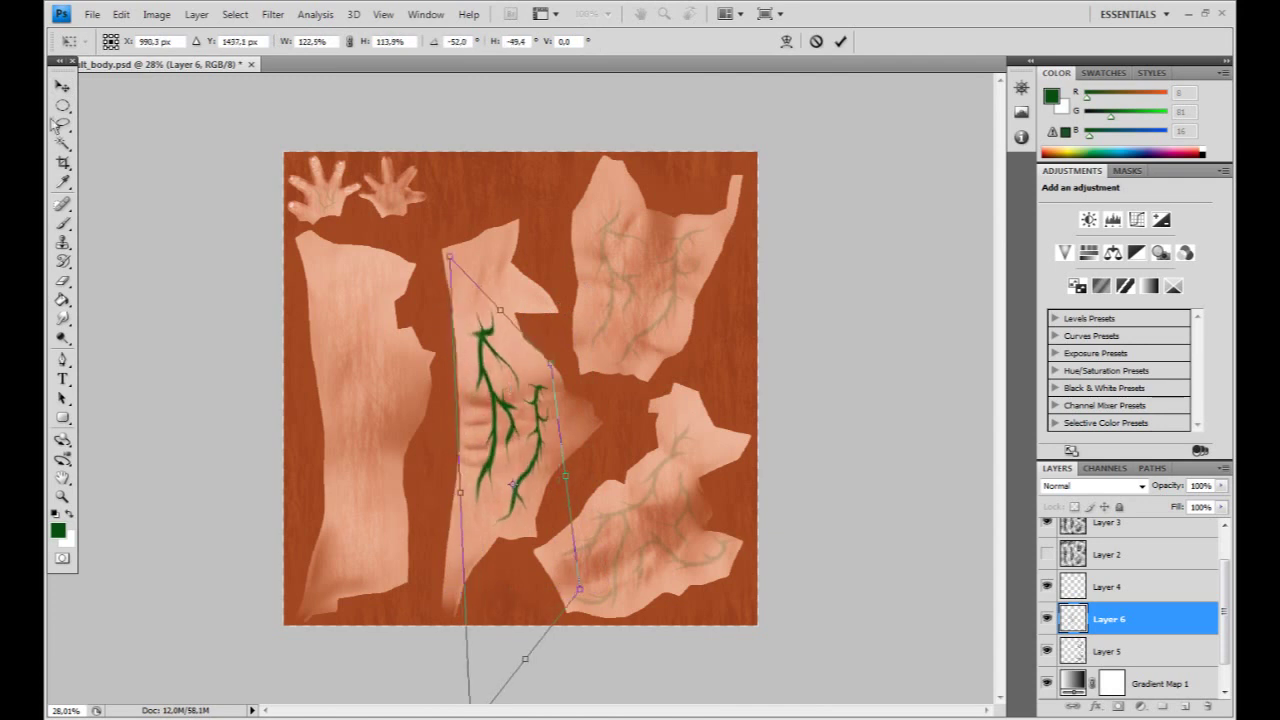
{"action": "key", "text": "Return"}
{"action": "left_click", "coordinate": [1128, 645]}
{"action": "key", "text": "Delete"}
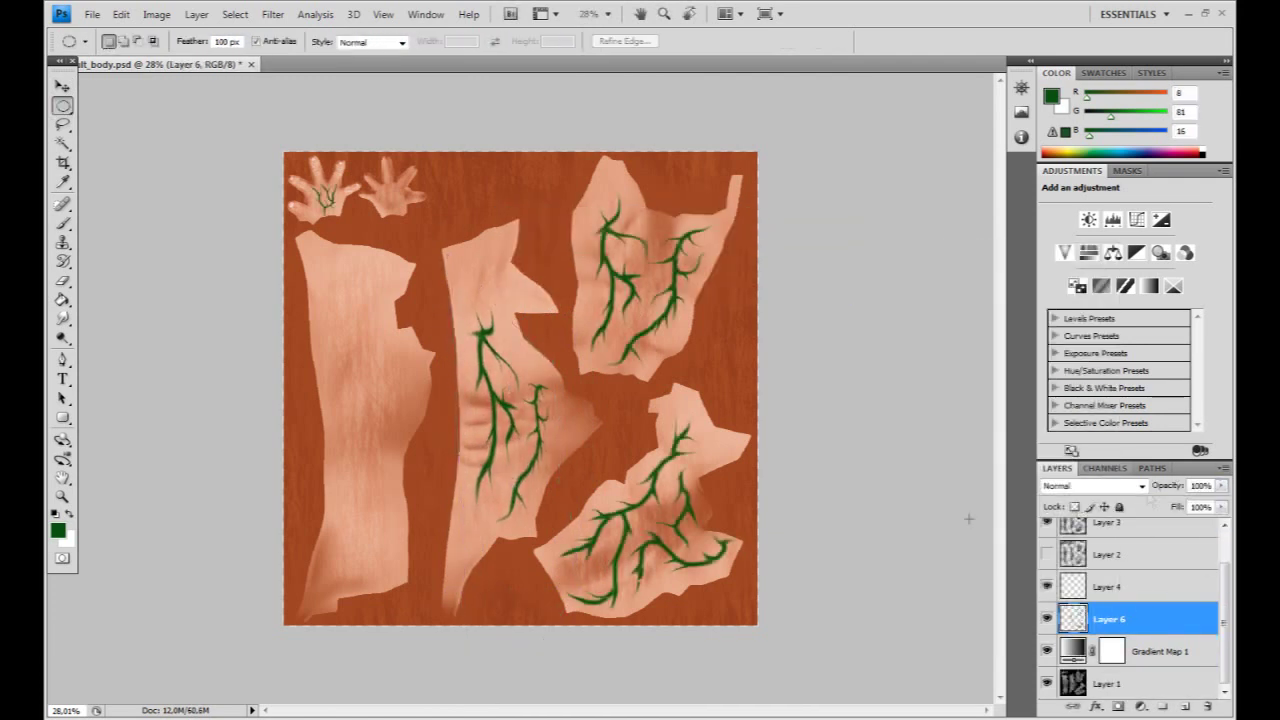
{"action": "left_click_drag", "start_coordinate": [1160, 509], "coordinate": [1147, 509]}
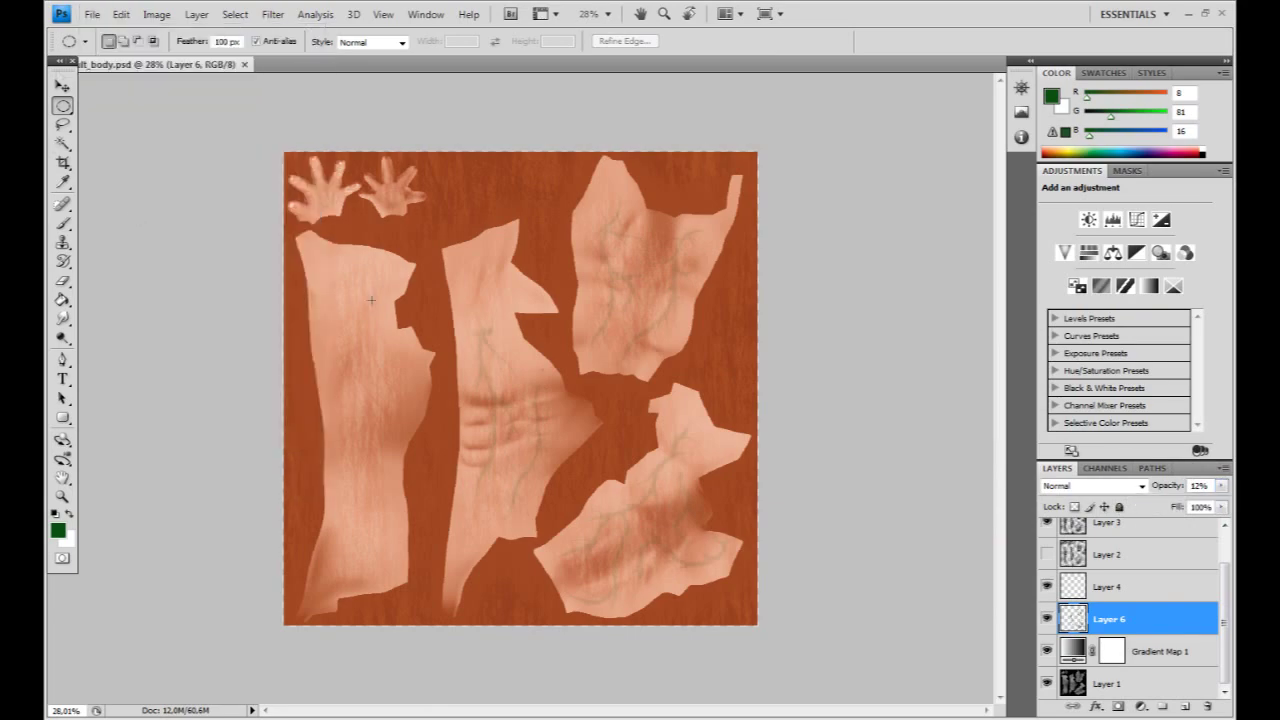
Step: Save the vein texture as JPEG file Default_body_BV.jpg
{"action": "key", "text": "ctrl+shift+s"}
{"action": "left_click", "coordinate": [775, 387]}
{"action": "left_click", "coordinate": [620, 432]}
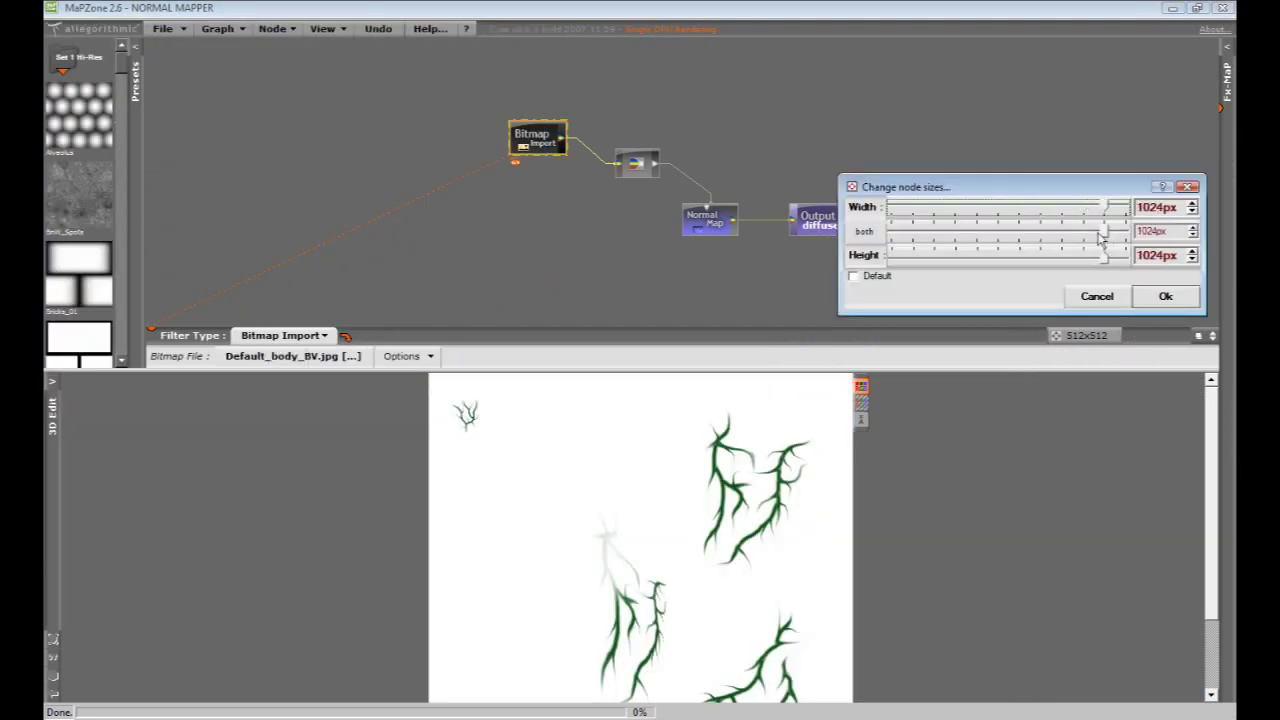
Step: Preview the generated 1024px vein normal map in MapZone
{"action": "left_click", "coordinate": [716, 228]}
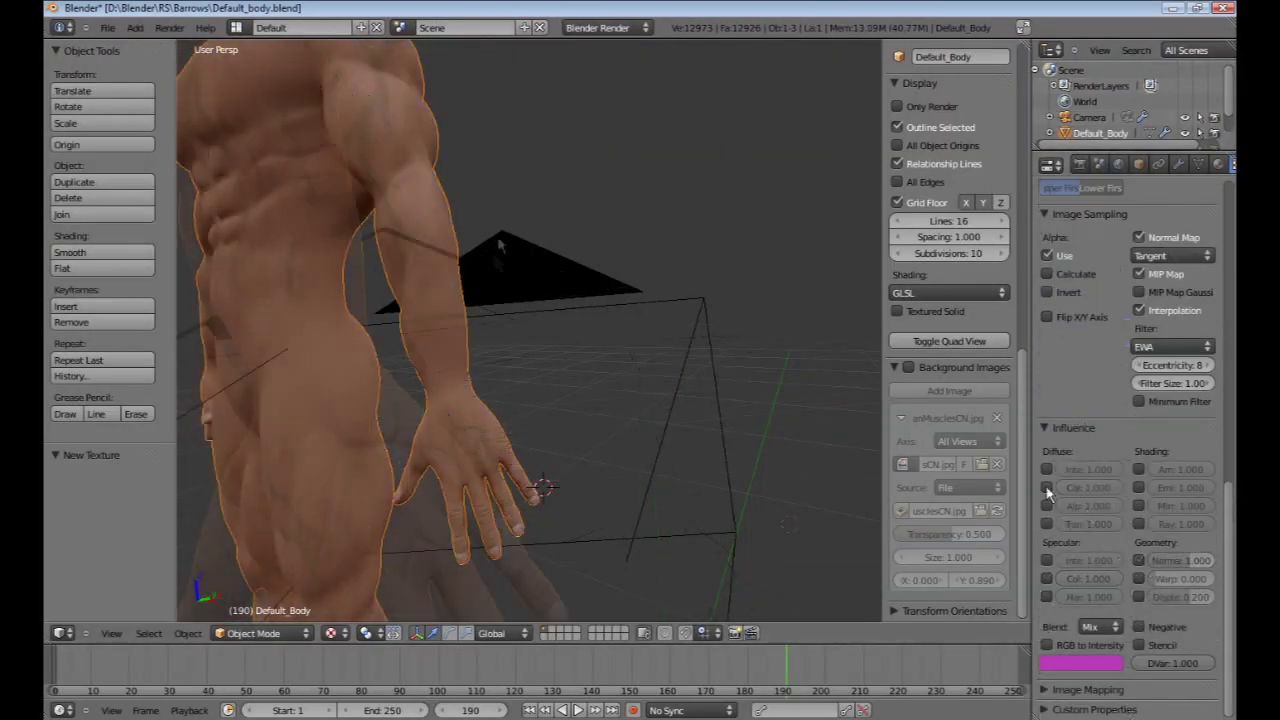
Step: Set the body's Normal influence to 0.400 and export MapZone's Output node as the DB_BV.jpg vein bitmap
{"action": "left_click", "coordinate": [1172, 561]}
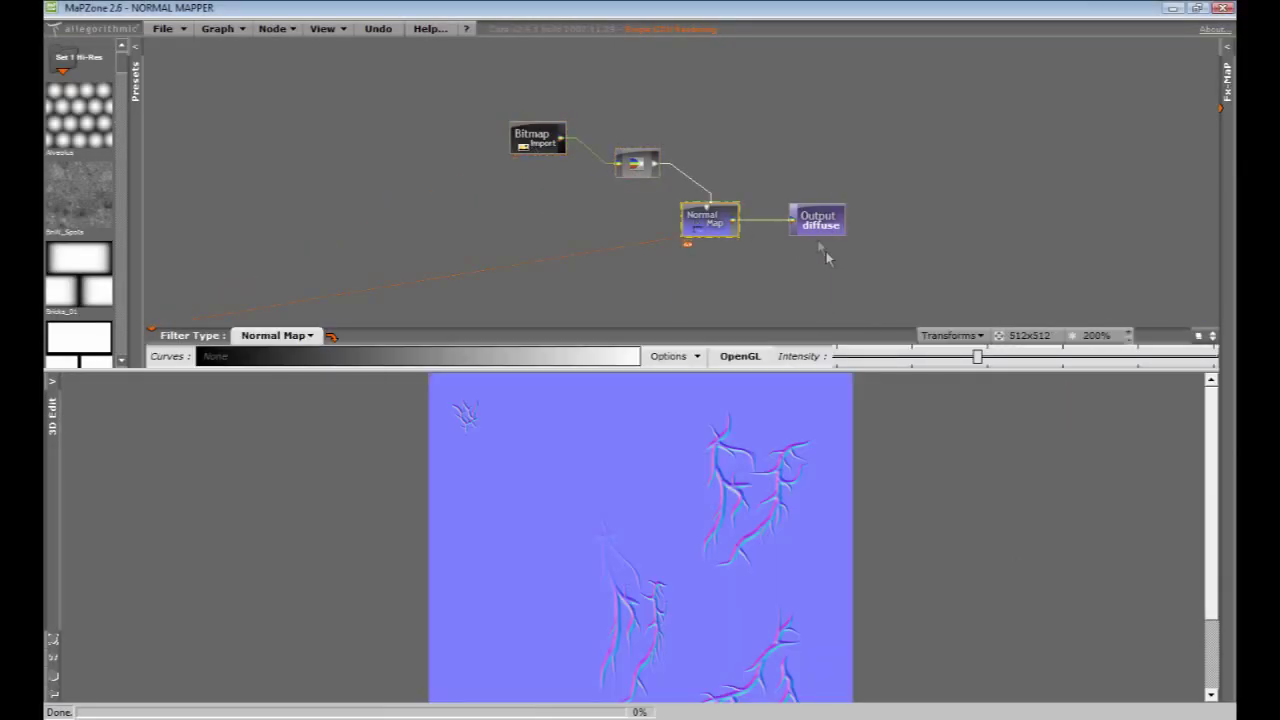
{"action": "left_click", "coordinate": [817, 222]}
{"action": "double_click", "coordinate": [817, 222]}
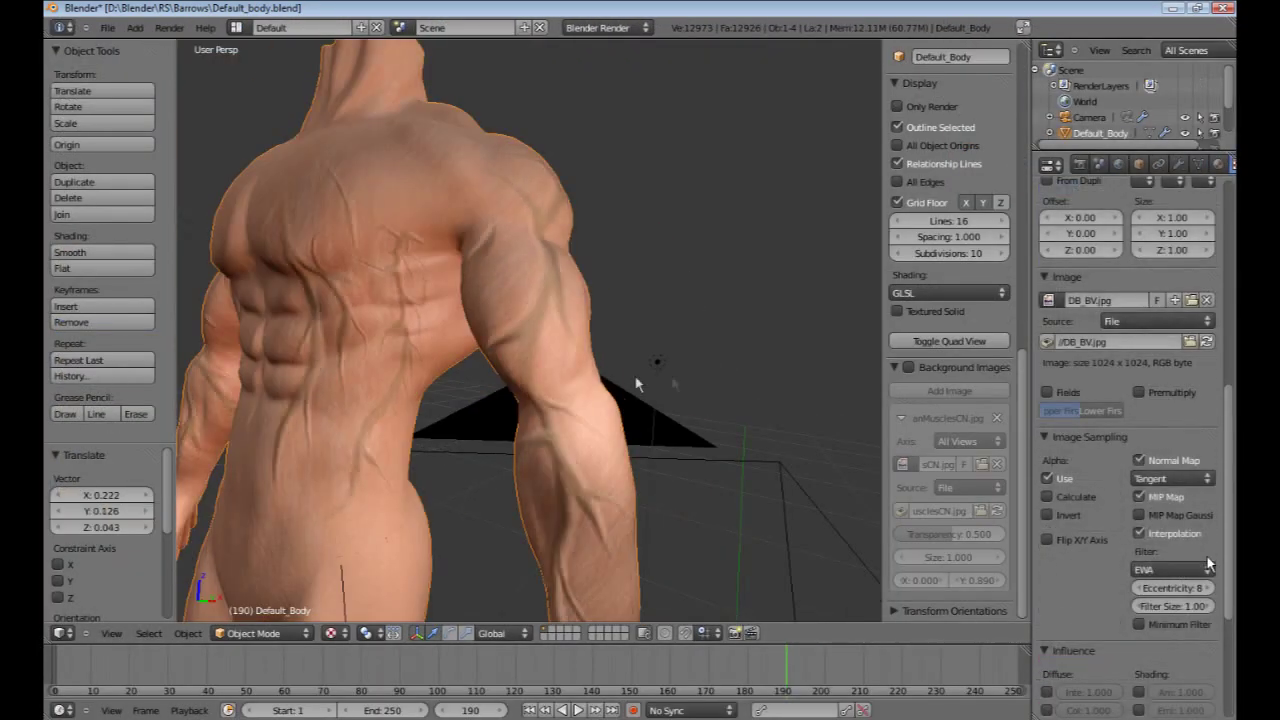
Step: Select the point lamp and start moving it, then cancel the move
{"action": "right_click", "coordinate": [652, 371]}
{"action": "key", "text": "g"}
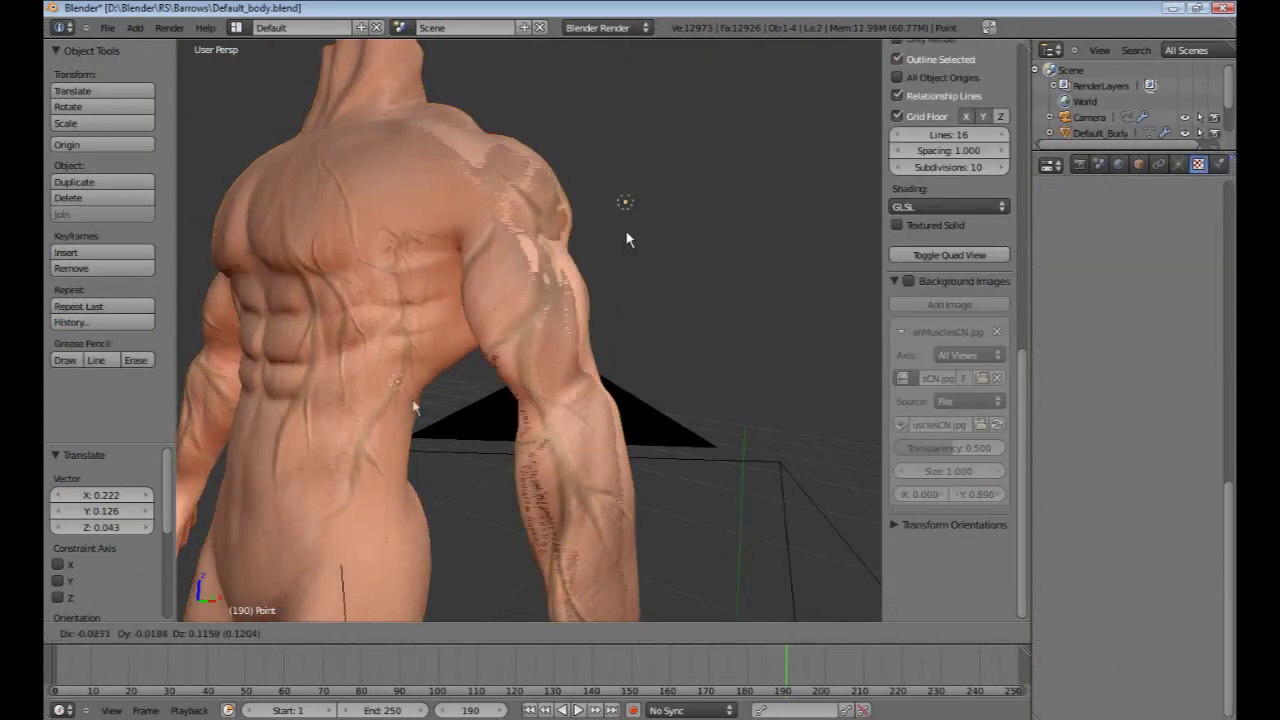
{"action": "right_click", "coordinate": [790, 165]}
Step: Raise the body's normal map influence from 0.100 to 0.356 and render the scene
{"action": "right_click", "coordinate": [536, 278]}
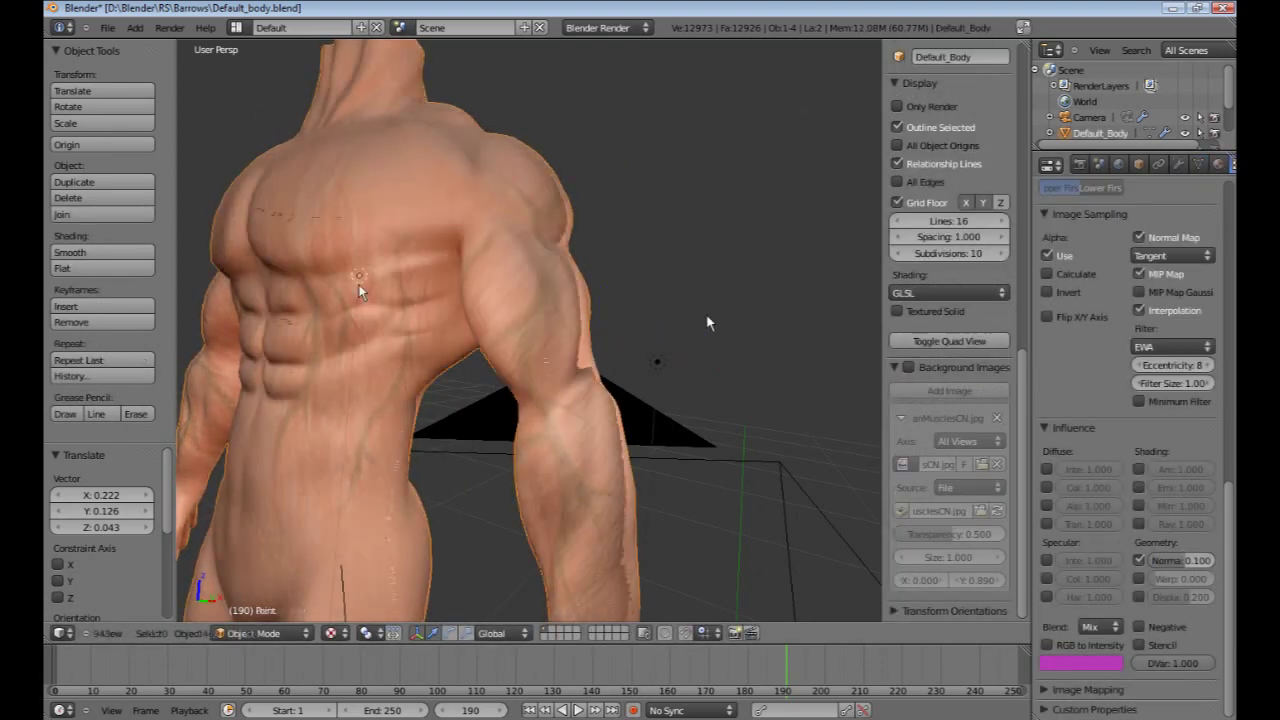
{"action": "left_click_drag", "start_coordinate": [1165, 561], "coordinate": [1180, 565]}
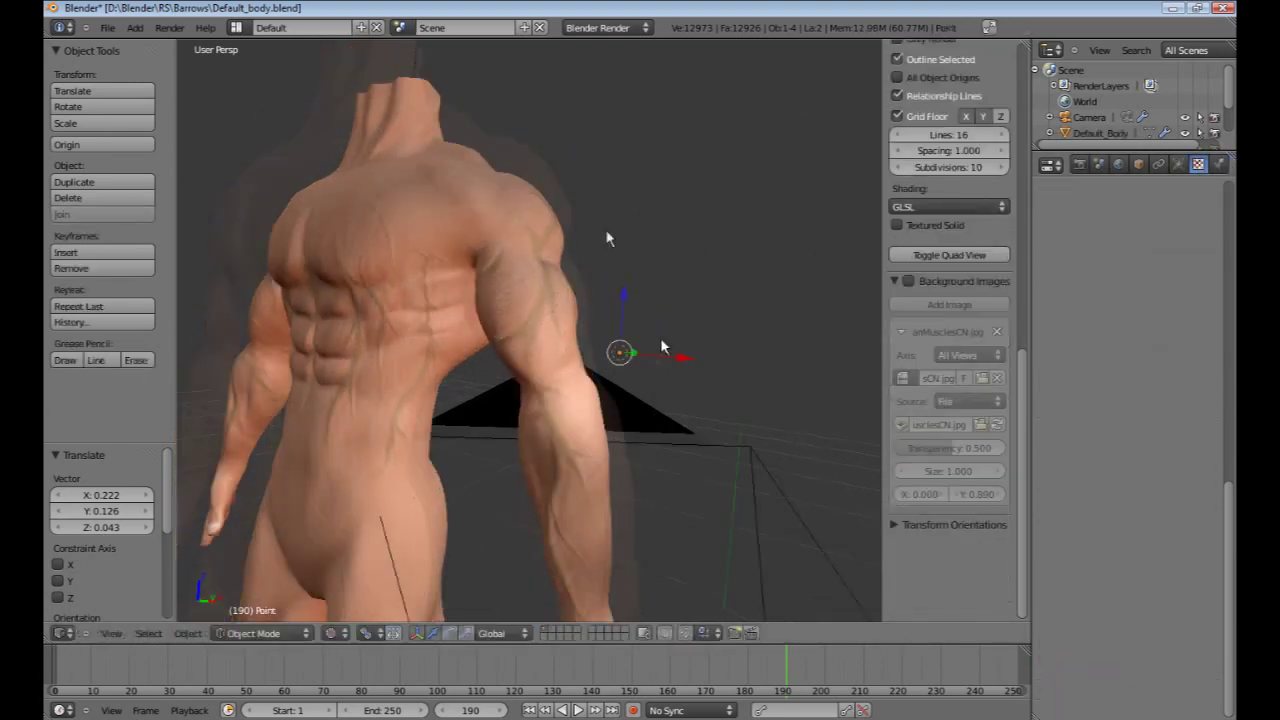
{"action": "key", "text": "F12"}
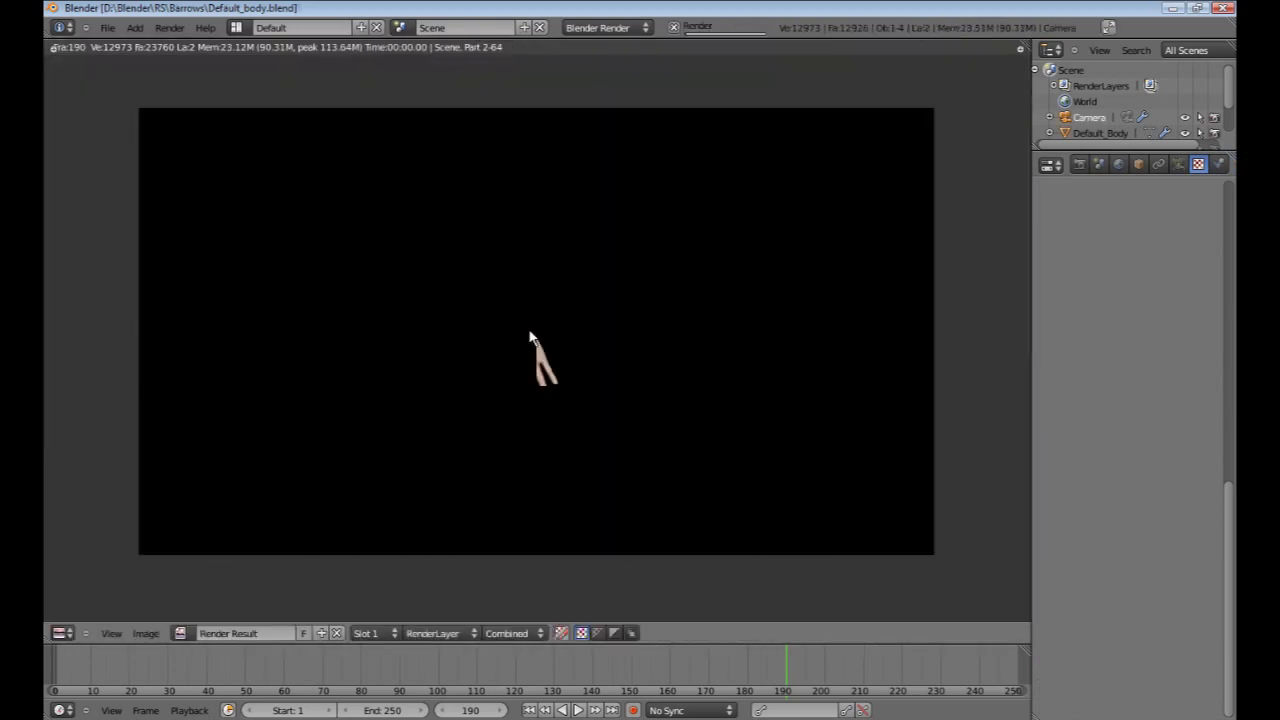